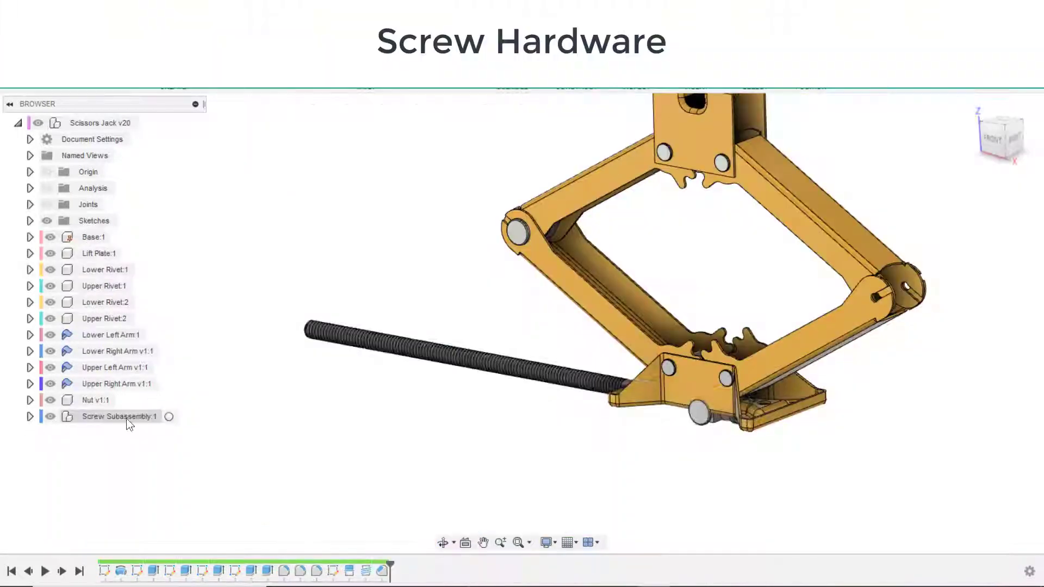
Isolate the Screw Subassembly and view it from the right side.
right_click(90, 418)
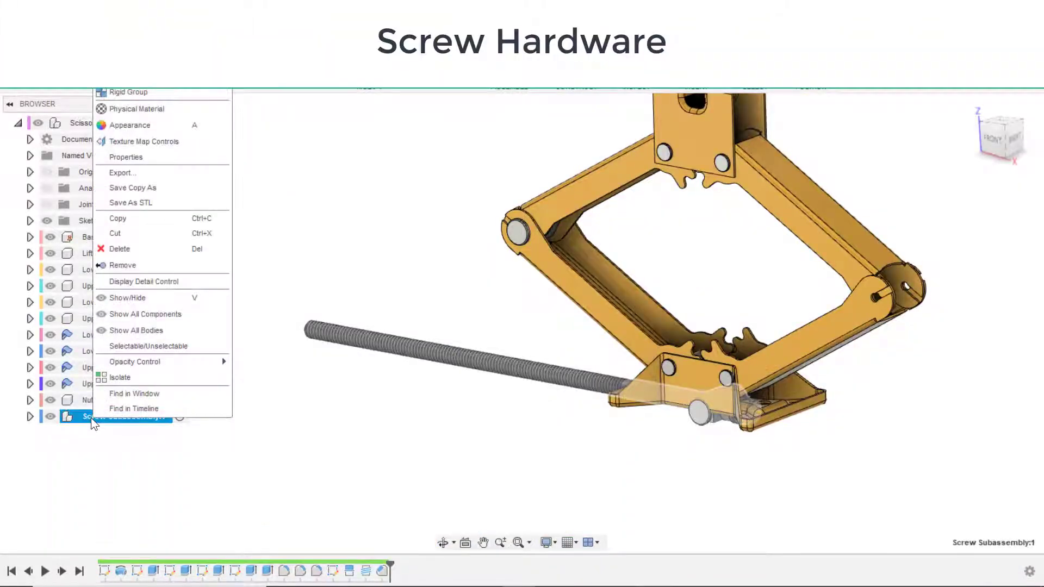
click(119, 378)
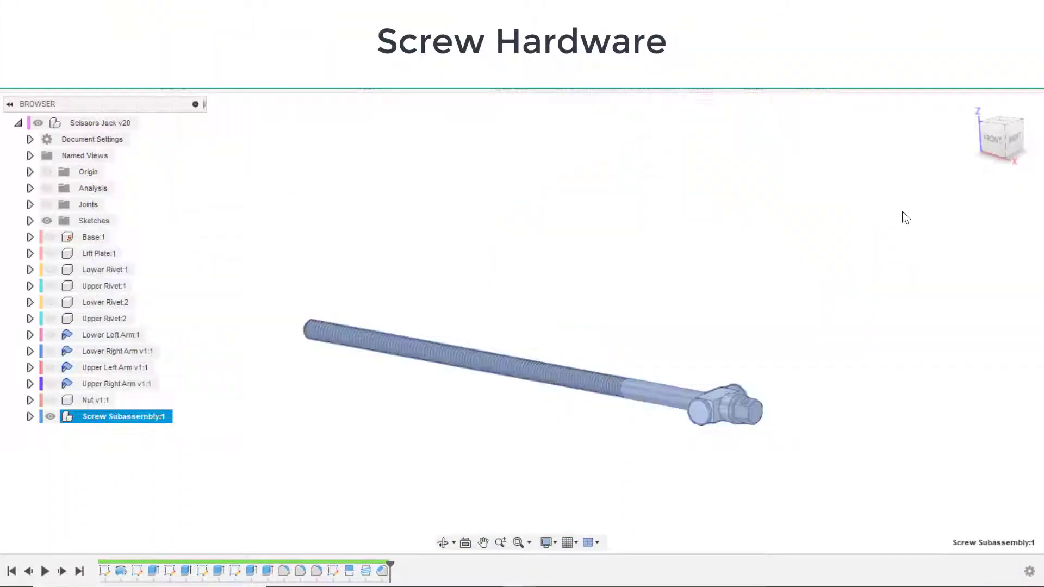
click(1015, 141)
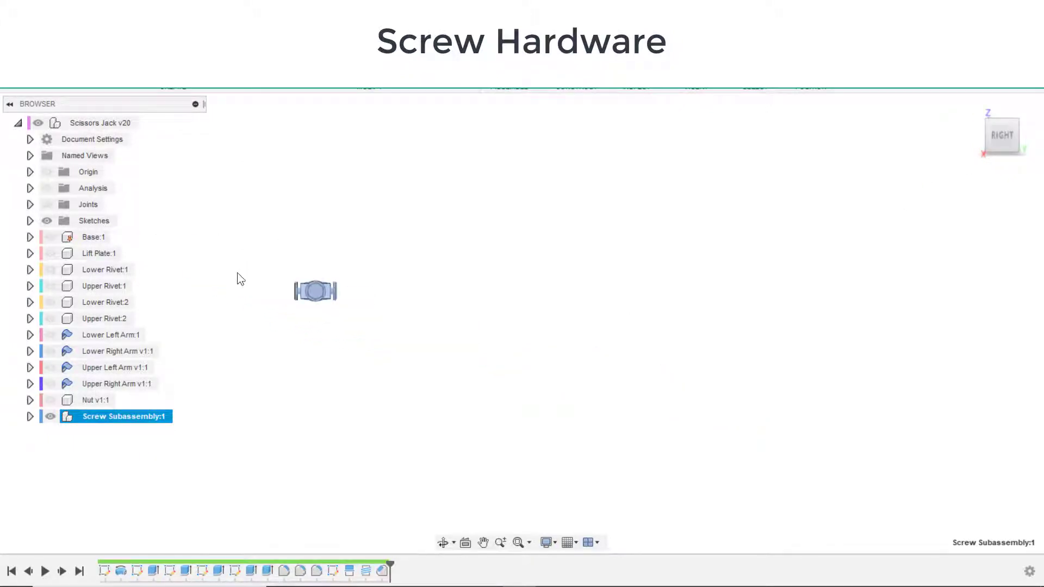
click(239, 271)
scroll(239, 270, up, 5)
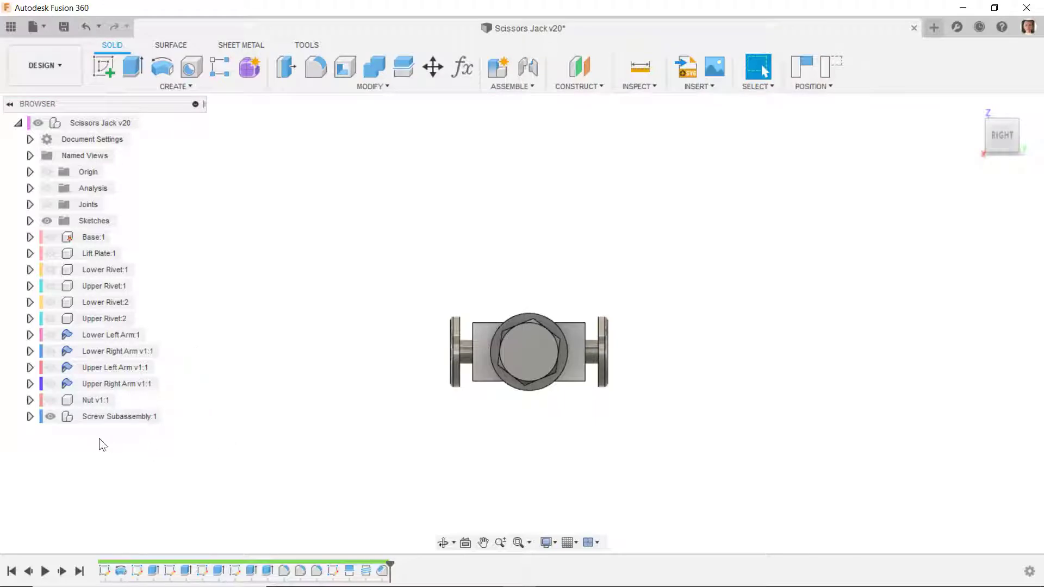
Create a new internal component named Handle inside the Screw Subassembly.
click(125, 419)
right_click(125, 418)
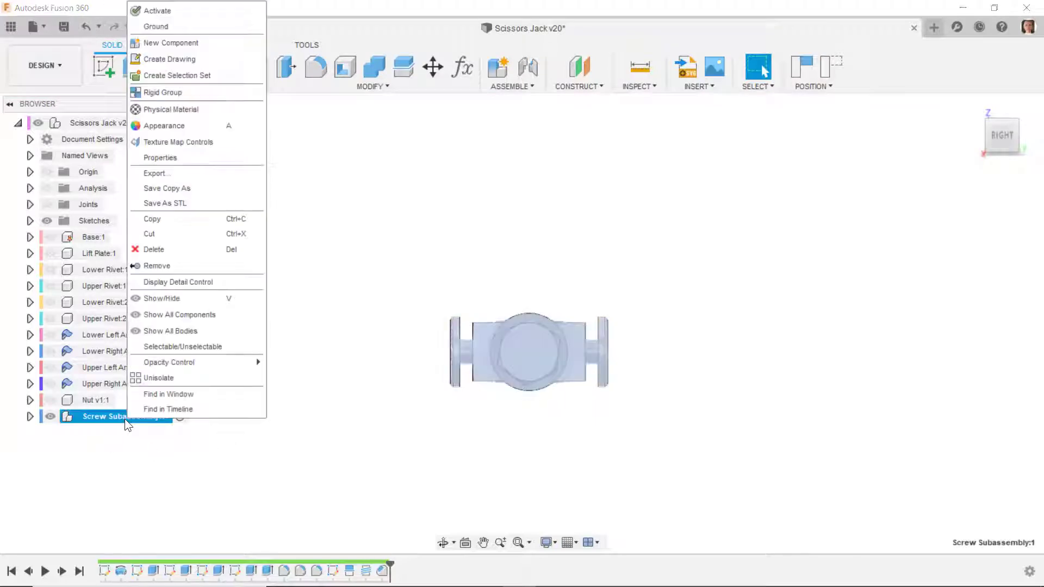
click(149, 43)
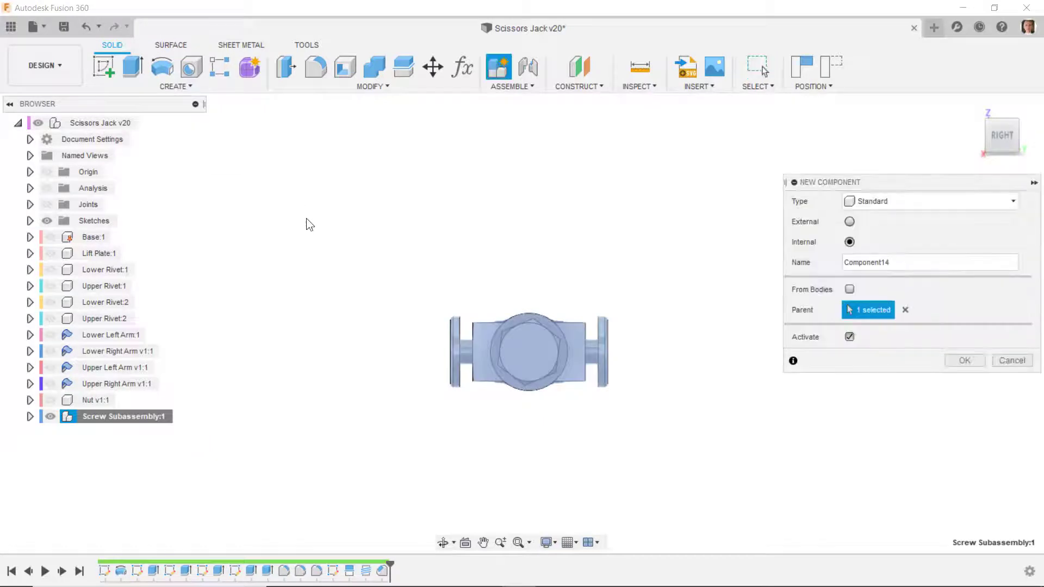
drag(907, 265, 733, 253)
text(Handle)
key(Return)
Isolate the Handle component and show the Screw Subassembly's origin.
right_click(101, 515)
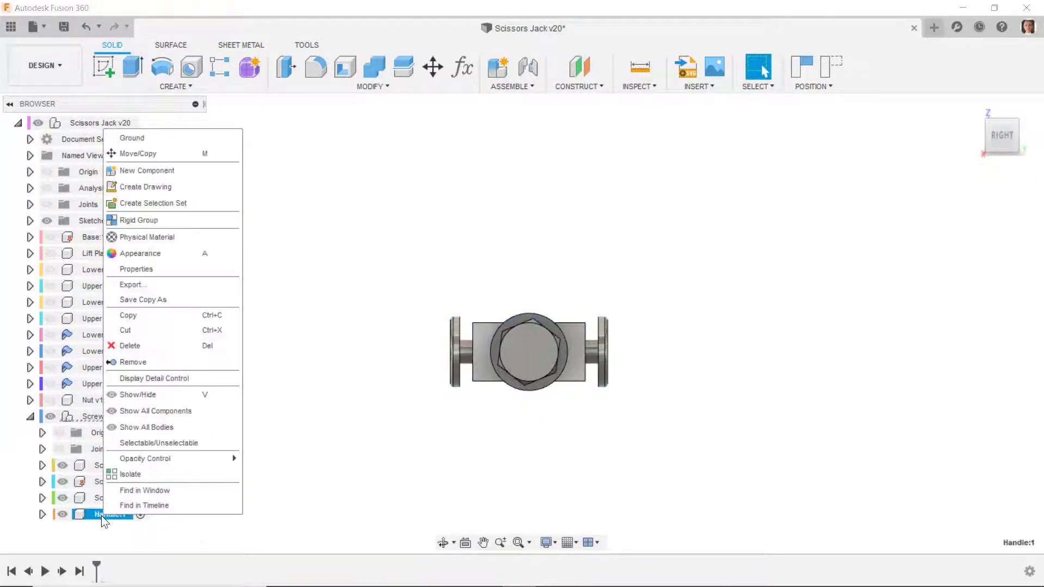
click(120, 473)
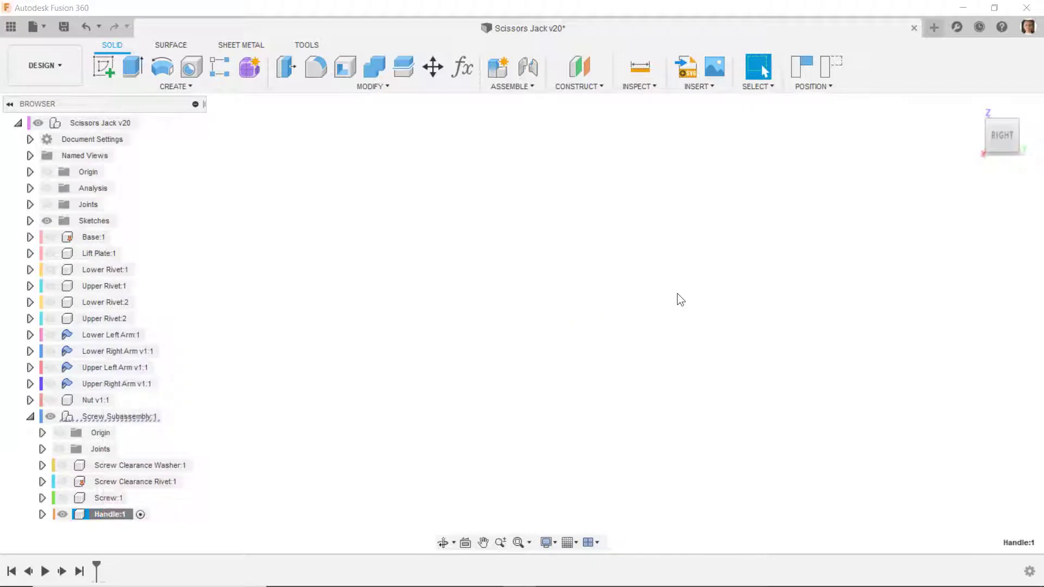
click(60, 433)
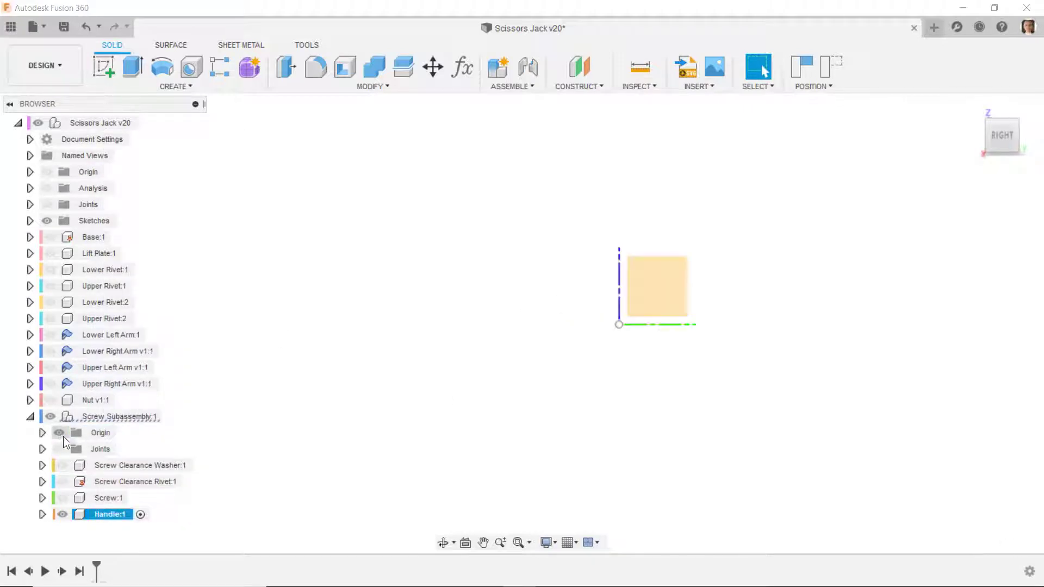
scroll(663, 298, up, 3)
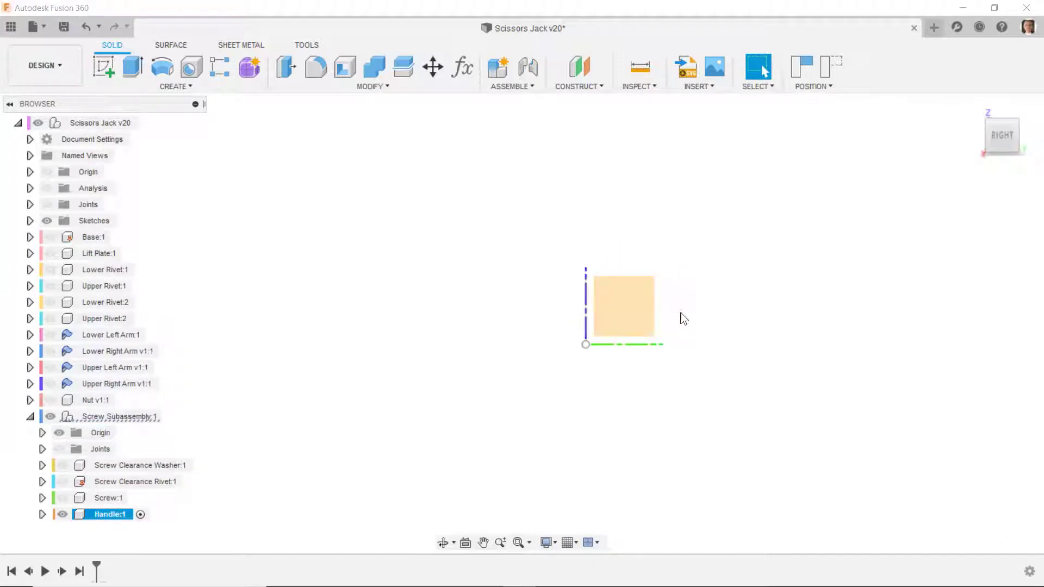
On the YZ plane, sketch a line about 1.95 in down from the origin, a tangent arc and a horizontal line about 3.6 in long.
click(629, 316)
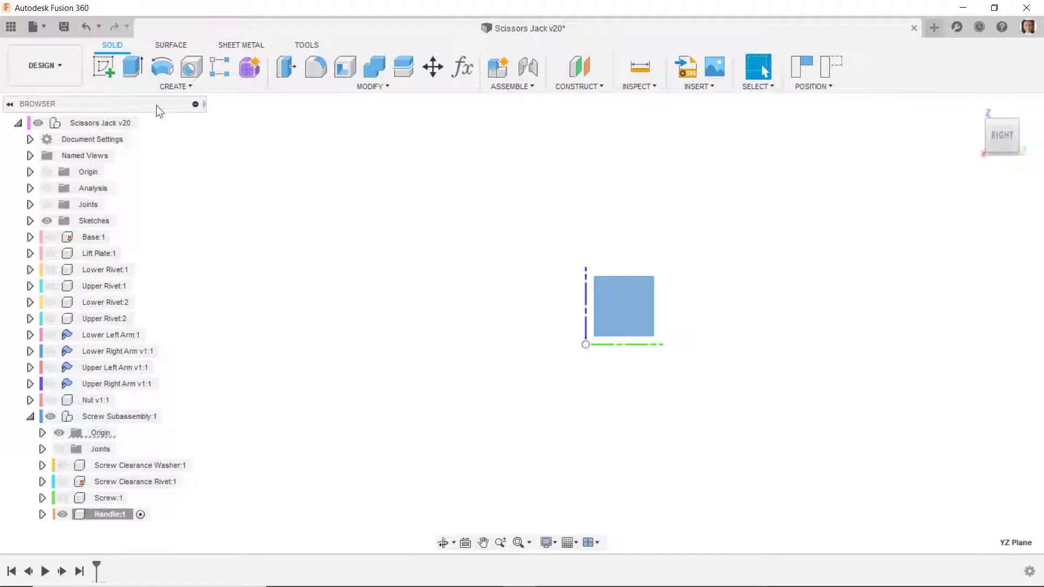
click(104, 71)
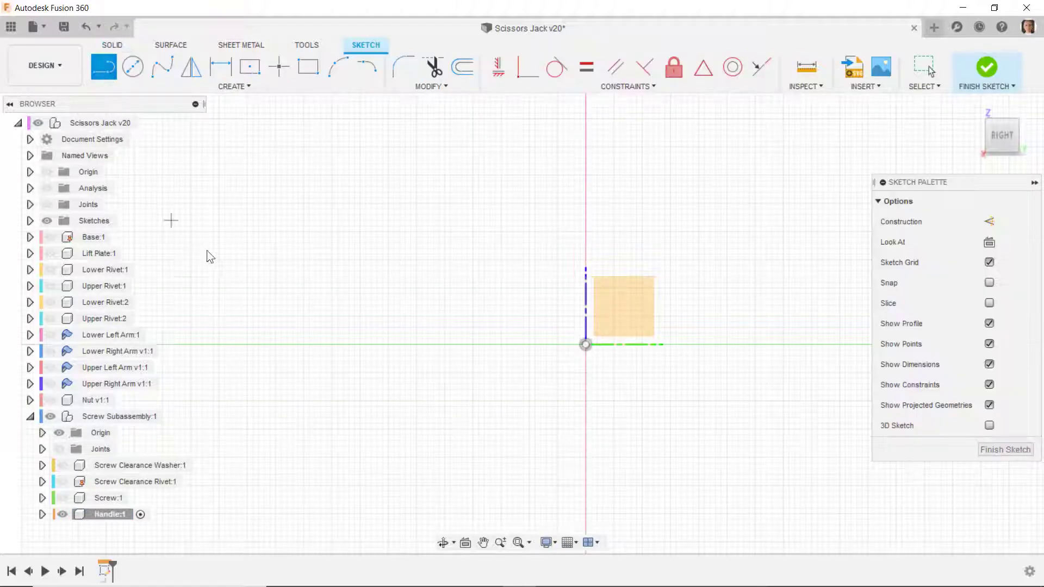
click(586, 348)
click(585, 454)
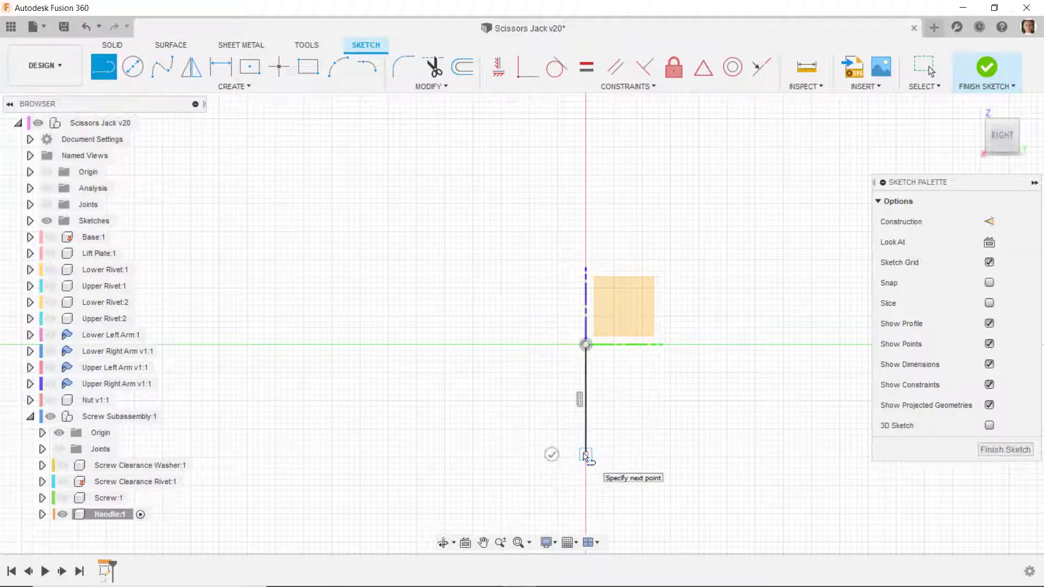
mouse_move(585, 454)
mouse_down()
mouse_move(630, 494)
mouse_move(618, 494)
mouse_up()
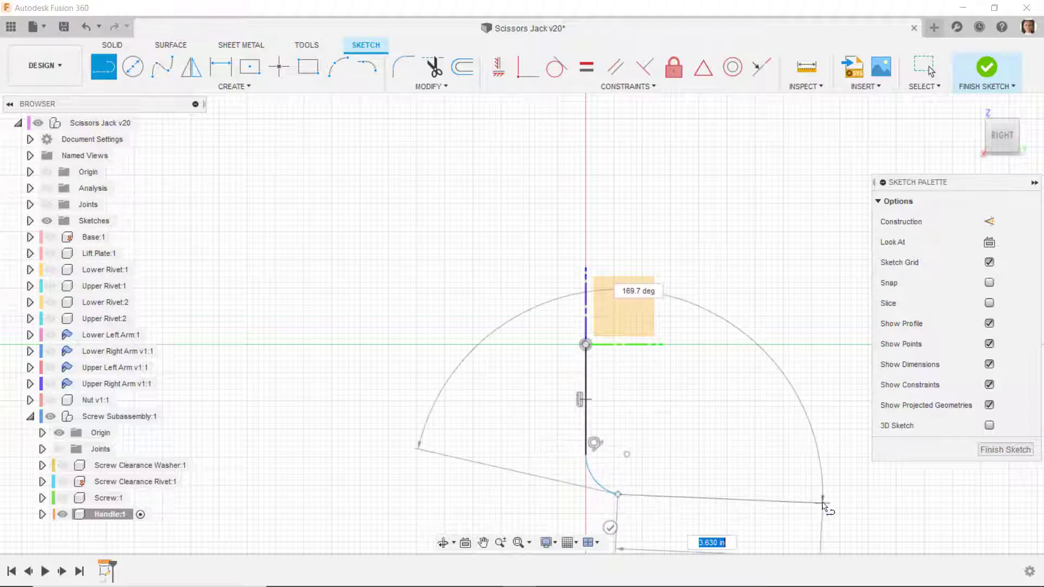
click(821, 494)
key(Escape)
scroll(641, 510, up, 2)
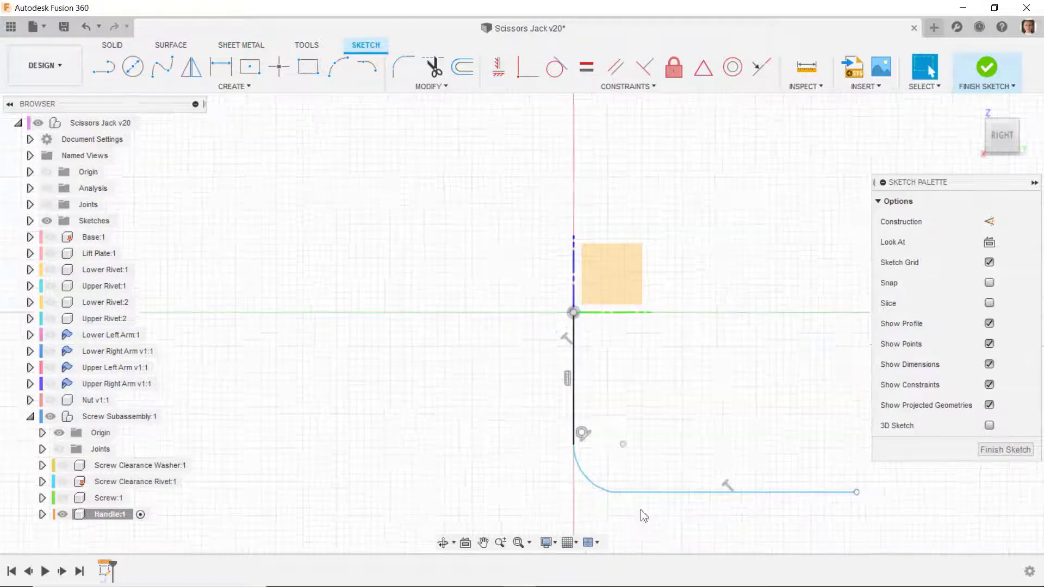
scroll(641, 510, up, 1)
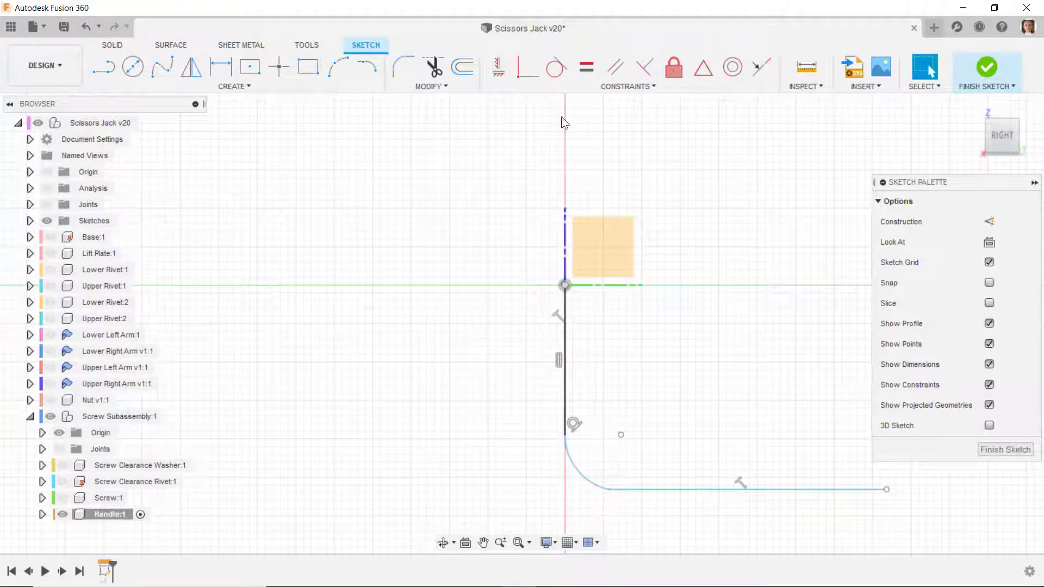
Apply a tangent constraint between the arc and the horizontal line.
click(555, 67)
click(608, 488)
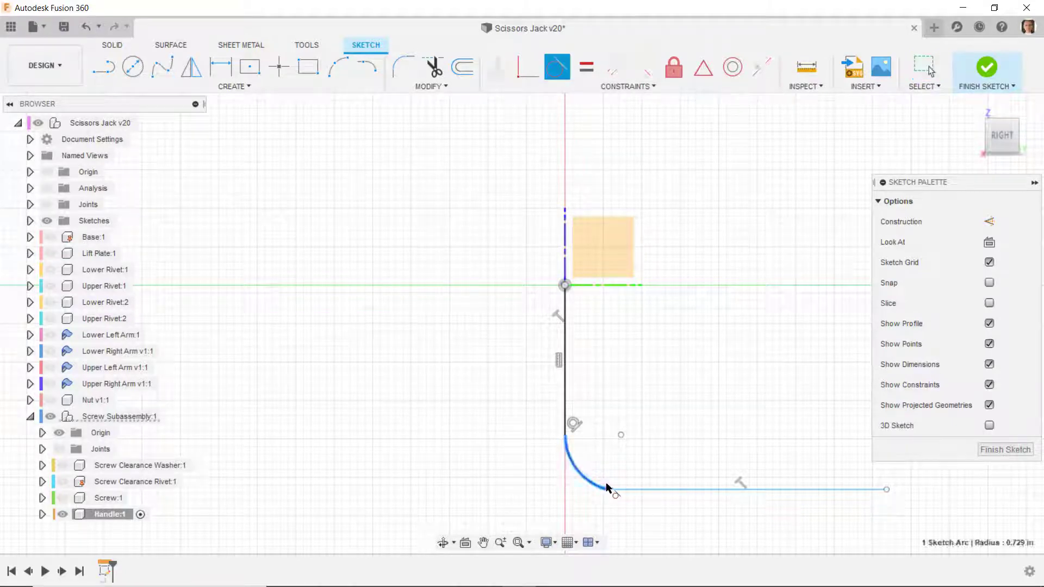
click(607, 488)
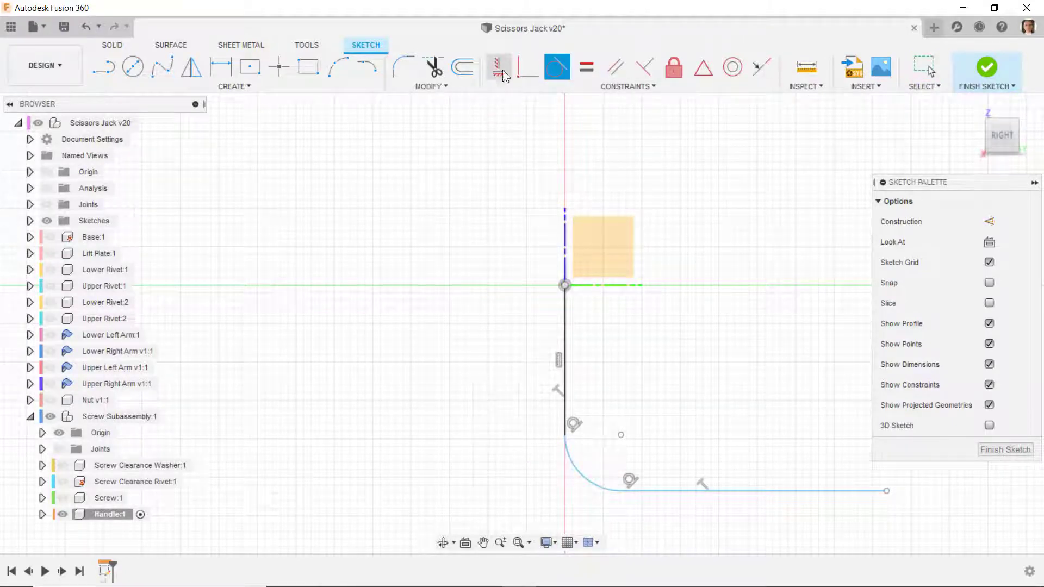
Dimension the vertical line of the handle path to 1.25 in.
click(221, 66)
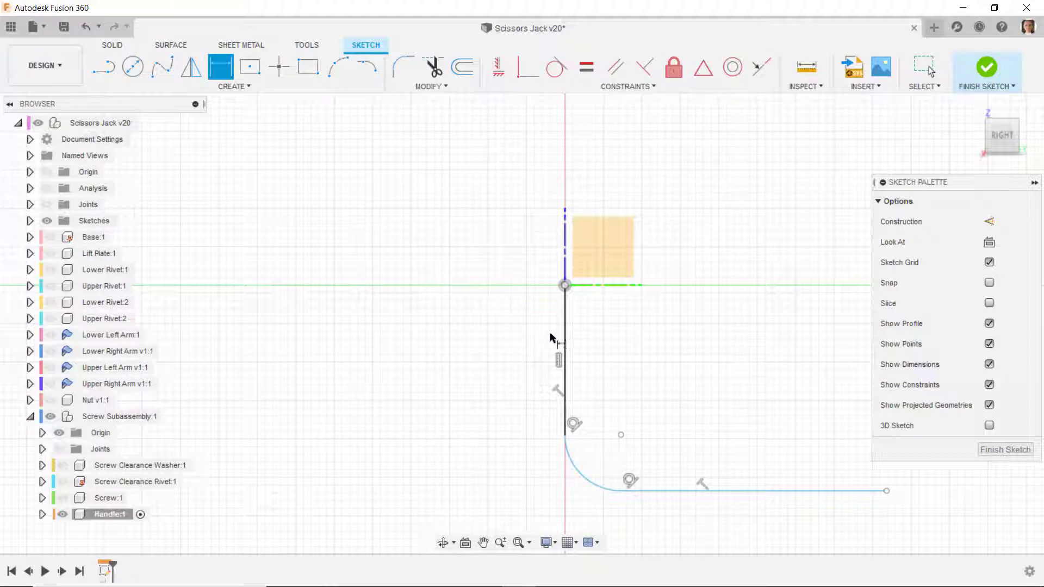
click(565, 343)
click(494, 349)
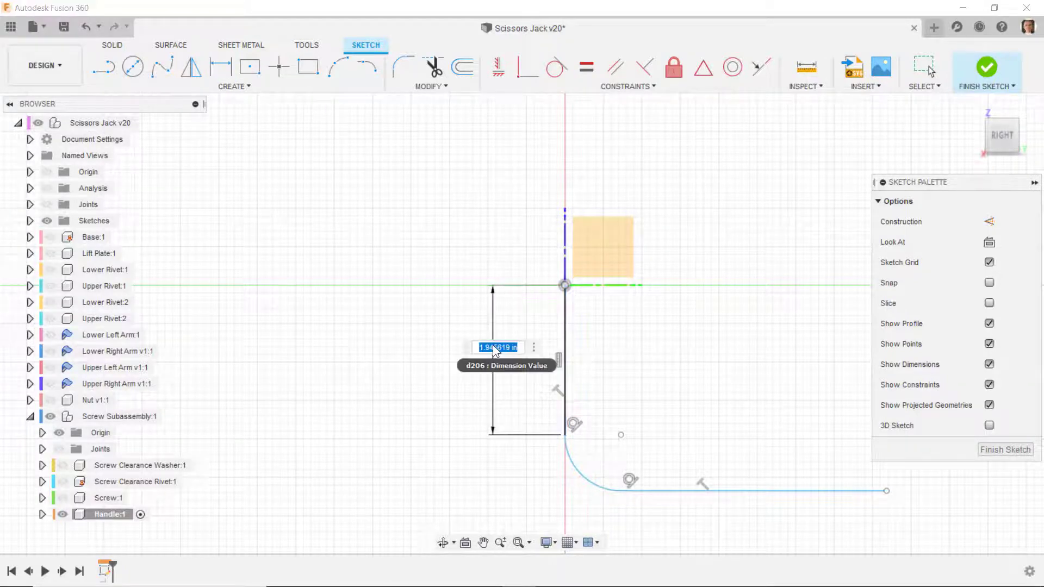
text(1.25)
key(Return)
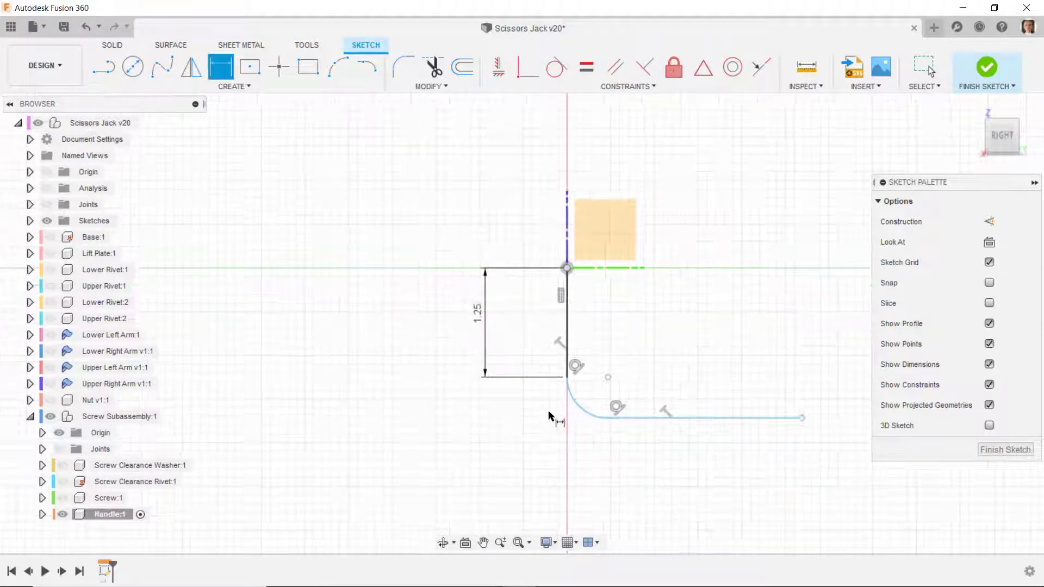
Set the radius of the handle path's arc to 0.5 in.
click(600, 407)
click(525, 438)
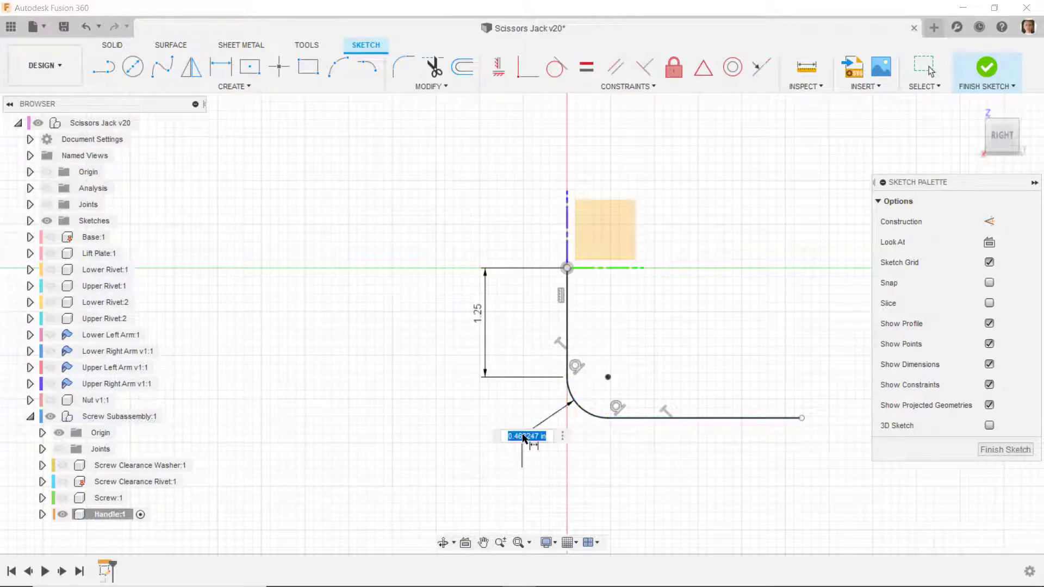
text(0.5)
key(Return)
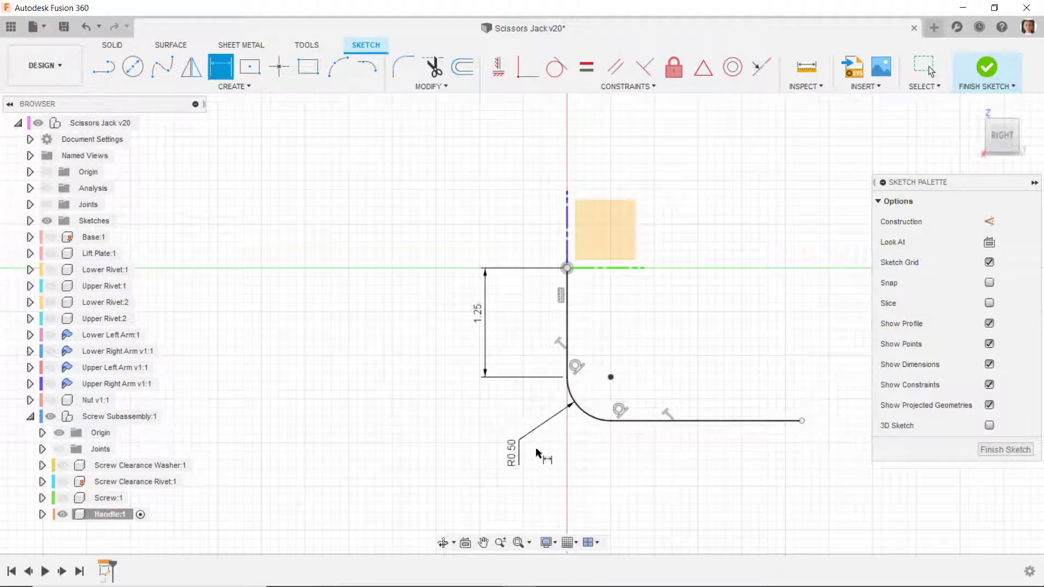
Dimension the horizontal line of the handle path to 1.385 in and finish the sketch.
click(676, 422)
click(685, 465)
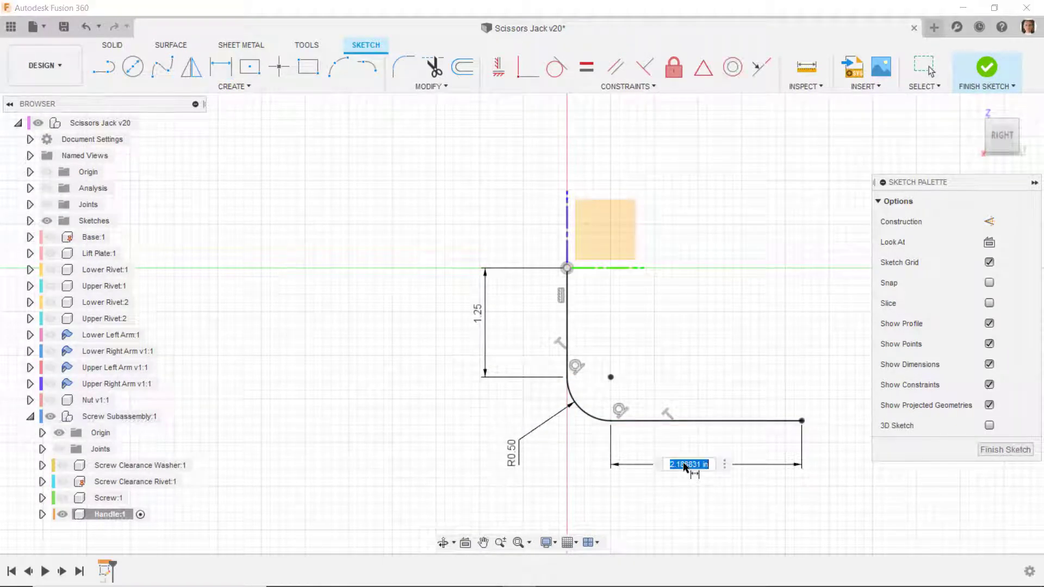
text(1.385)
key(Return)
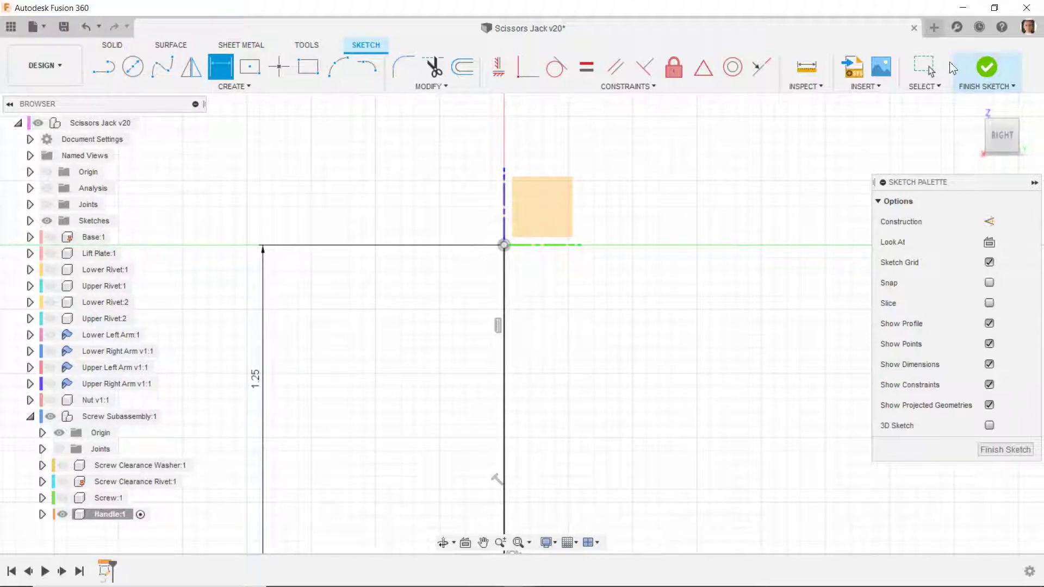
click(987, 71)
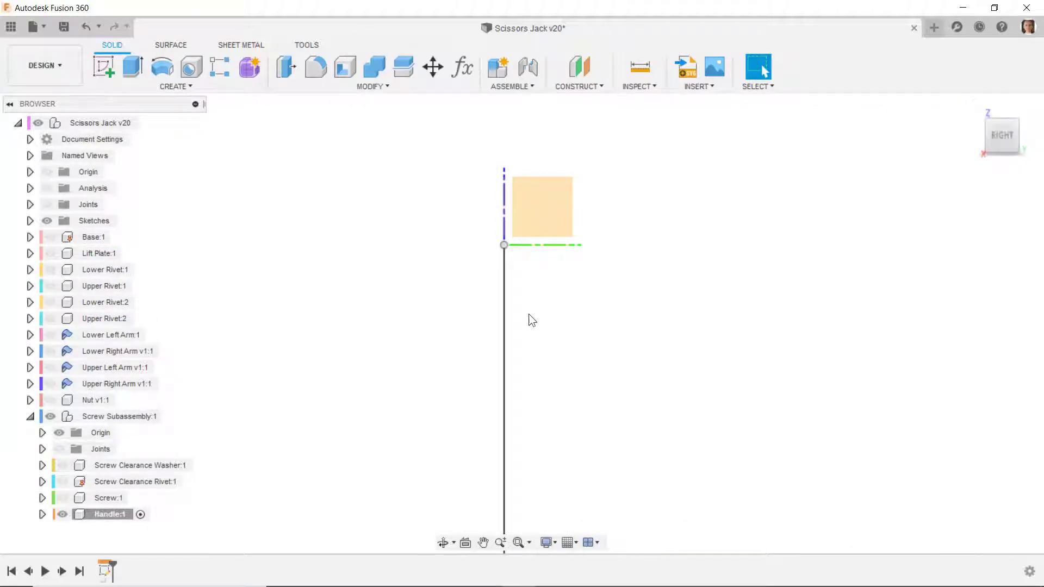
Start a new sketch on the YZ plane and draw a small upright rectangle beside the vertical line, converted to construction geometry.
click(540, 191)
click(104, 69)
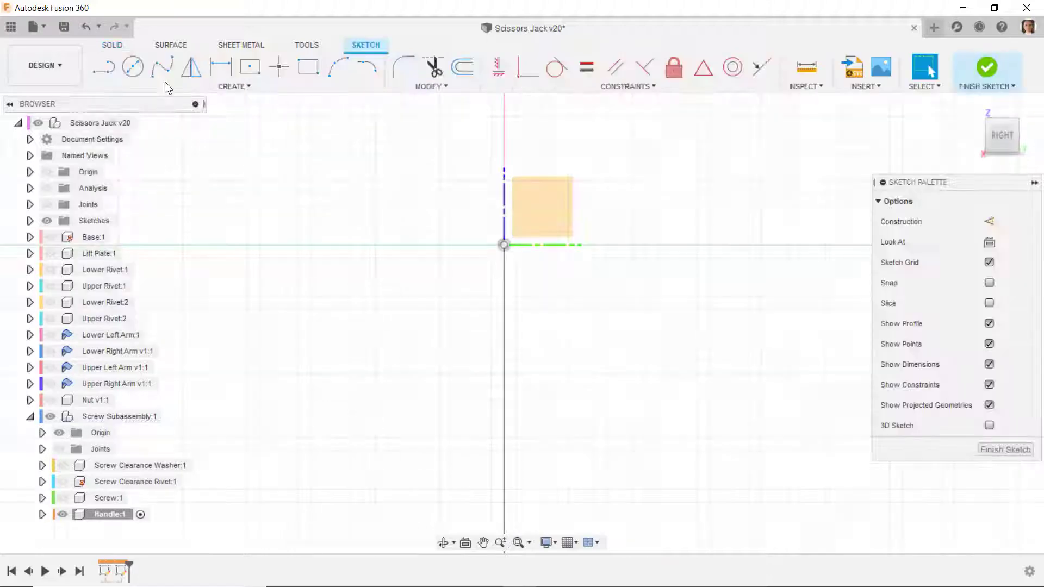
click(103, 67)
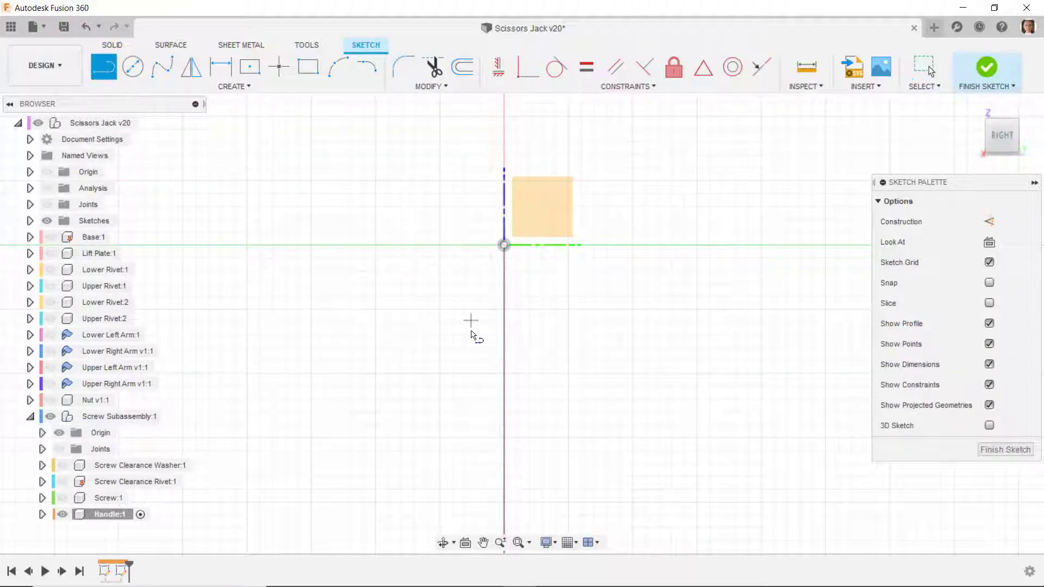
click(465, 300)
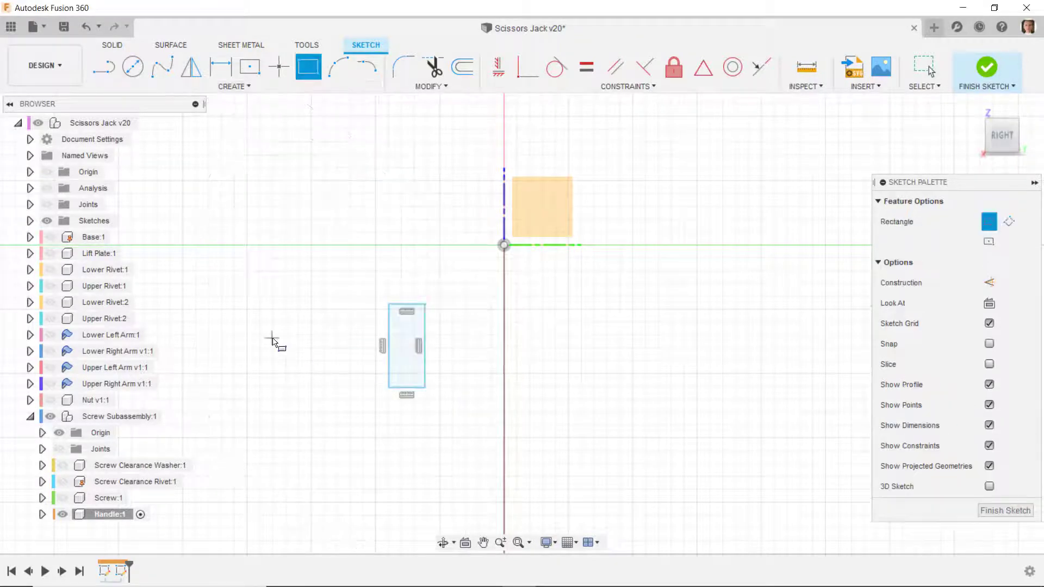
key(Escape)
drag(315, 273, 441, 419)
key(x)
Draw a construction line about 0.44 in long from the origin to the midpoint of the rectangle's upper edge.
click(104, 67)
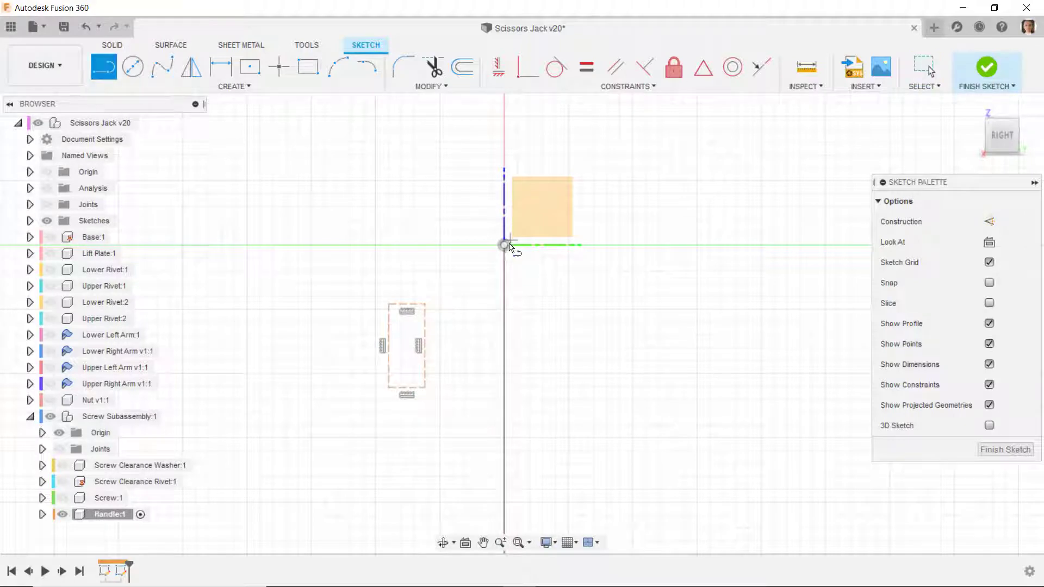
click(504, 246)
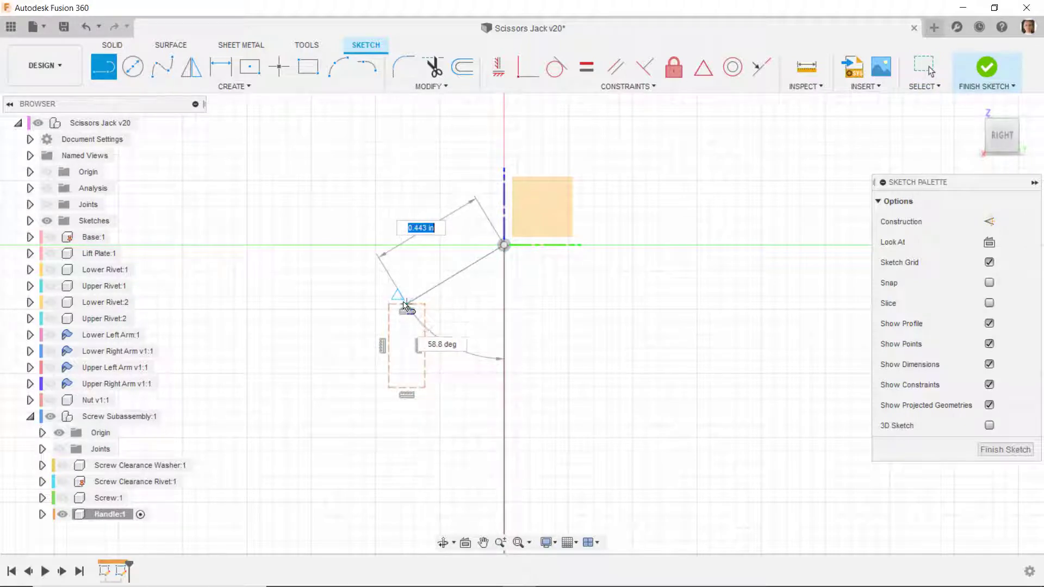
click(406, 301)
key(Escape)
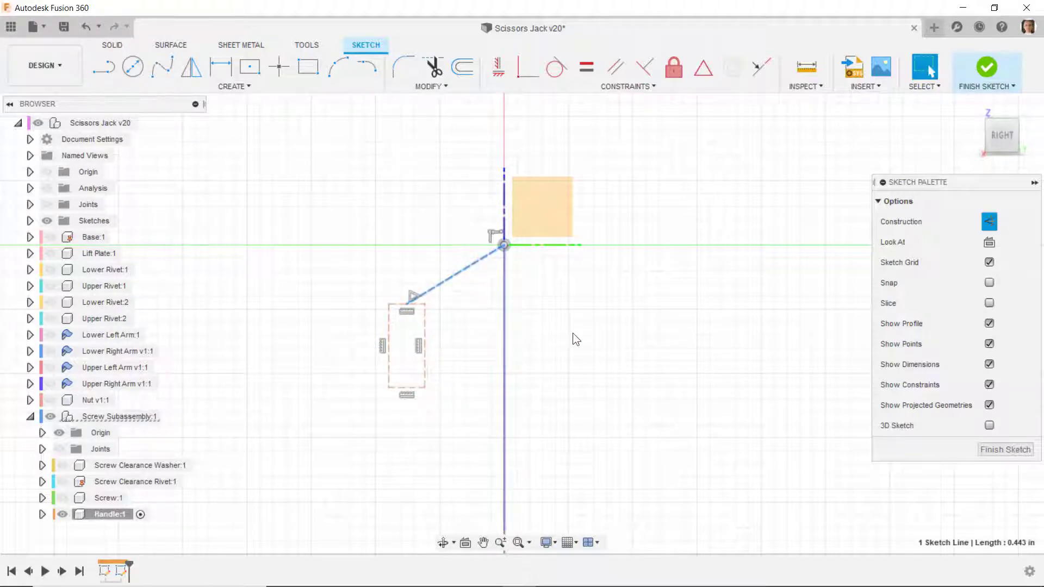
key(x)
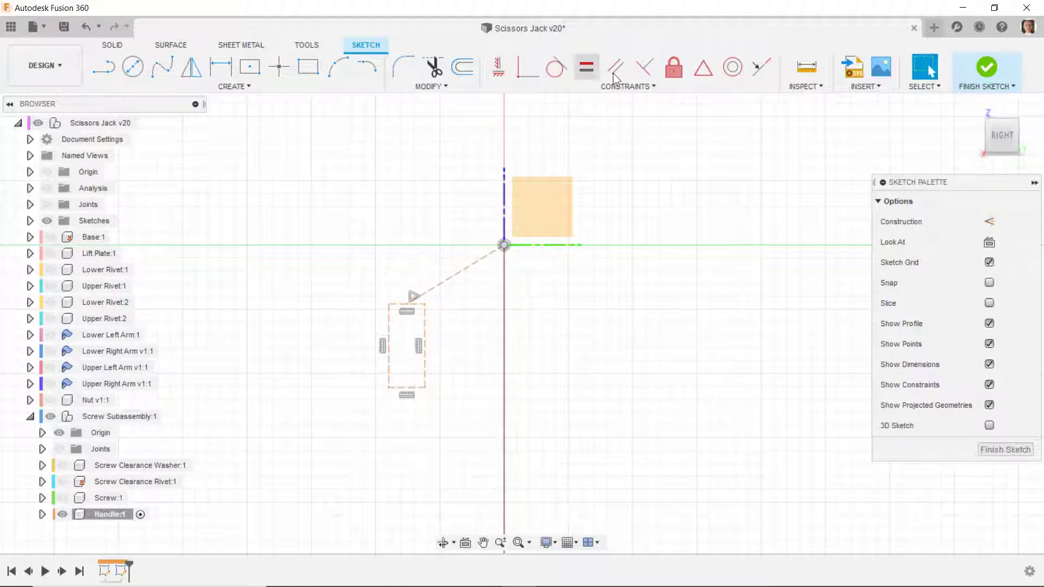
Constrain the construction line perpendicular to the rectangle's upper edge so the rectangle is centered below the origin.
click(645, 68)
click(484, 263)
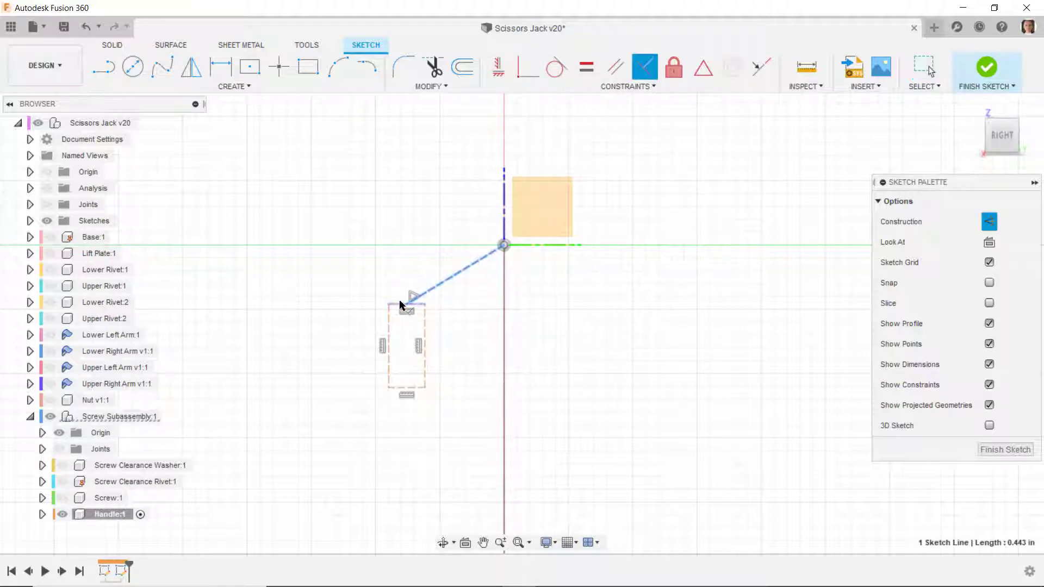
click(407, 304)
Dimension the width of the construction rectangle below the origin to 0.11 in.
click(226, 74)
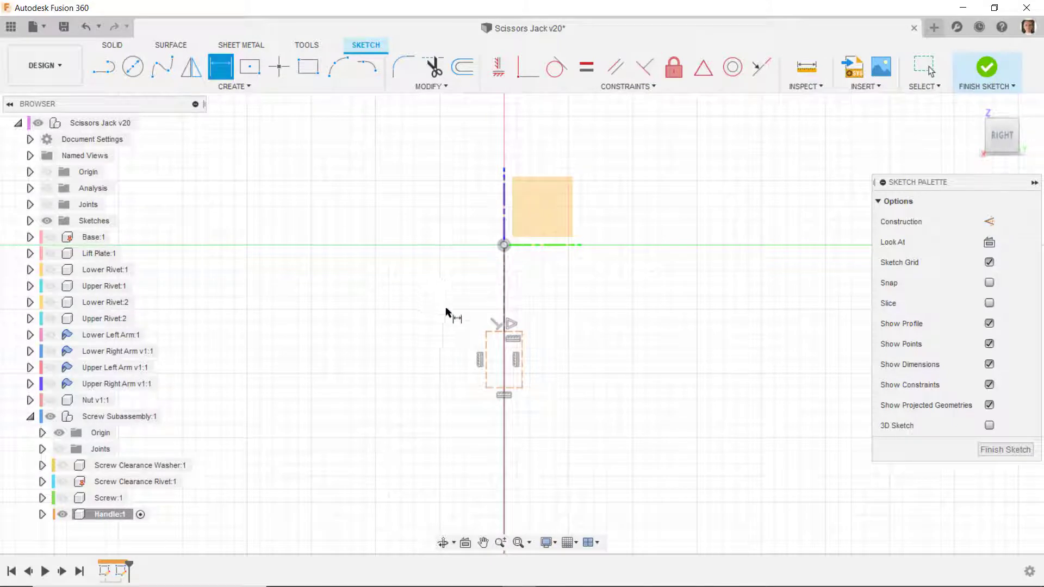
click(498, 392)
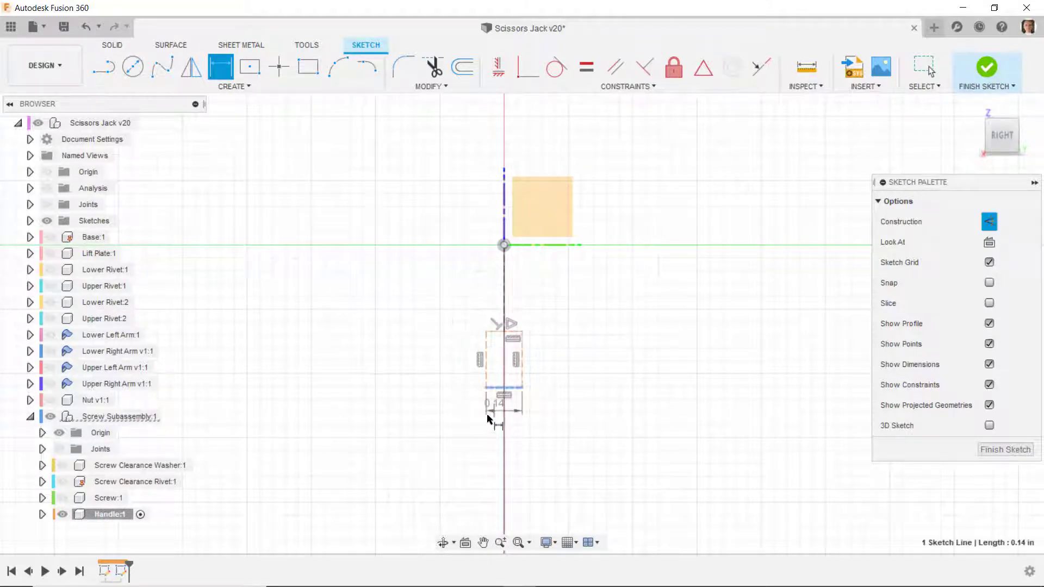
click(461, 423)
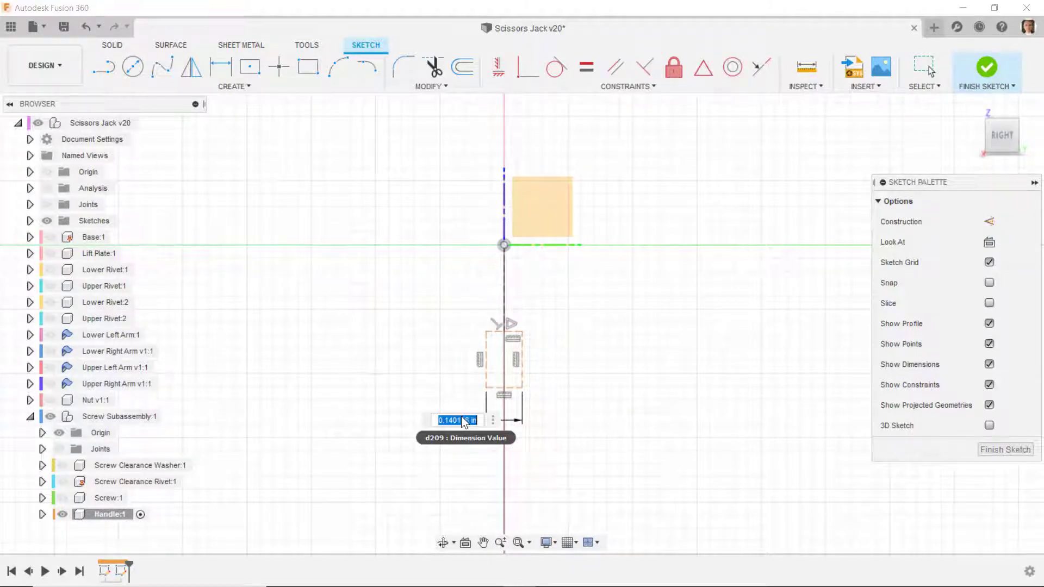
text(0.11)
key(Return)
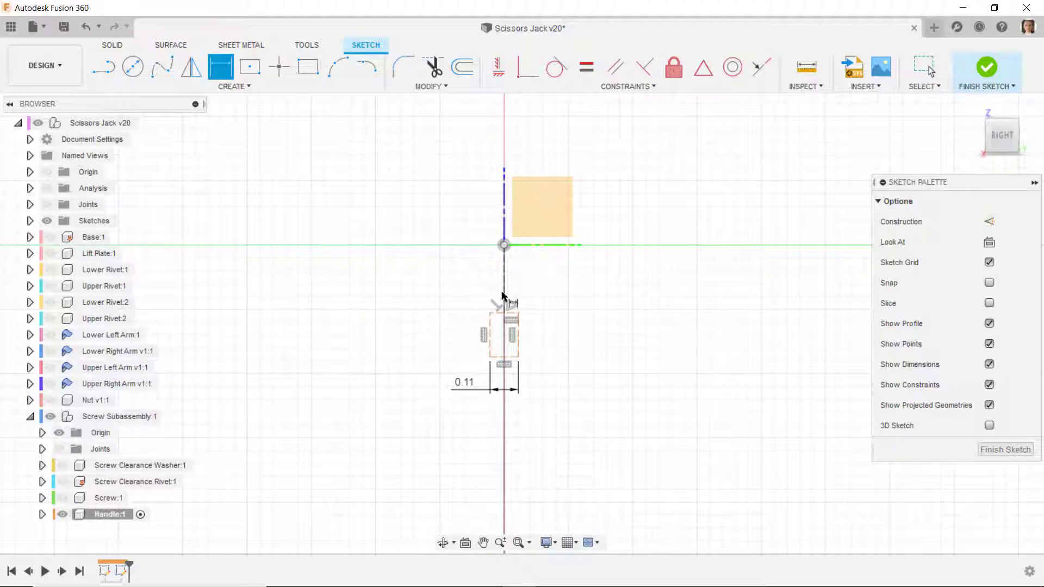
Dimension the construction rectangle's upper edge 0.16 in below the origin and set the rectangle's height to 0.18 in.
click(509, 313)
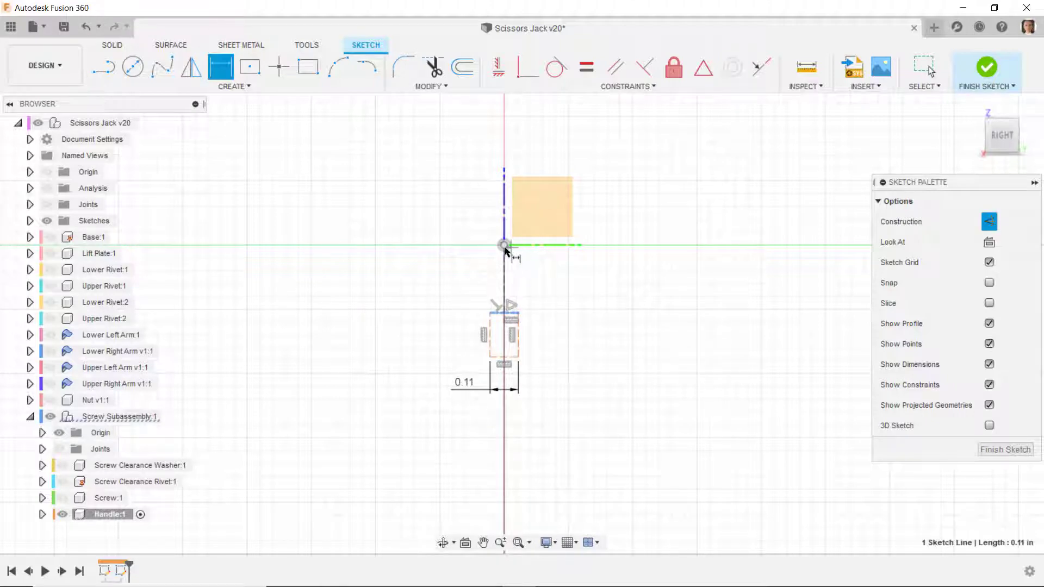
click(556, 279)
text(0.16)
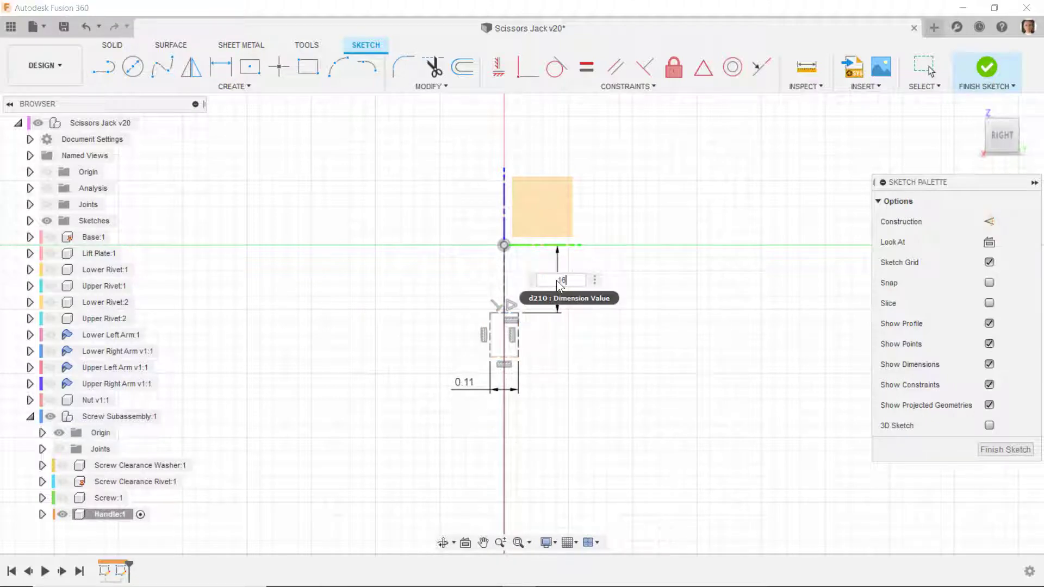
key(Return)
scroll(553, 298, up, 2)
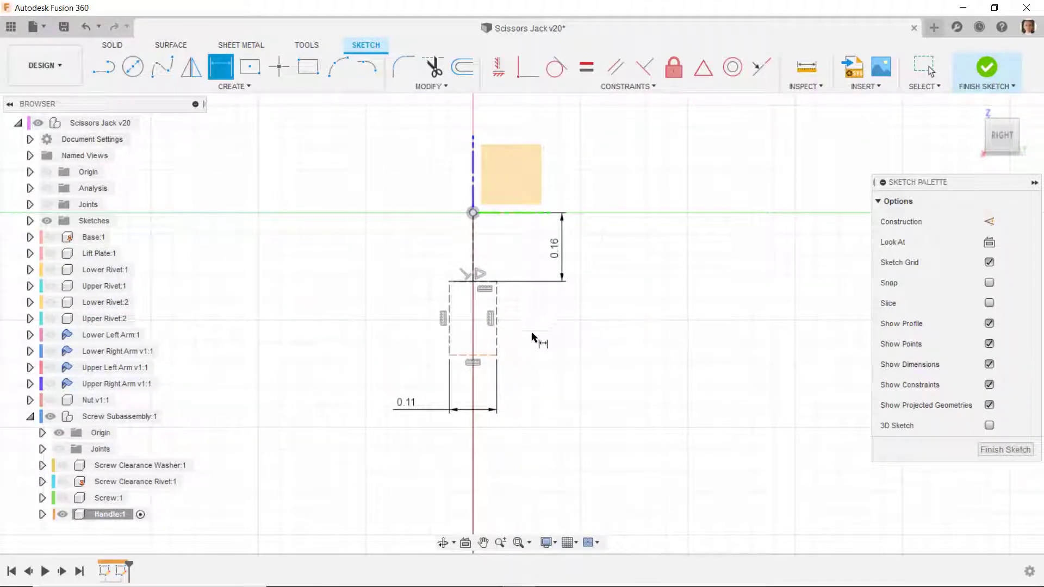
click(493, 353)
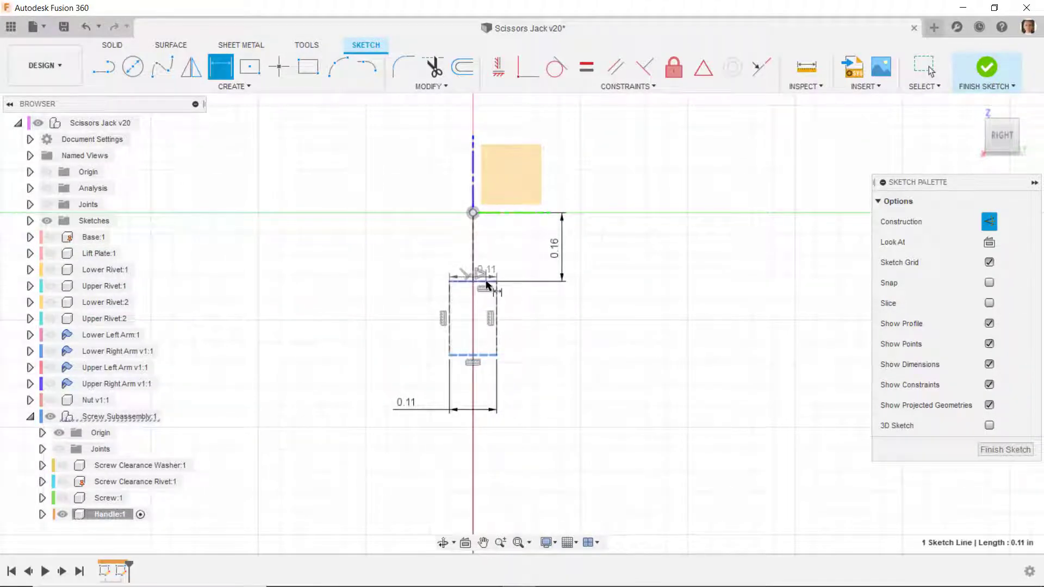
click(537, 316)
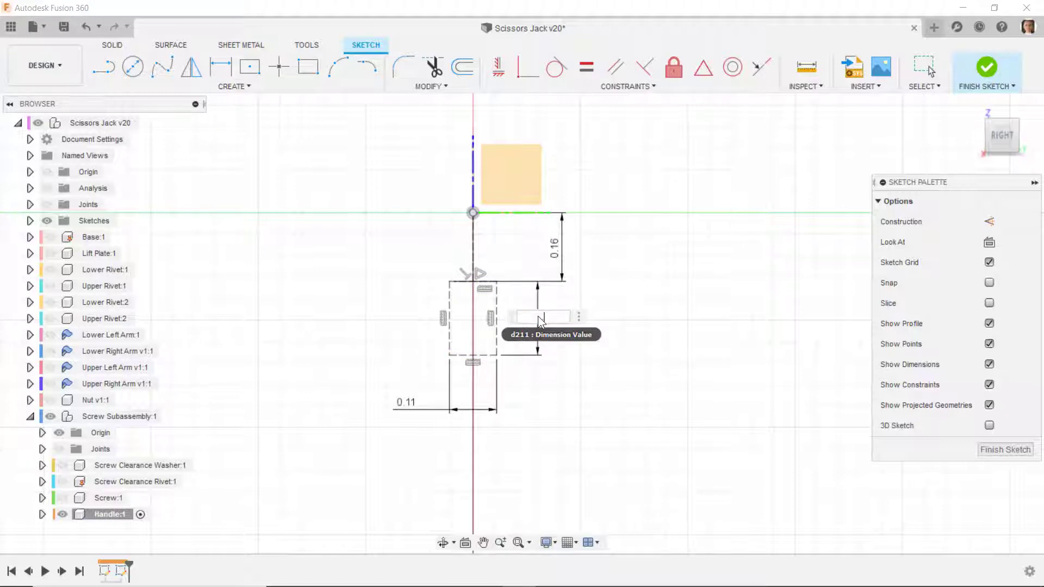
key(Return)
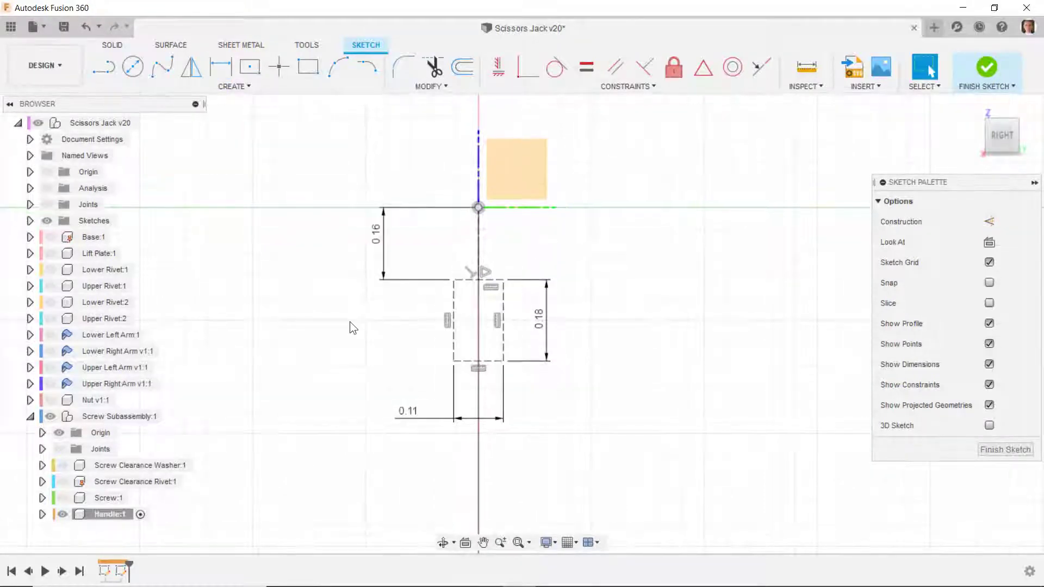
Draw a two-point rectangle outward from each upper corner of the construction rectangle, one on either side.
click(307, 66)
click(454, 280)
click(413, 344)
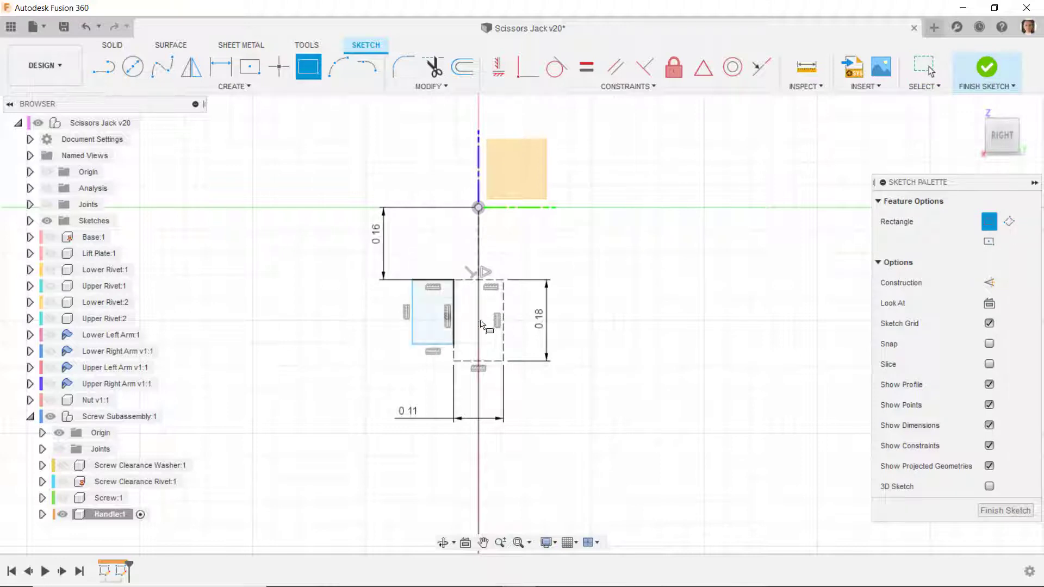
click(503, 280)
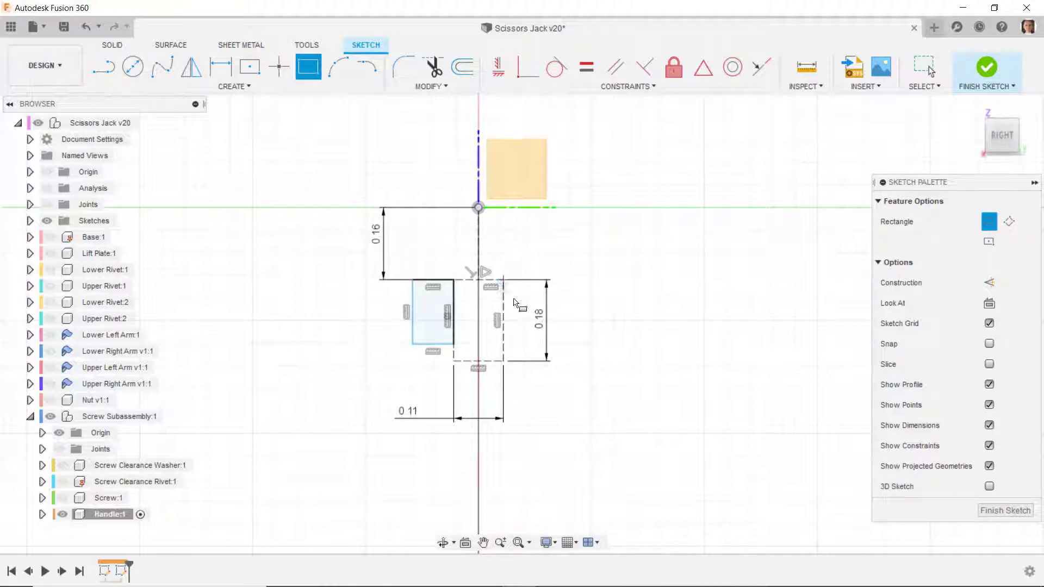
click(544, 345)
key(Escape)
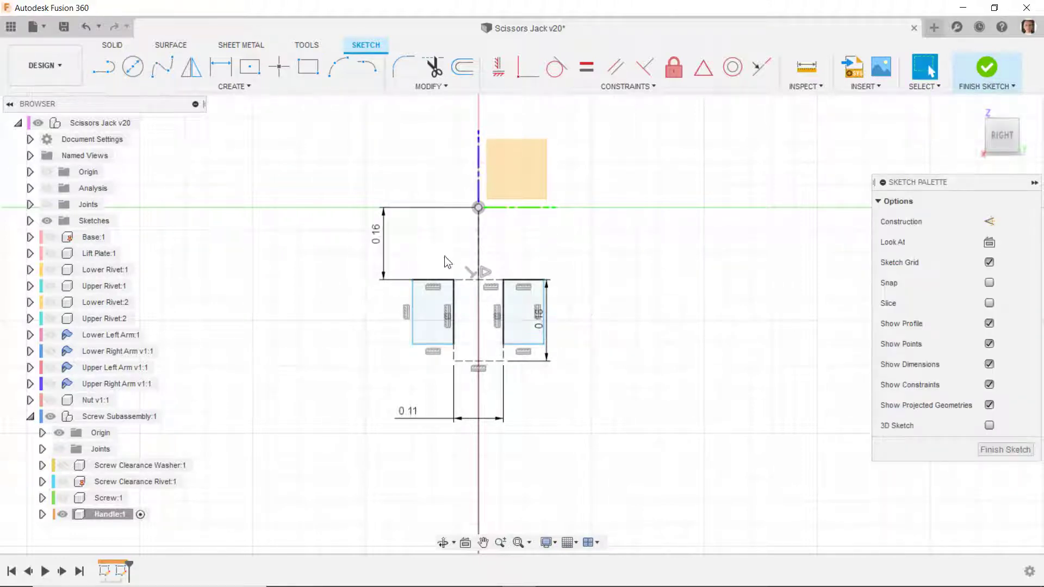
Extend both side rectangles to the construction rectangle's lower corners and convert their outer vertical sides to construction lines.
mouse_move(452, 343)
mouse_down()
mouse_move(454, 361)
mouse_move(500, 361)
mouse_up()
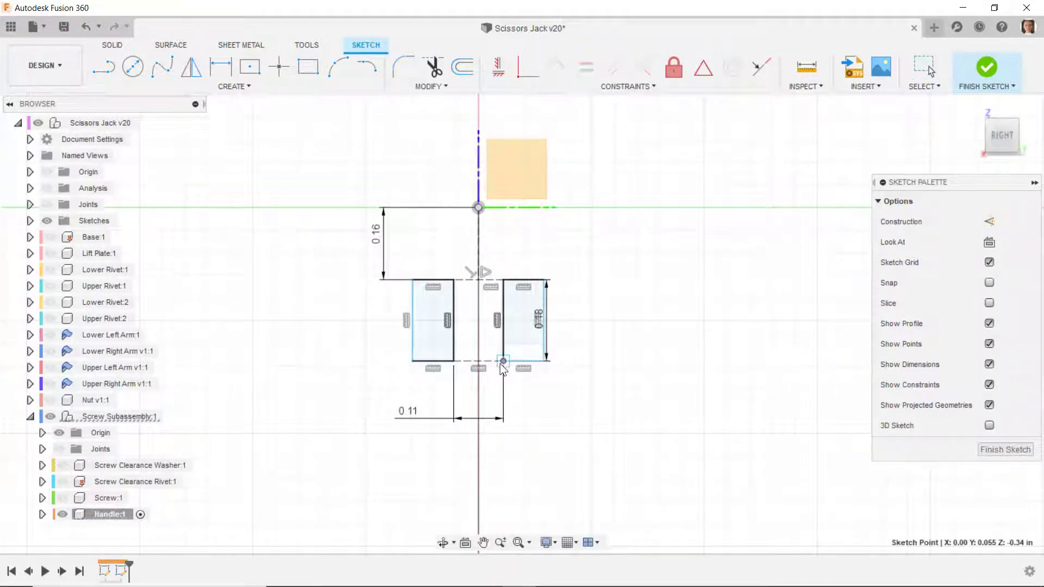
click(414, 310)
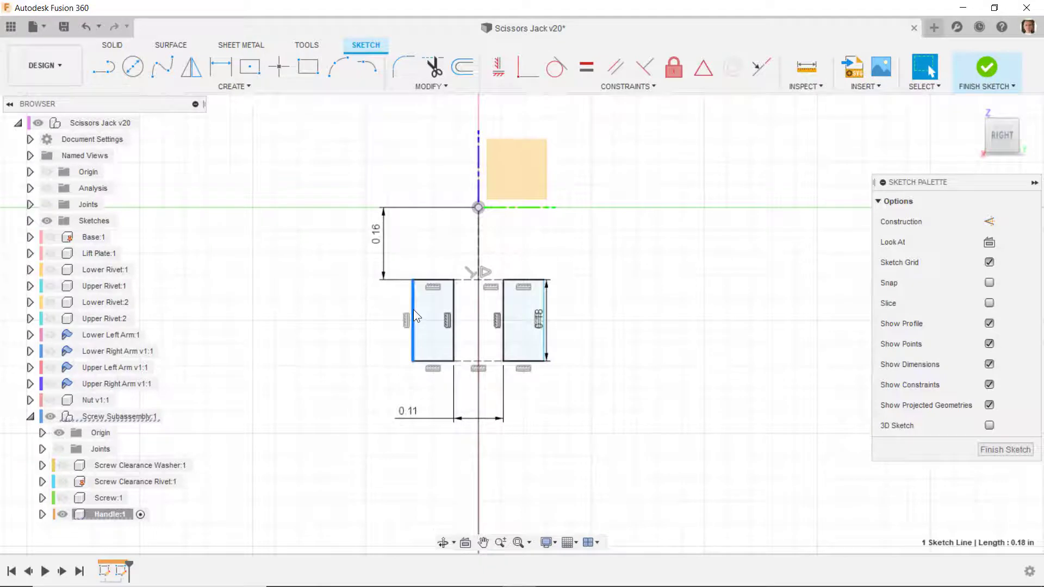
shift+click(545, 313)
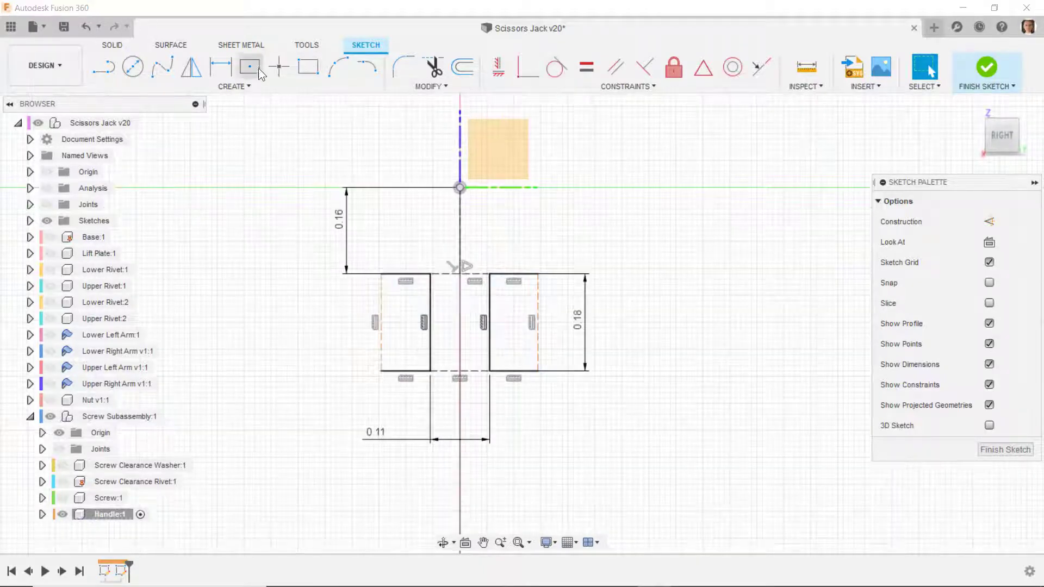
Dimension the overall distance between the outer vertical sides of the two side rectangles to 0.30 in.
click(221, 68)
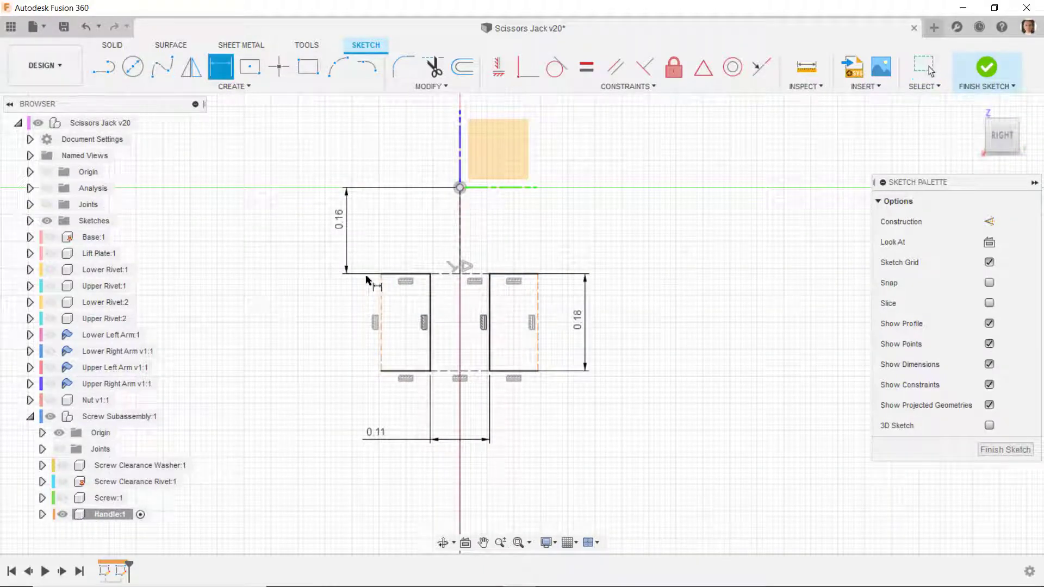
click(381, 296)
click(538, 294)
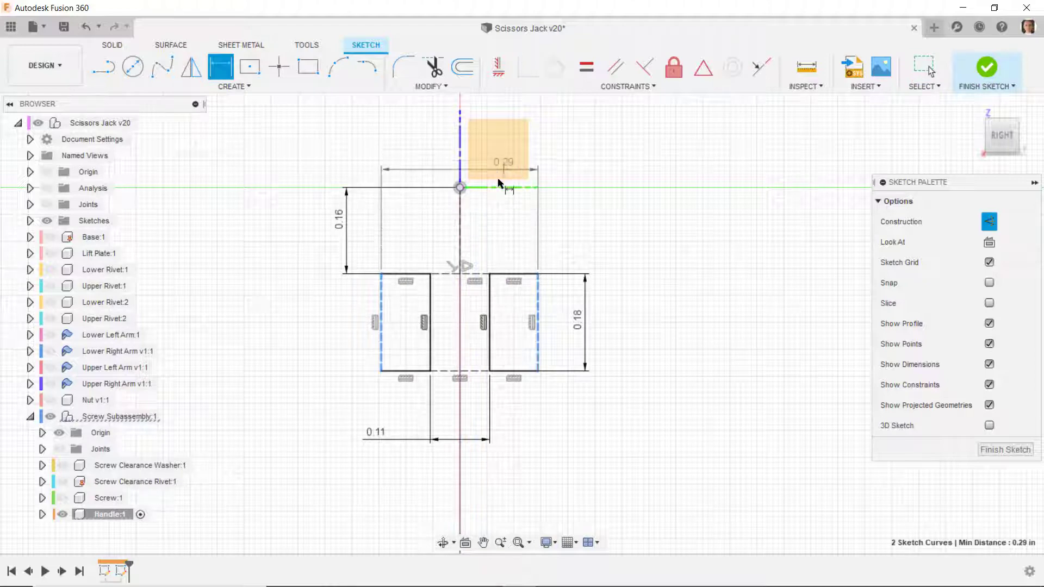
click(431, 150)
scroll(309, 237, up, 1)
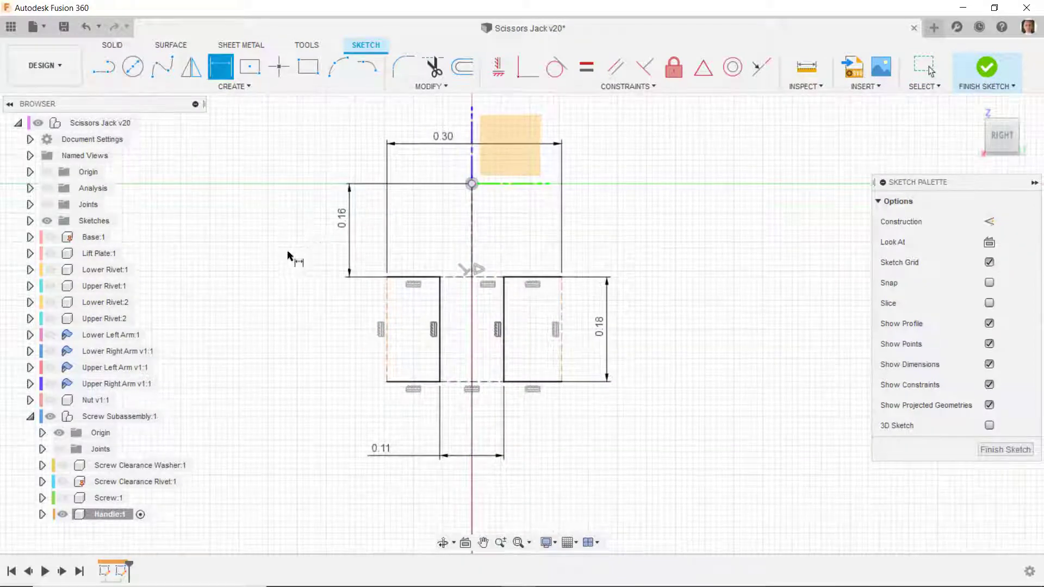
key(Escape)
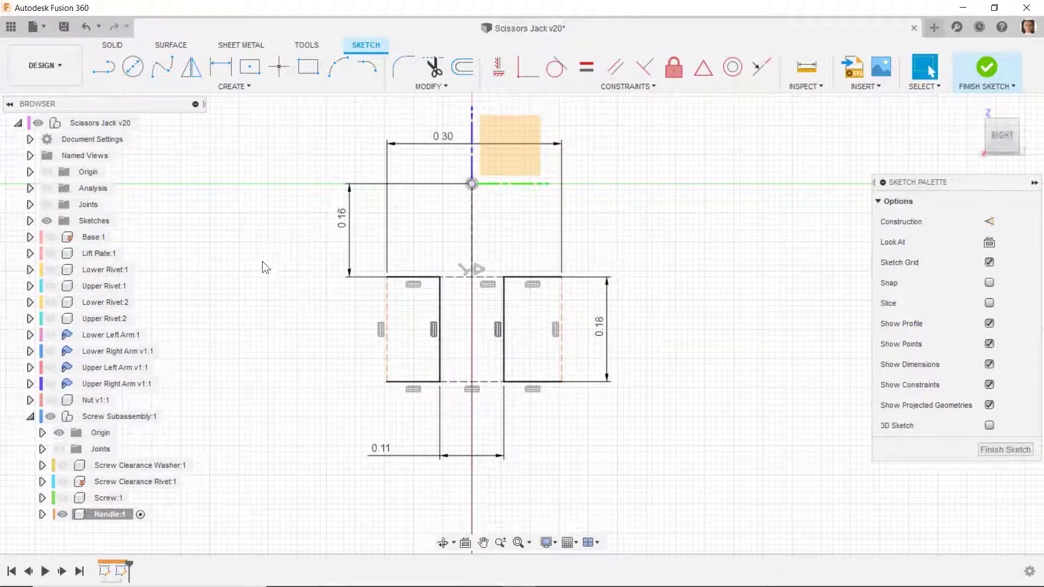
Apply an Equal constraint to the lower edges of the two side rectangles so both have the same width.
mouse_move(386, 382)
mouse_down()
mouse_move(334, 377)
mouse_move(357, 390)
mouse_up()
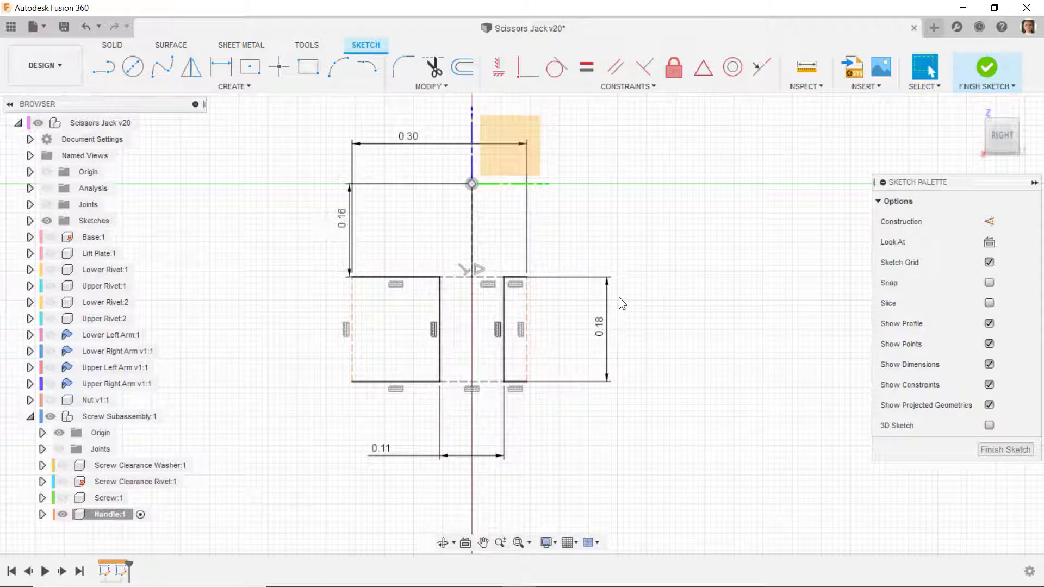
click(586, 67)
click(521, 381)
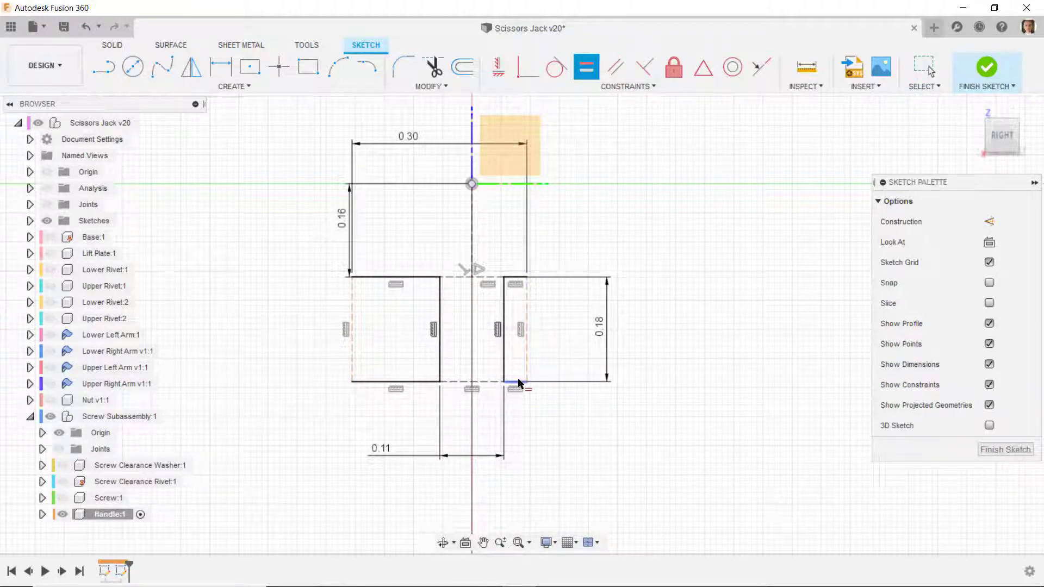
click(389, 383)
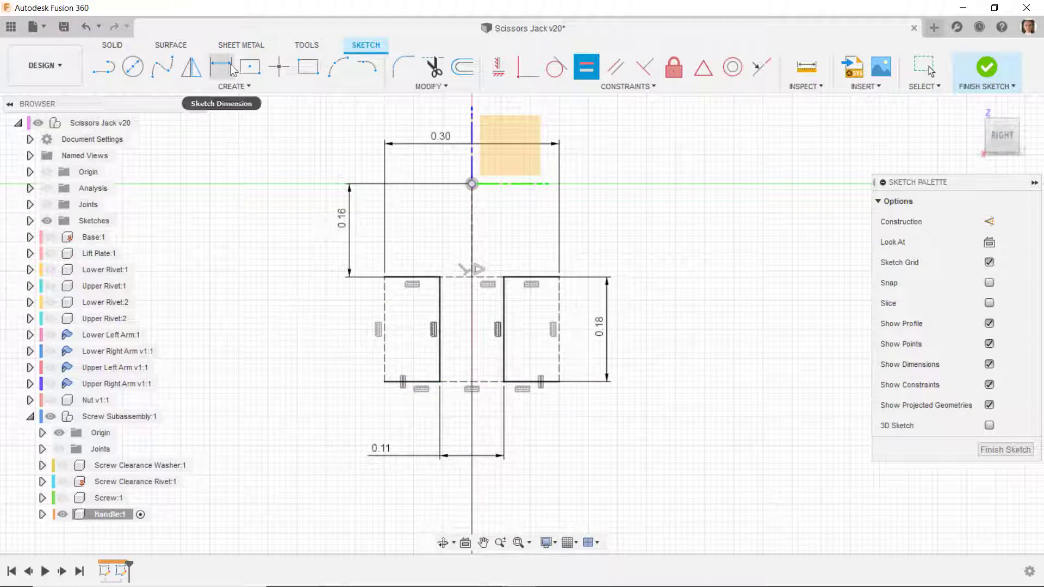
Draw a three-point arc in the right rectangle from its upper edge to its lower edge, bulging to the outer construction line.
click(338, 67)
scroll(552, 296, up, 3)
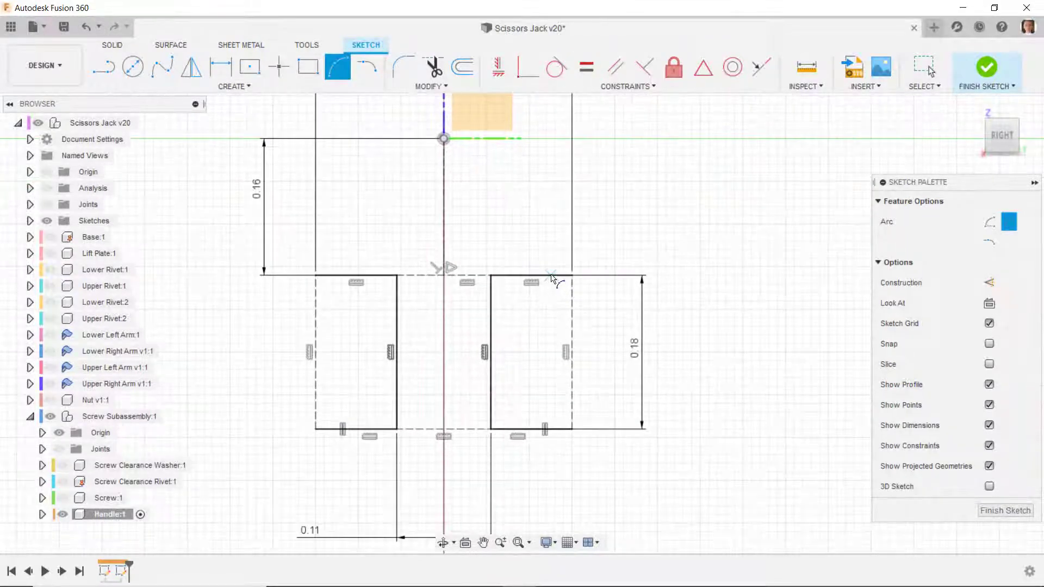
click(550, 275)
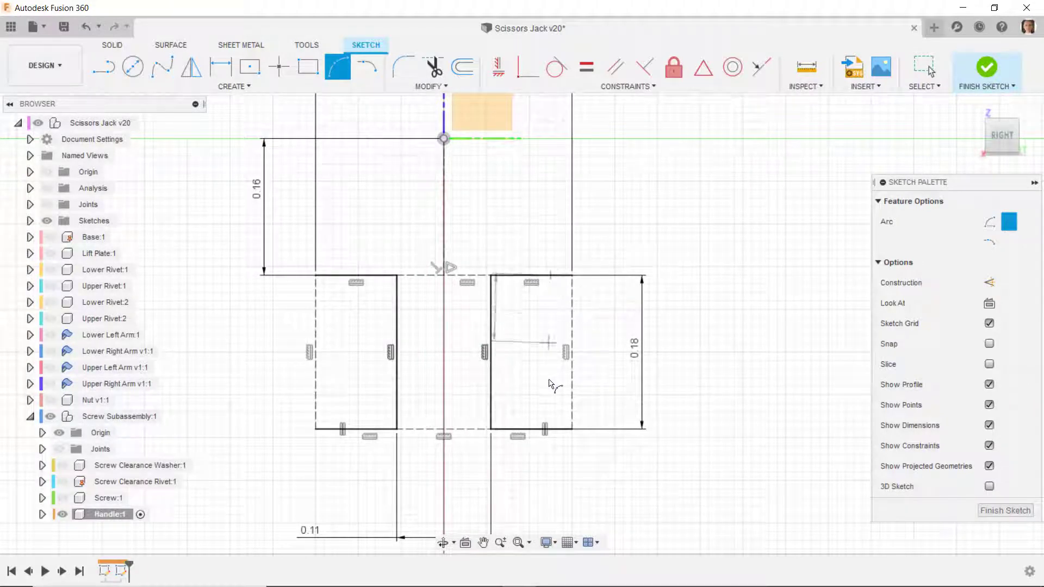
click(550, 429)
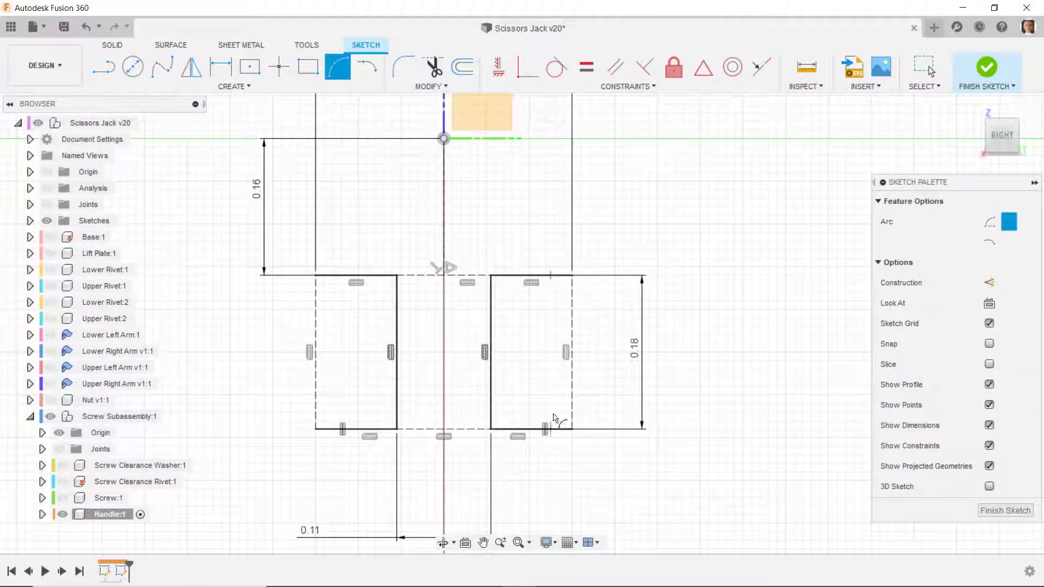
click(573, 354)
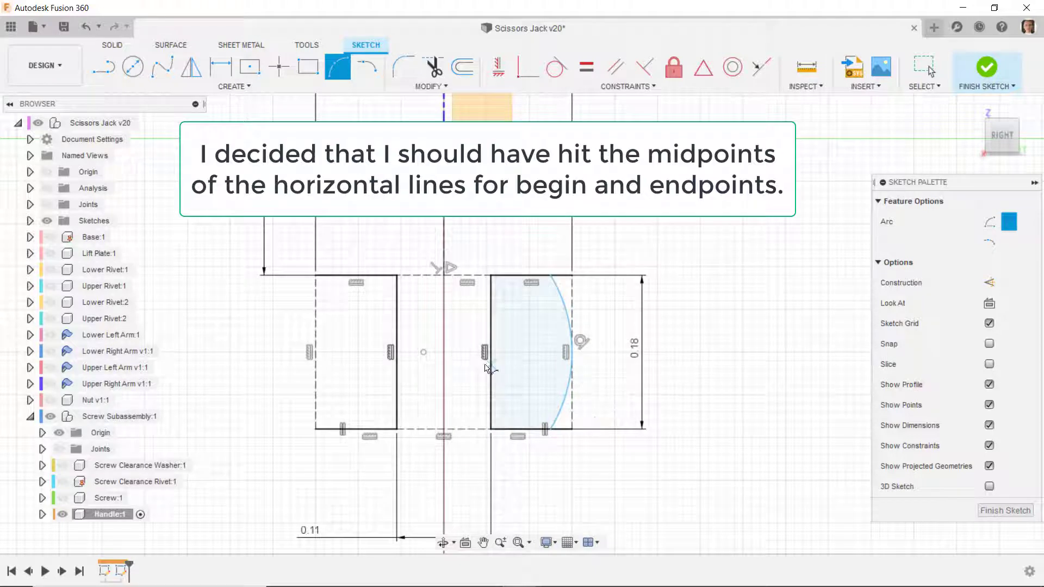
Draw a matching three-point arc in the left rectangle from its upper edge to its lower edge, touching the outer construction line.
click(344, 275)
click(342, 429)
click(315, 353)
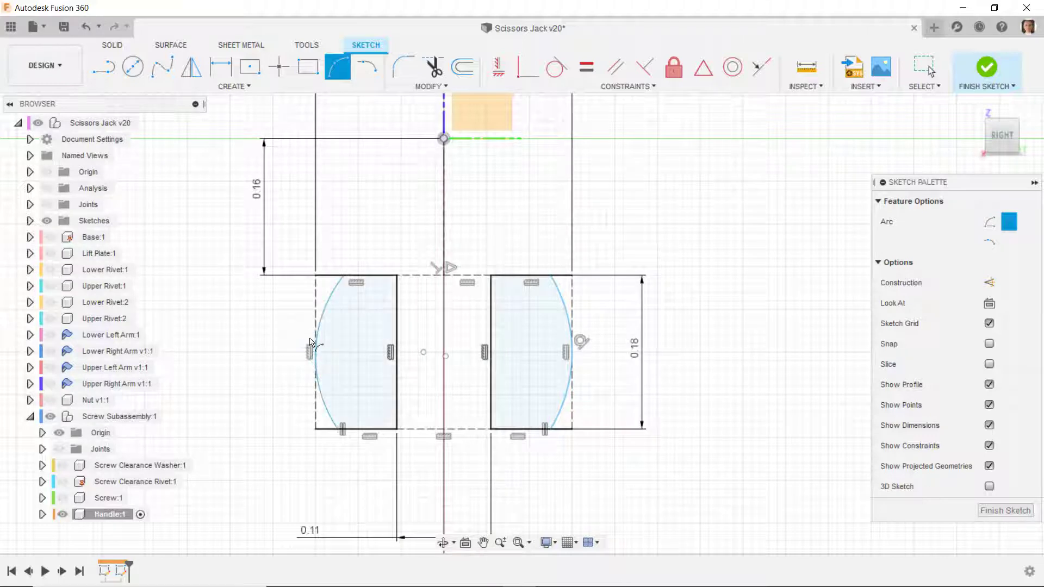
right_click(260, 301)
click(309, 301)
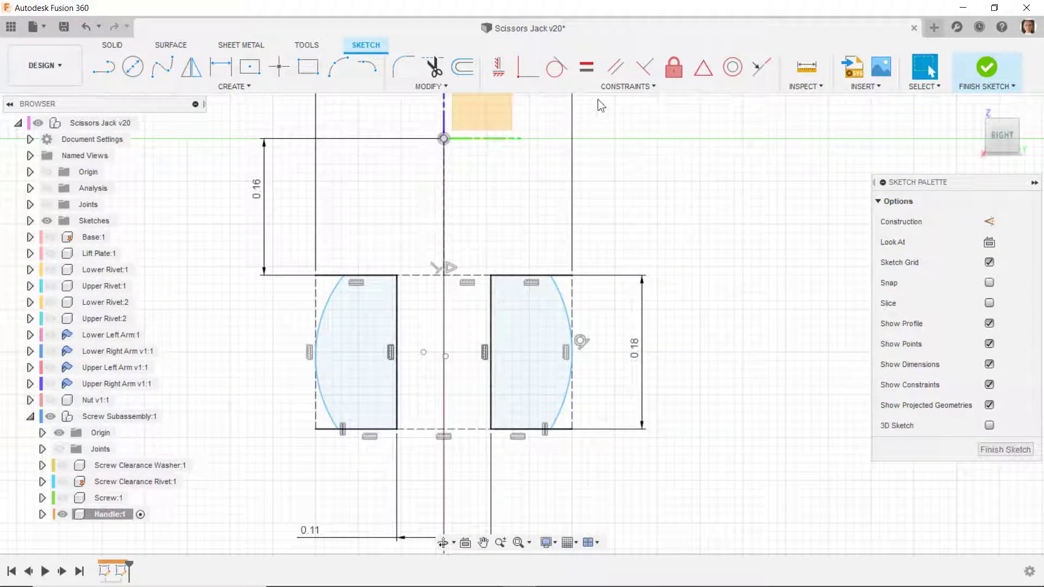
Constrain the left arc tangent to the left rectangle's outer construction line.
click(555, 79)
click(321, 329)
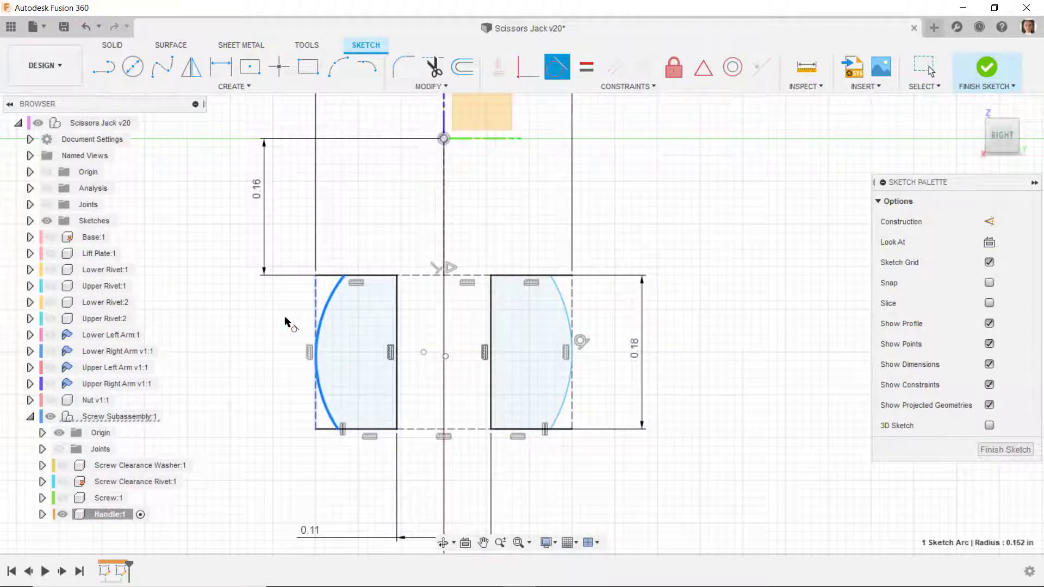
click(316, 326)
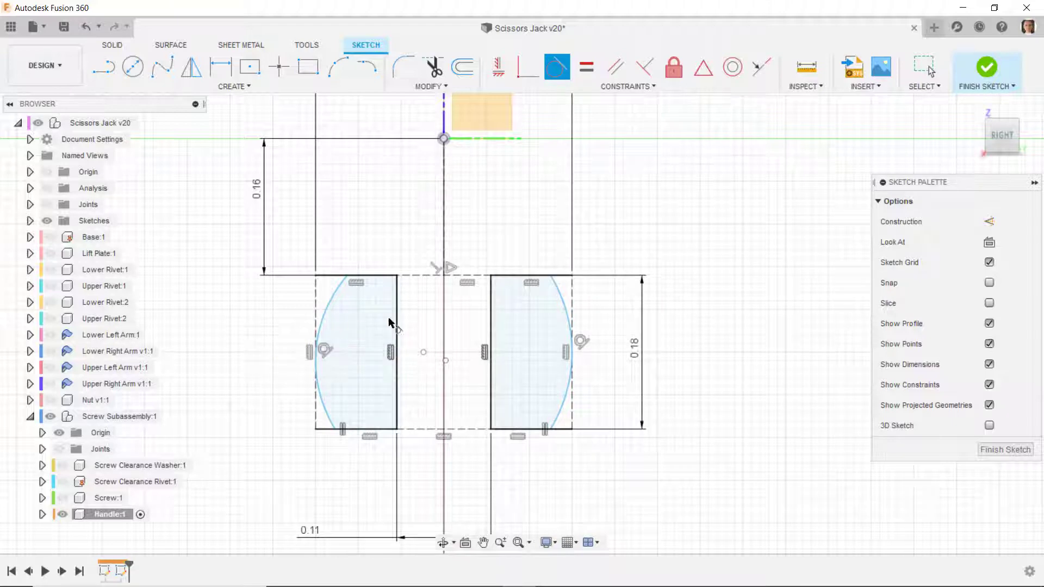
Constrain the left arc's endpoints coincident with the midpoints of the left rectangle's upper and lower edges.
click(527, 67)
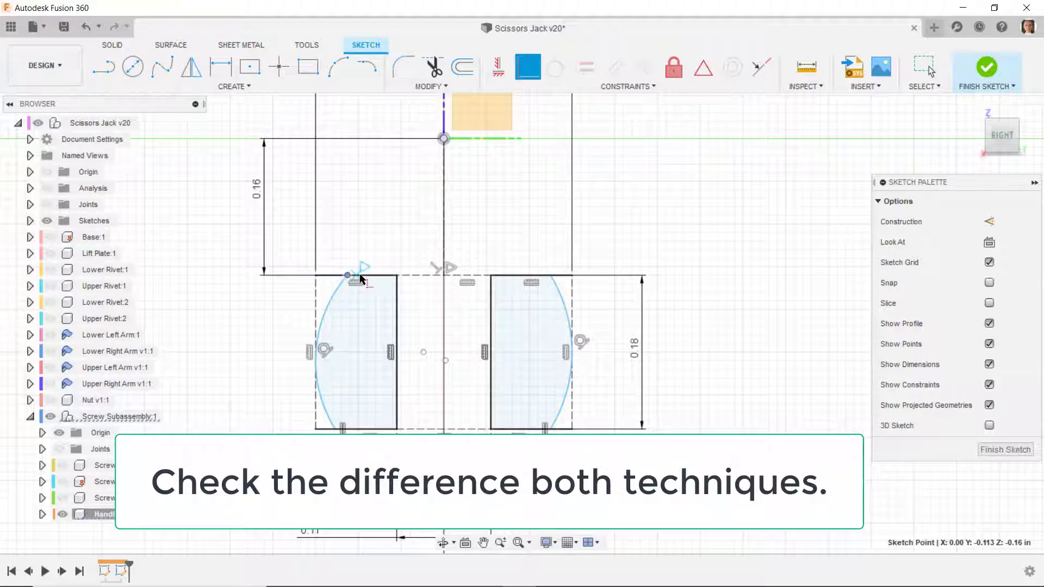
click(360, 278)
click(341, 429)
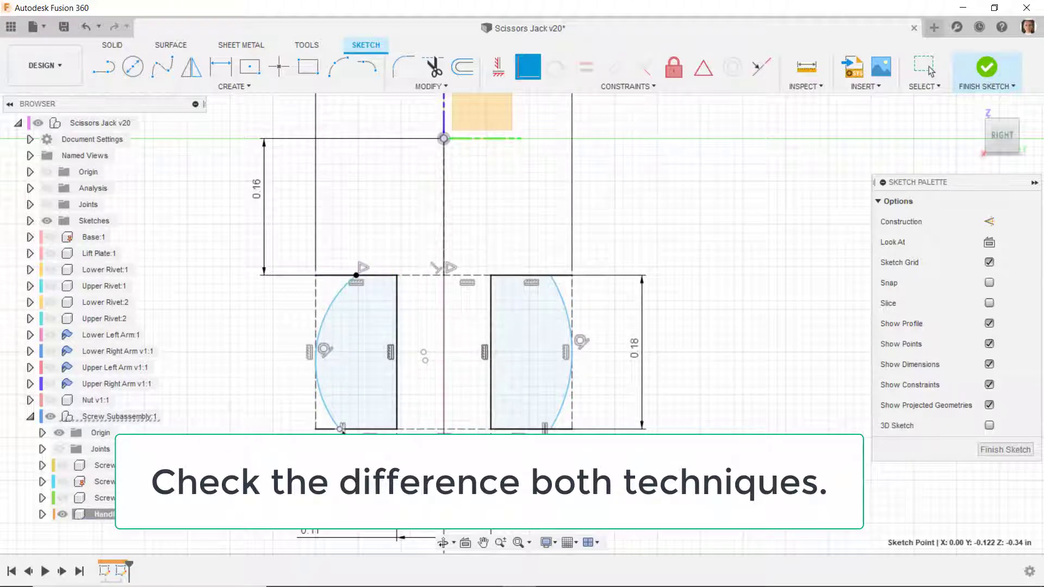
click(363, 430)
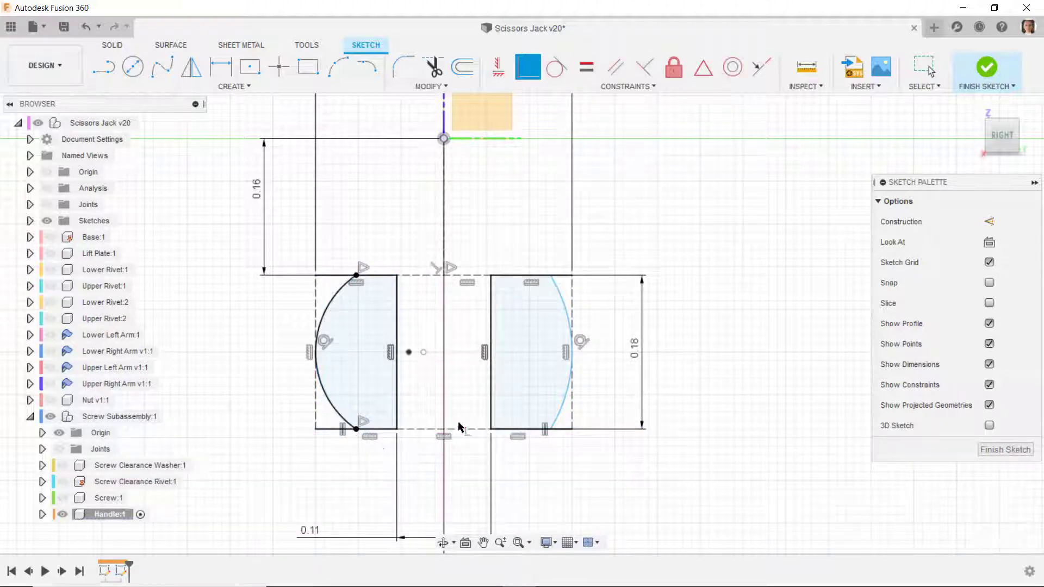
Constrain the right arc's endpoints to the midpoints of the right rectangle's upper and lower edges, and finish the sketch.
click(550, 275)
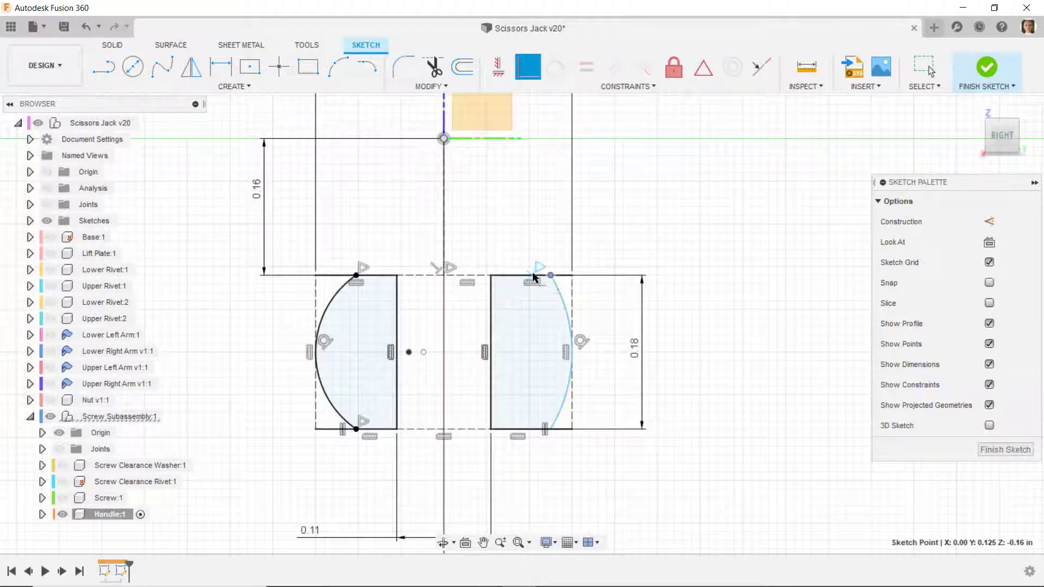
click(533, 277)
click(532, 429)
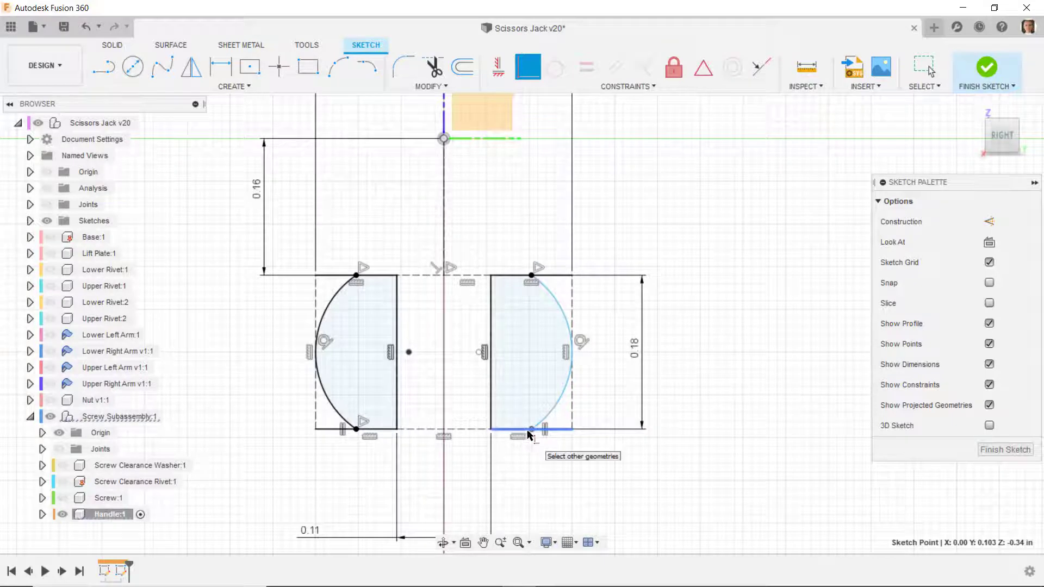
scroll(531, 439, up, 3)
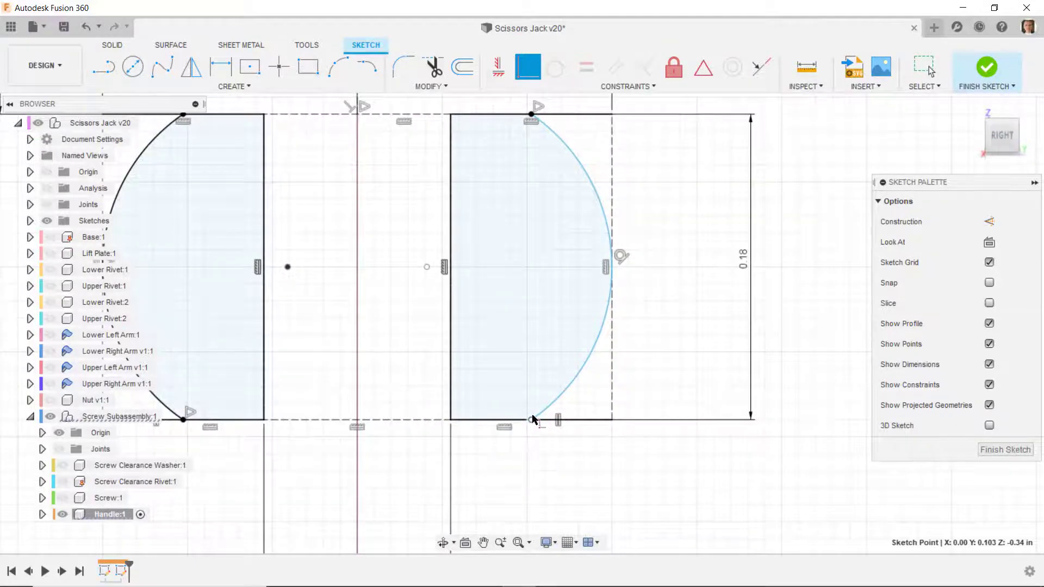
key(ctrl+z)
click(554, 419)
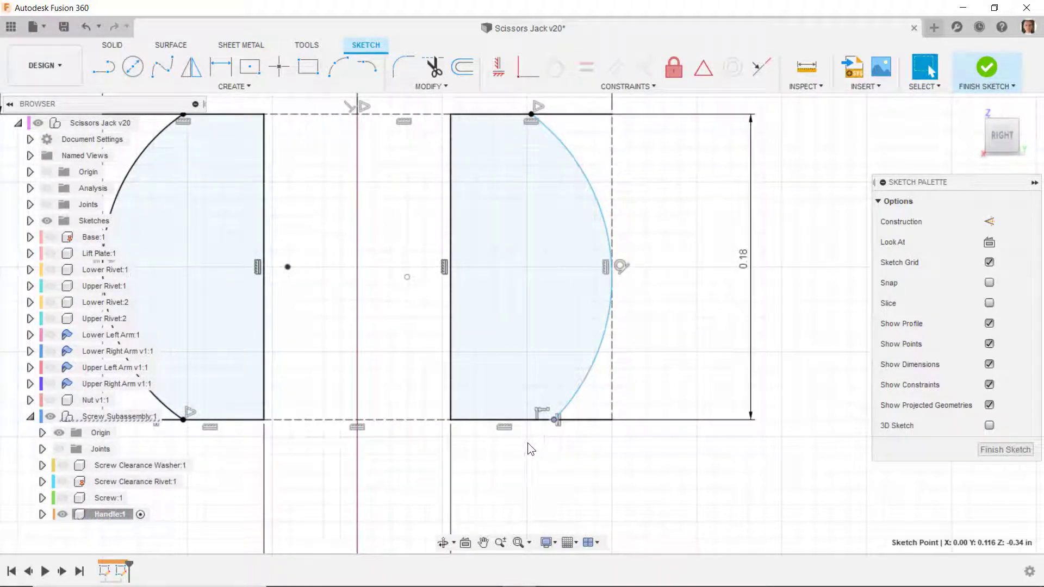
scroll(647, 419, down, 3)
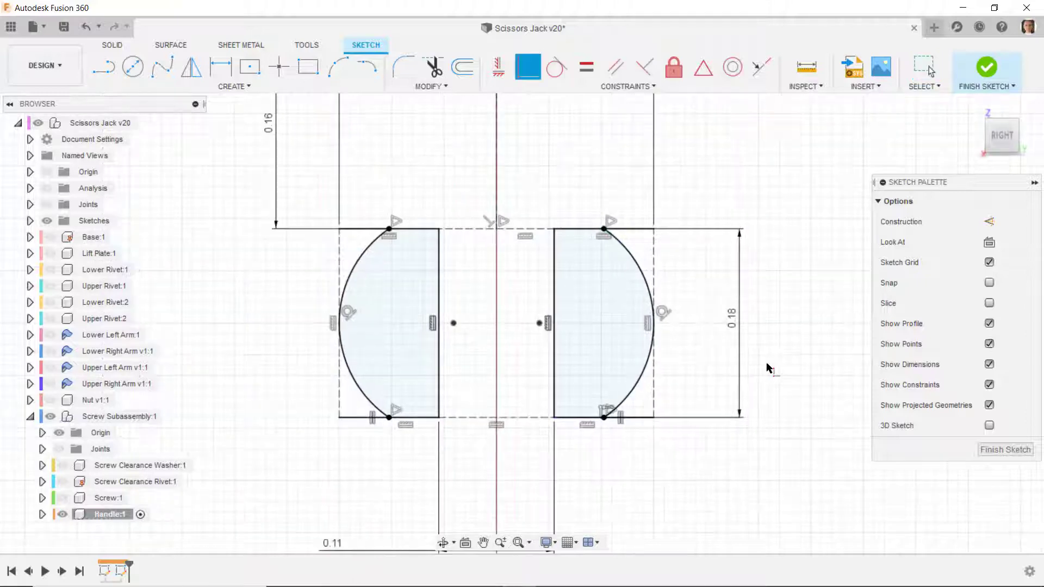
scroll(391, 283, down, 3)
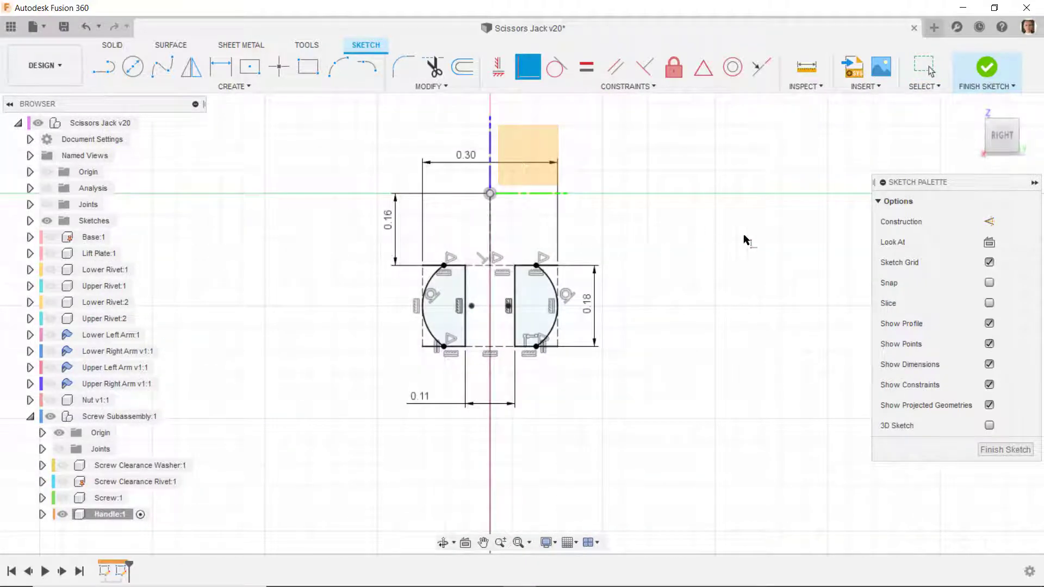
click(987, 67)
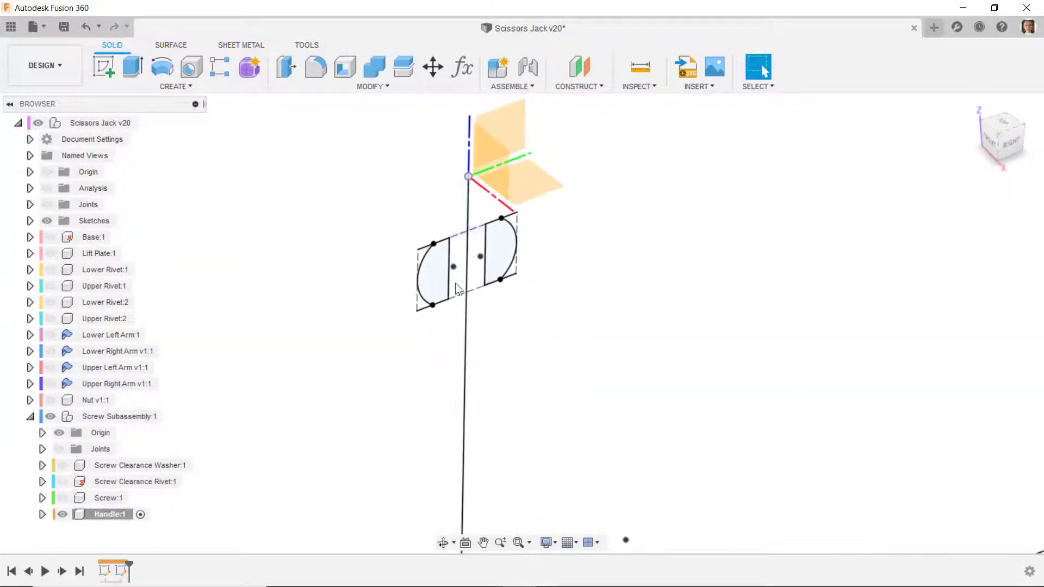
Create a solid circular pipe along the chained handle path with a section size of 0.25 in as a new body.
click(174, 85)
click(111, 373)
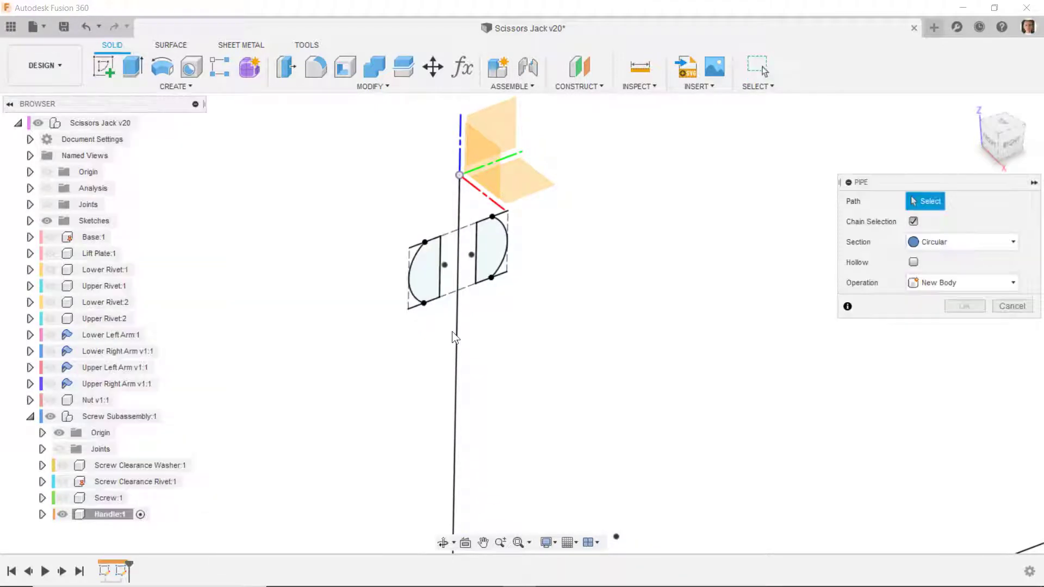
click(454, 330)
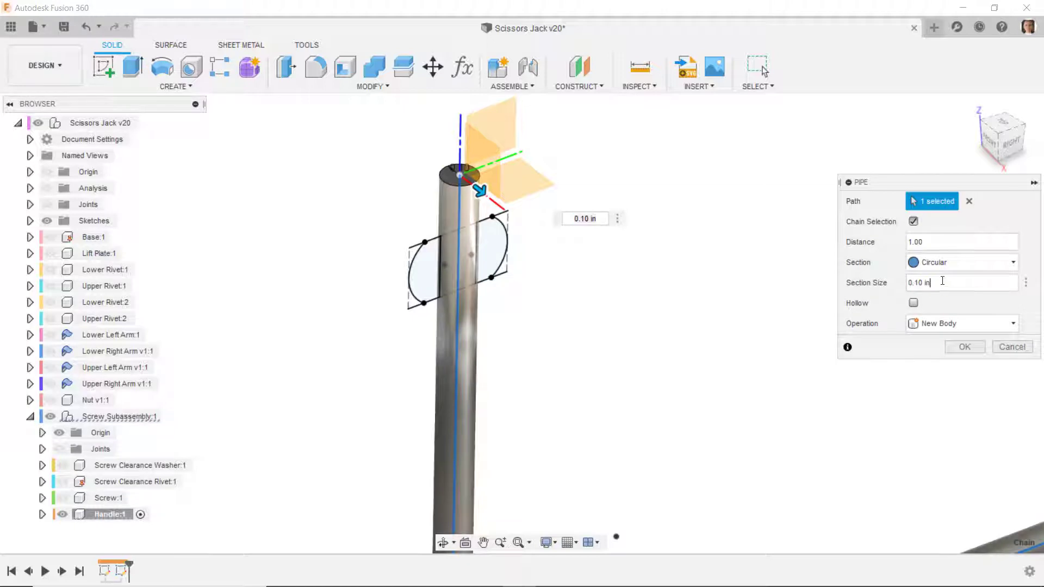
text(.25)
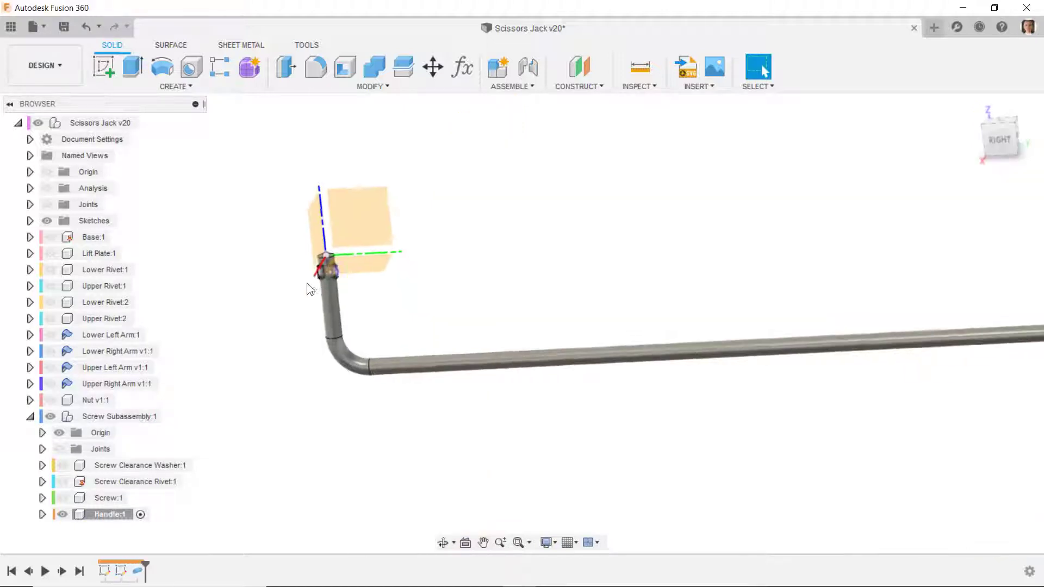
Extrude both arc-sided profiles symmetrically with extent All to cut them out of the handle's short end.
scroll(308, 284, up, 3)
scroll(325, 224, up, 10)
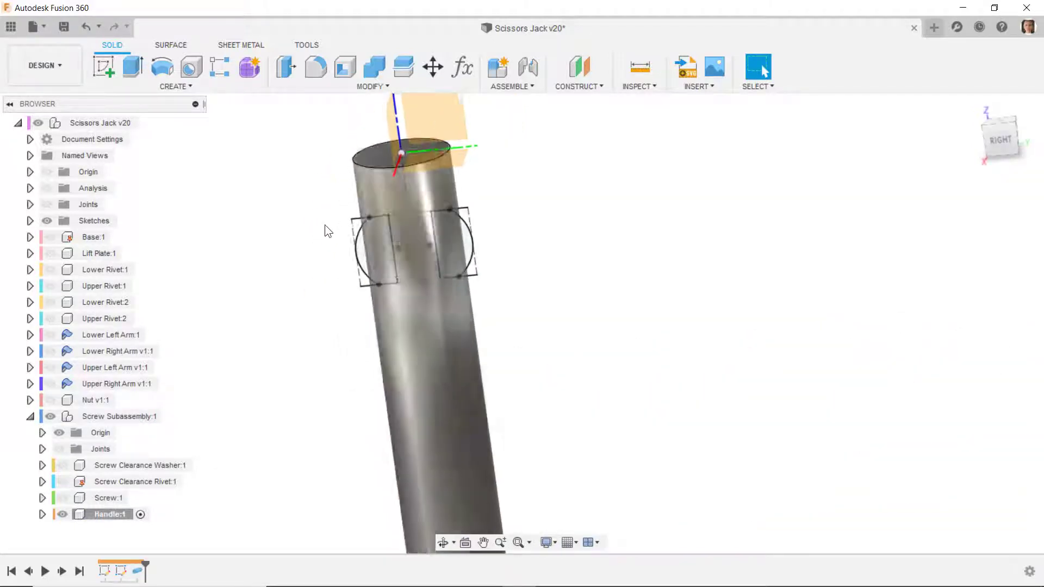
key(e)
click(408, 285)
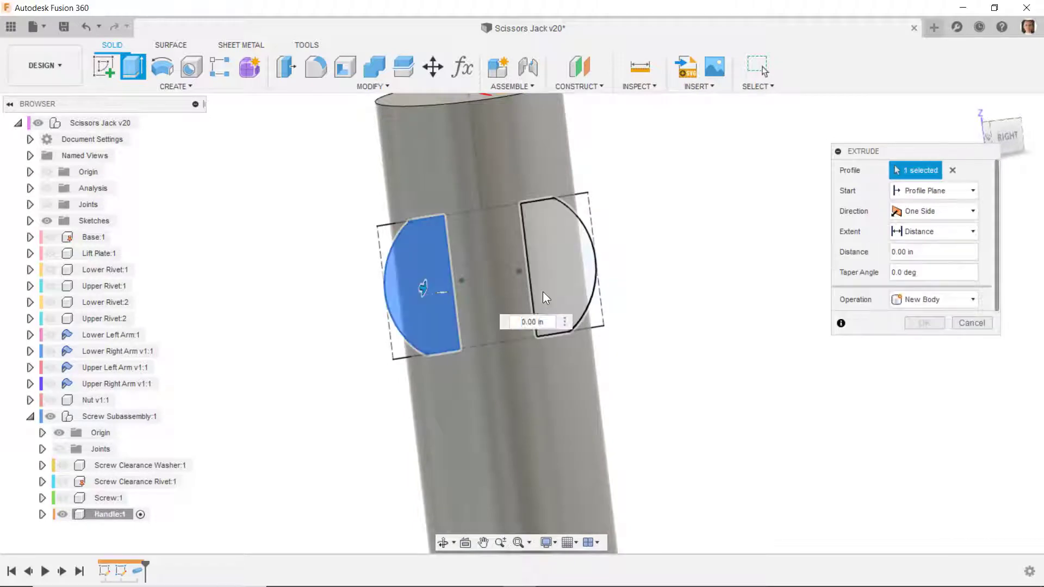
click(584, 272)
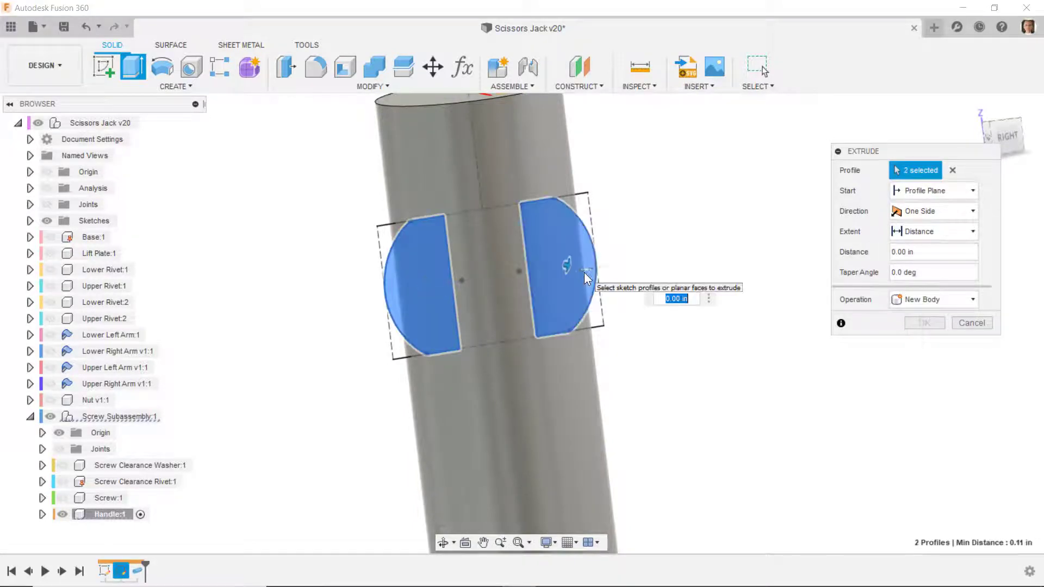
click(924, 210)
click(919, 259)
click(925, 227)
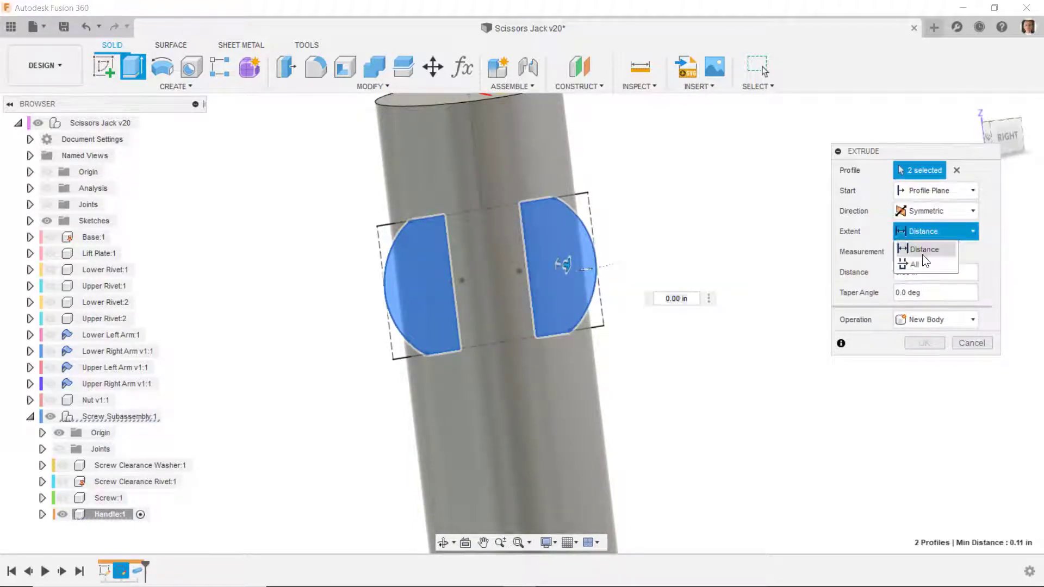
click(920, 263)
key(Return)
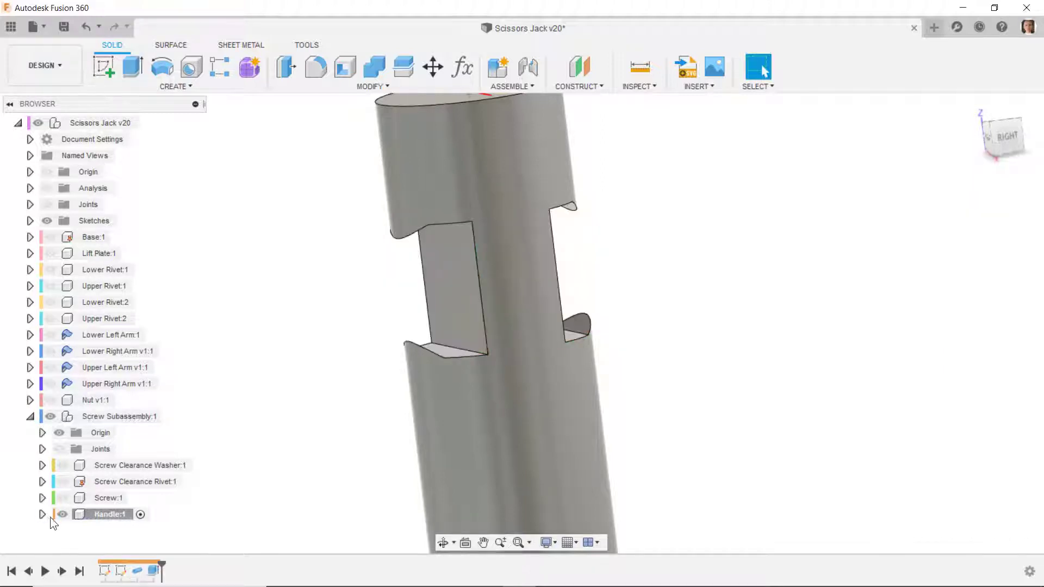
Redisplay Sketch2 for a symmetric 0.1 in extrusion of both arc-sided profiles in the handle's cutouts, hiding the sketch again once extruded.
click(42, 514)
click(55, 531)
click(84, 531)
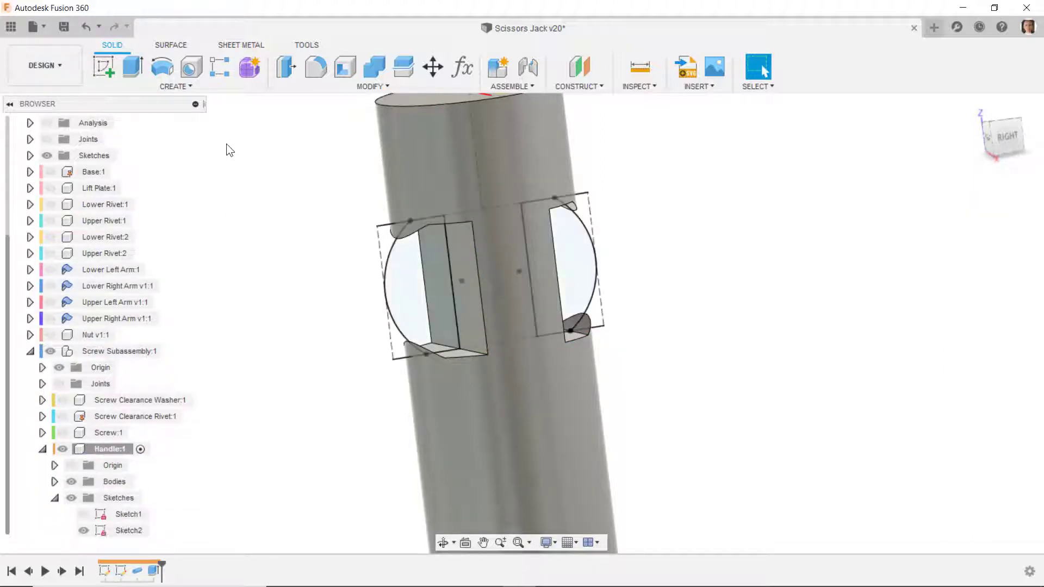
click(132, 67)
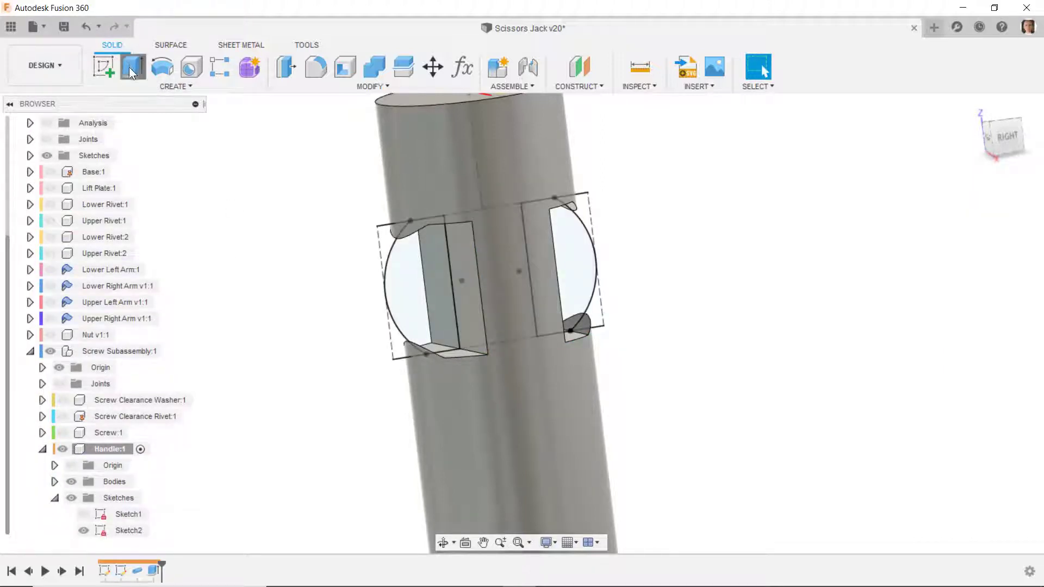
click(405, 295)
click(570, 270)
click(924, 215)
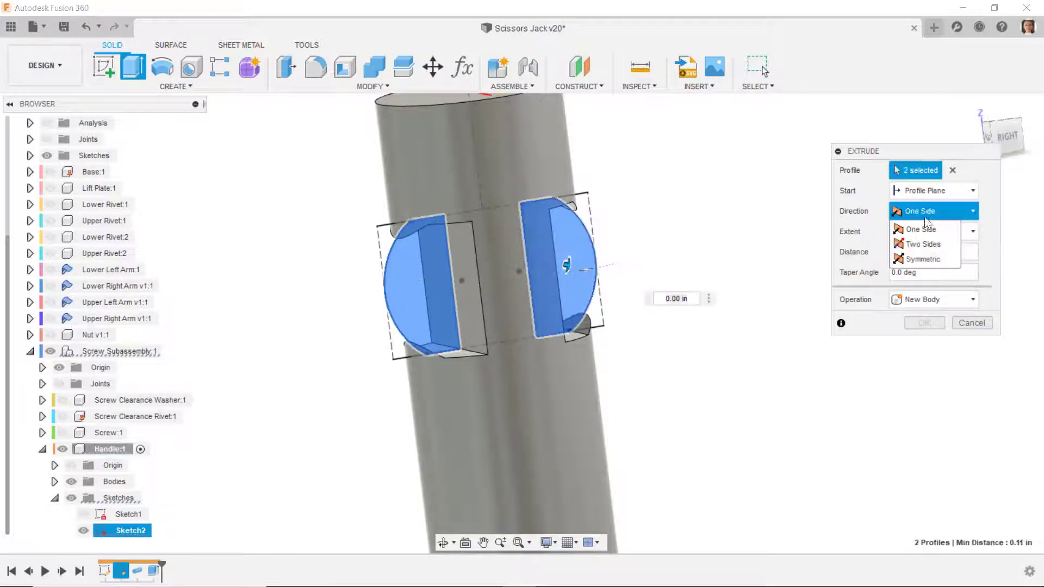
click(919, 259)
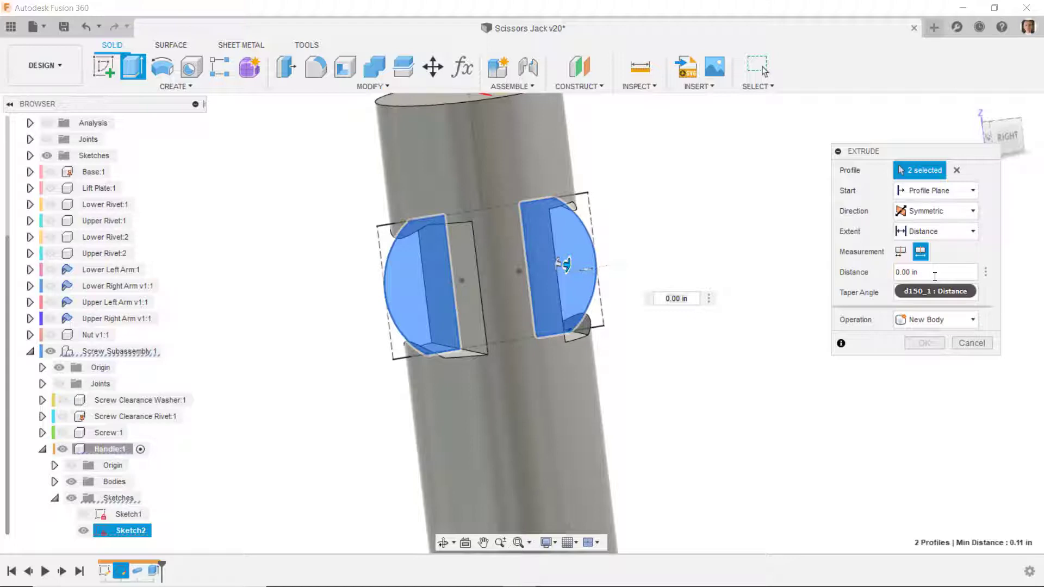
drag(935, 276, 757, 255)
text(0.1)
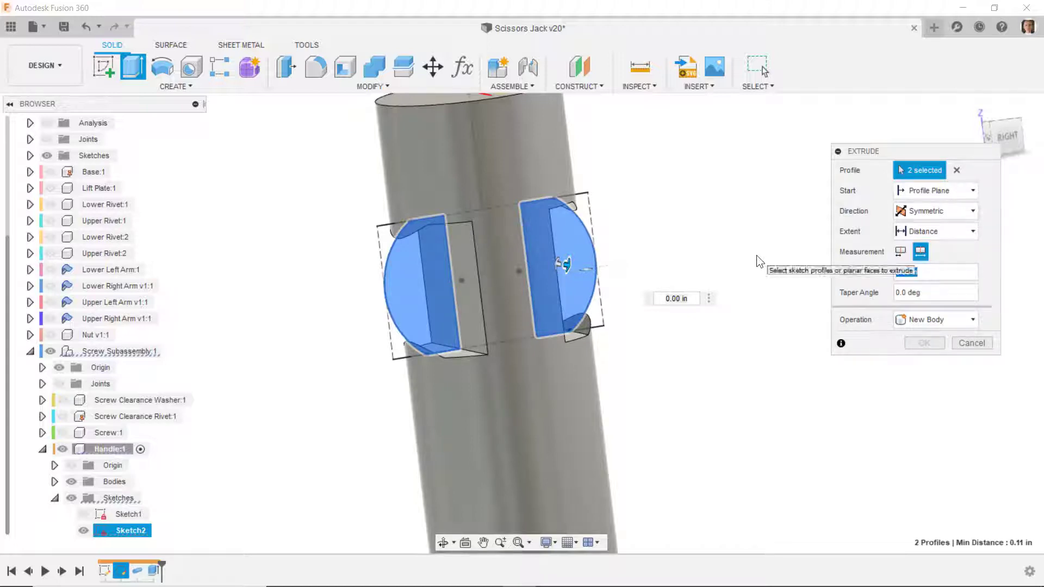
key(Return)
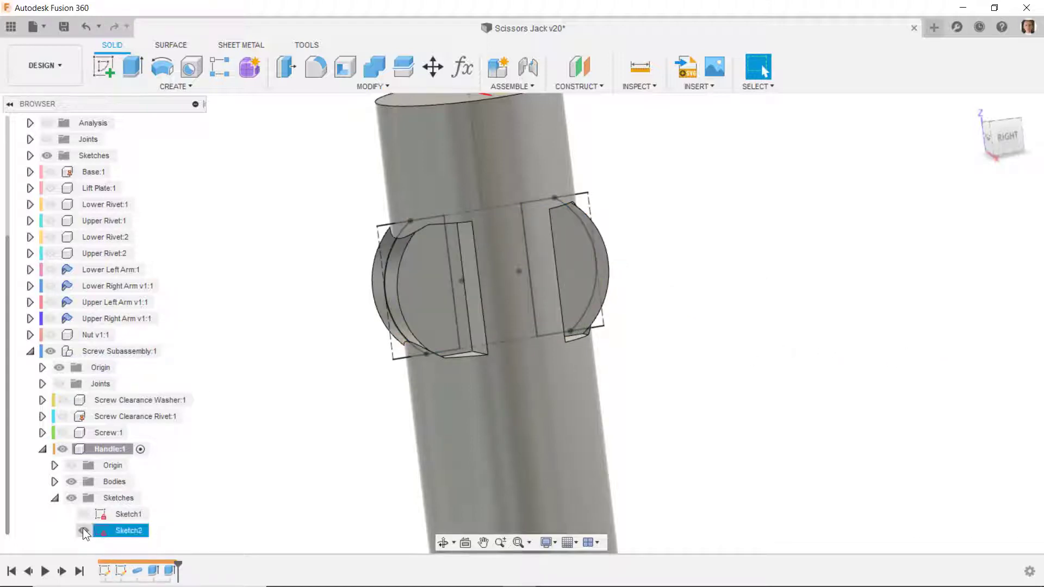
click(83, 530)
Fillet the end face of the handle's long arm.
scroll(313, 320, down, 5)
shift+middle_drag(313, 319, 585, 395)
scroll(585, 402, down, 4)
shift+middle_drag(889, 546, 810, 492)
scroll(811, 522, up, 4)
scroll(811, 522, down, 1)
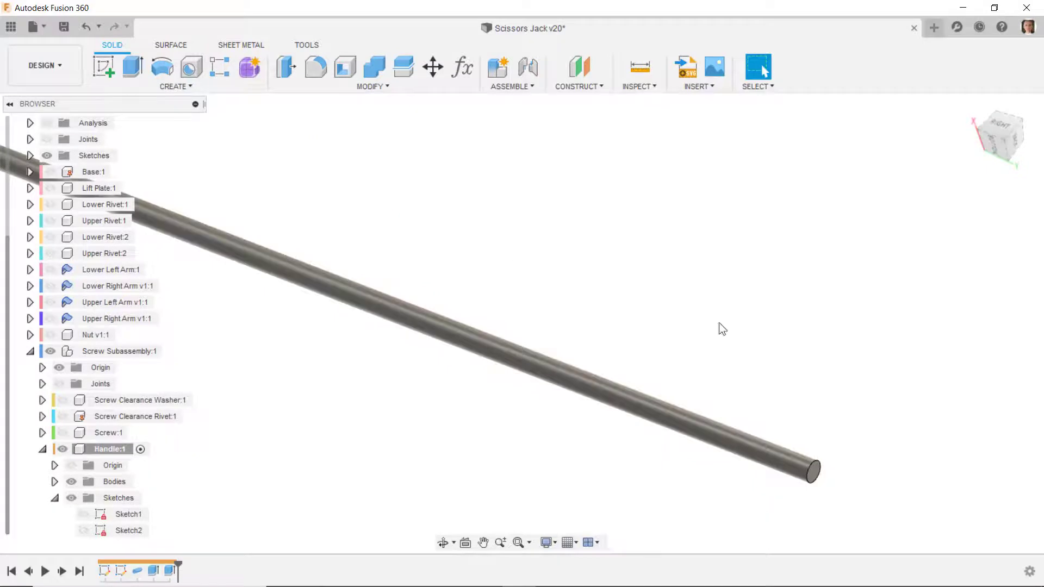
click(814, 469)
key(f)
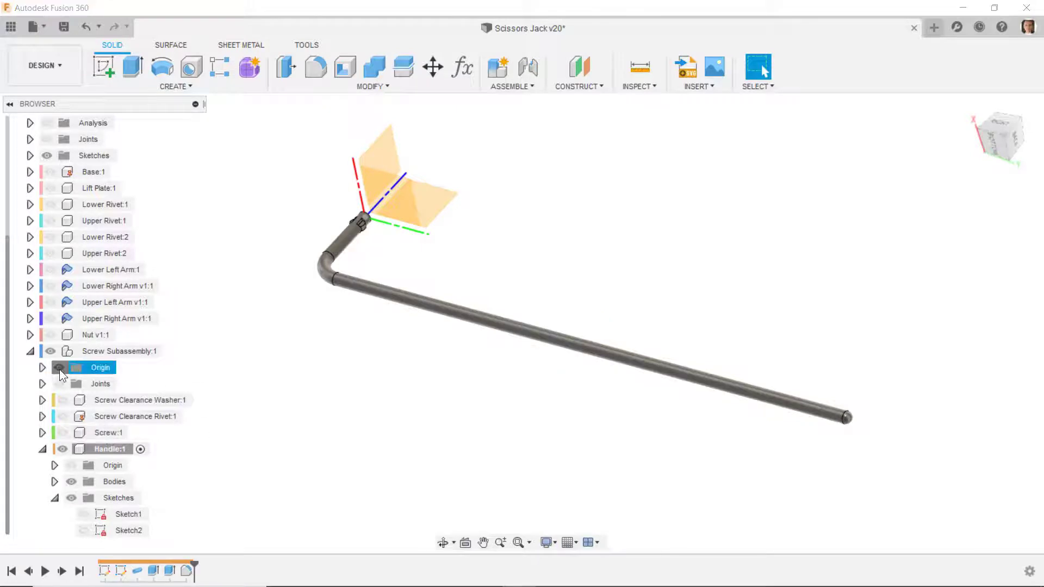
Save the design with the version description User Saved.
shift+middle_drag(298, 359, 399, 344)
click(67, 28)
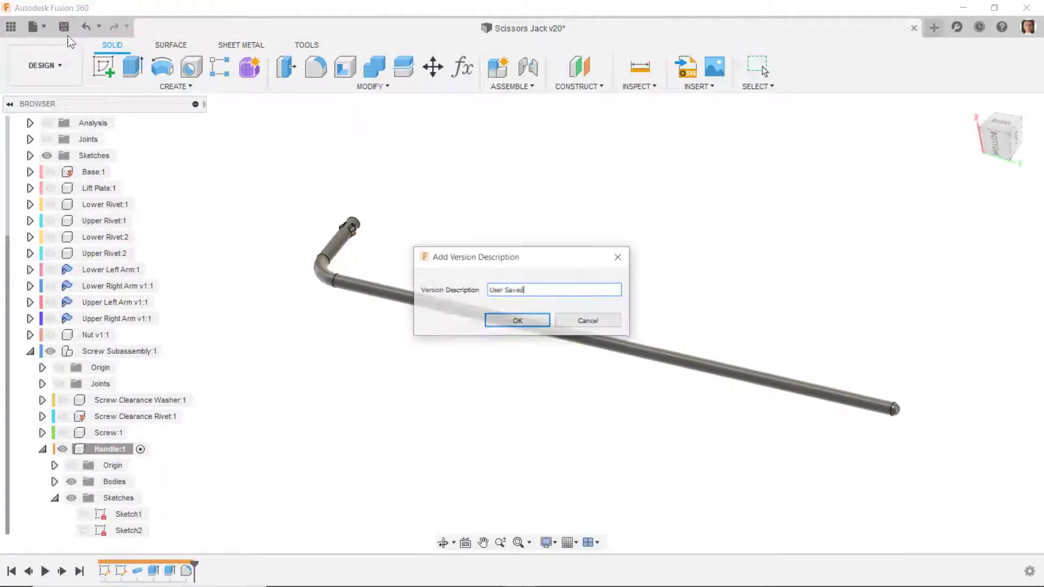
key(Return)
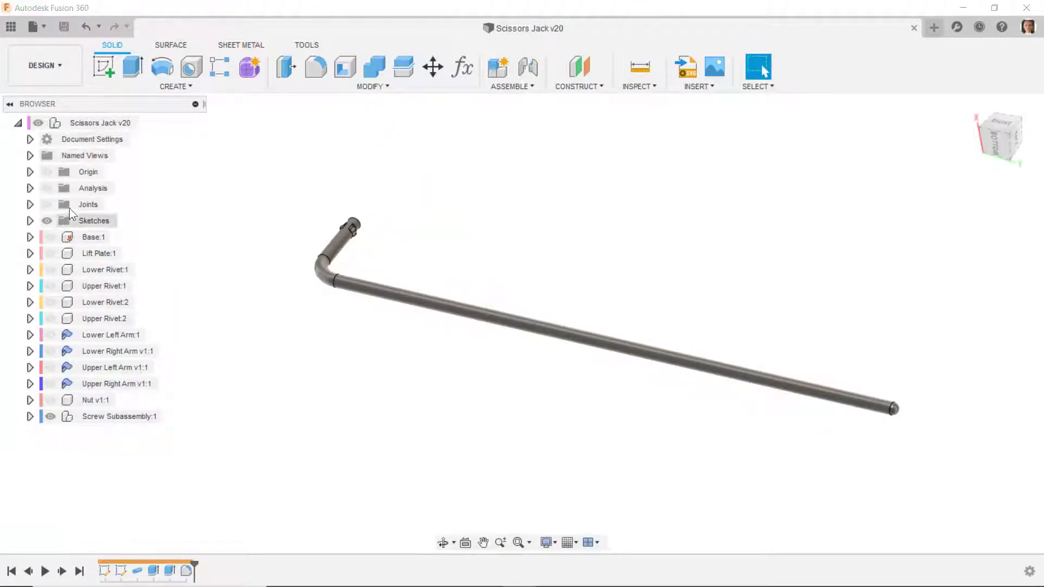
Unisolate all components of the scissors jack and move the handle clear of the base.
right_click(96, 124)
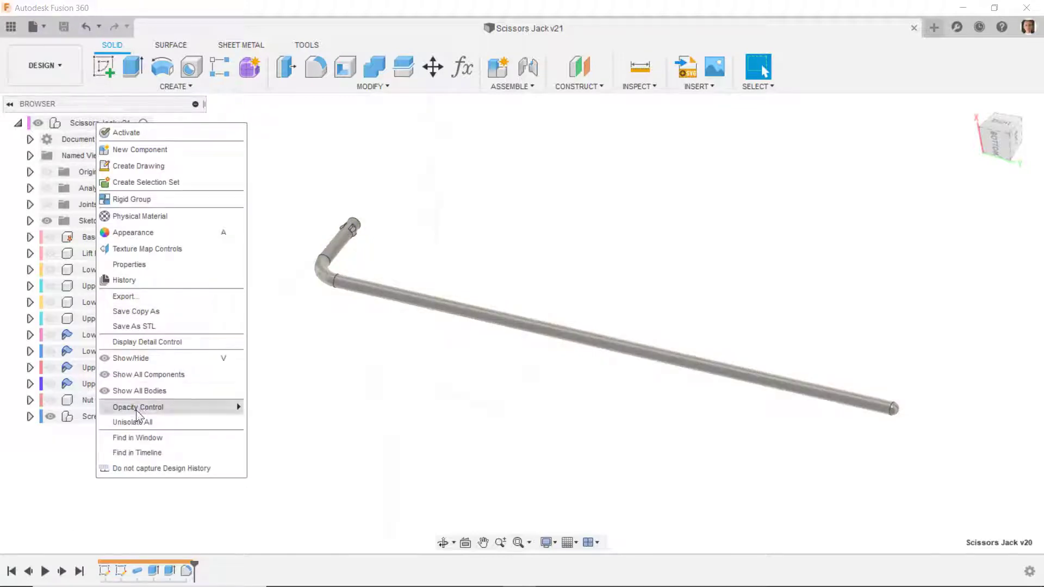
click(212, 422)
shift+middle_drag(271, 416, 295, 384)
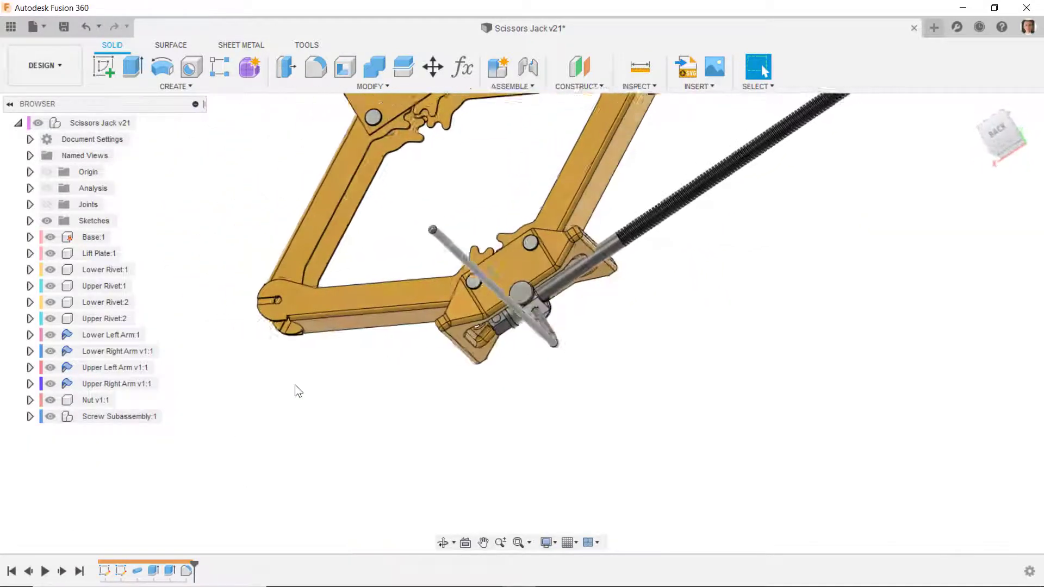
shift+middle_drag(390, 417, 384, 322)
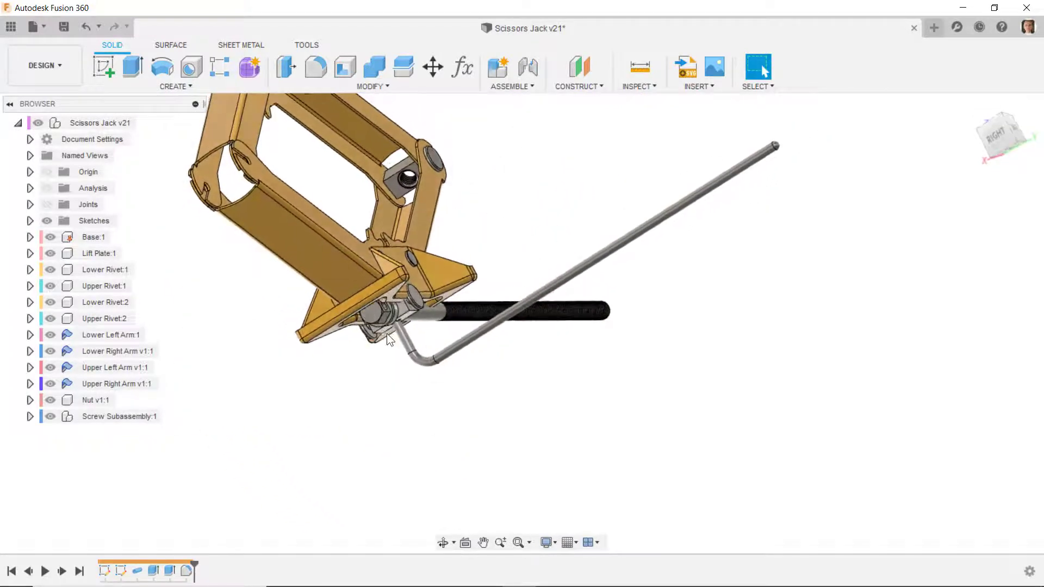
drag(377, 317, 498, 418)
shift+middle_drag(396, 361, 626, 259)
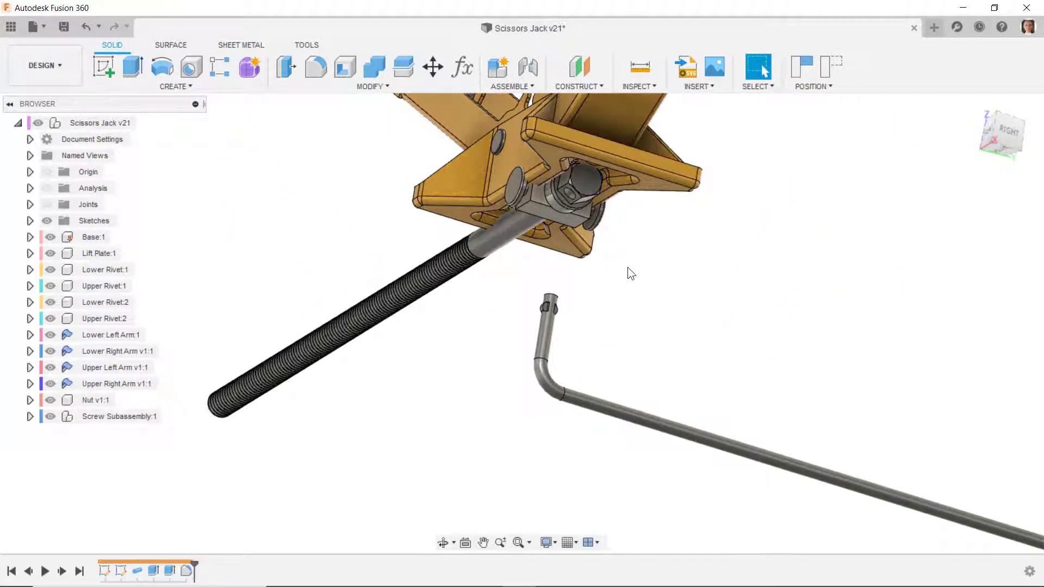
Joint the handle's short shank to the cross hole in the screw's head with zero angle and offsets.
key(j)
click(553, 335)
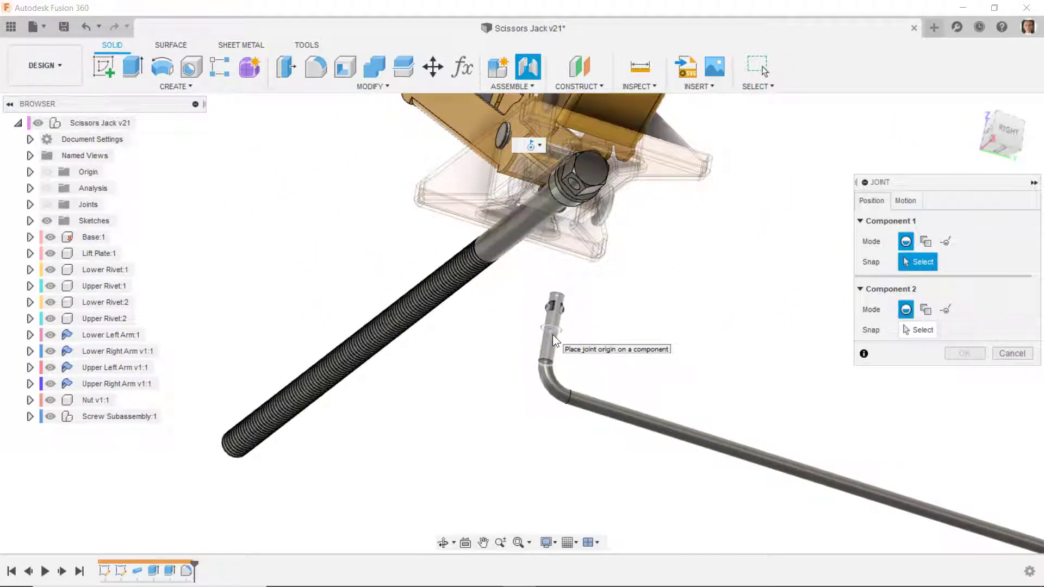
scroll(616, 198, up, 5)
shift+middle_drag(618, 197, 703, 283)
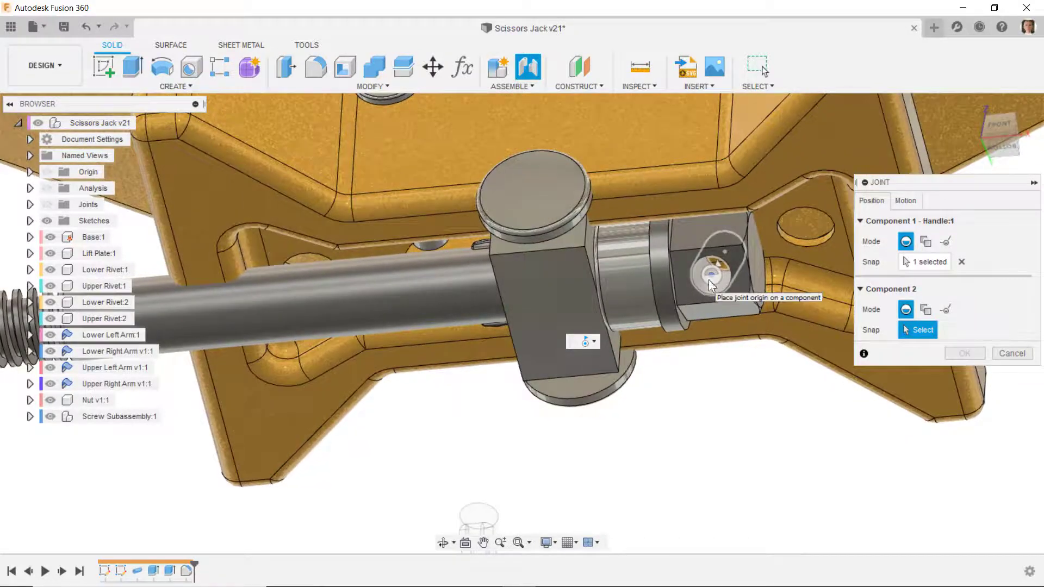
click(710, 279)
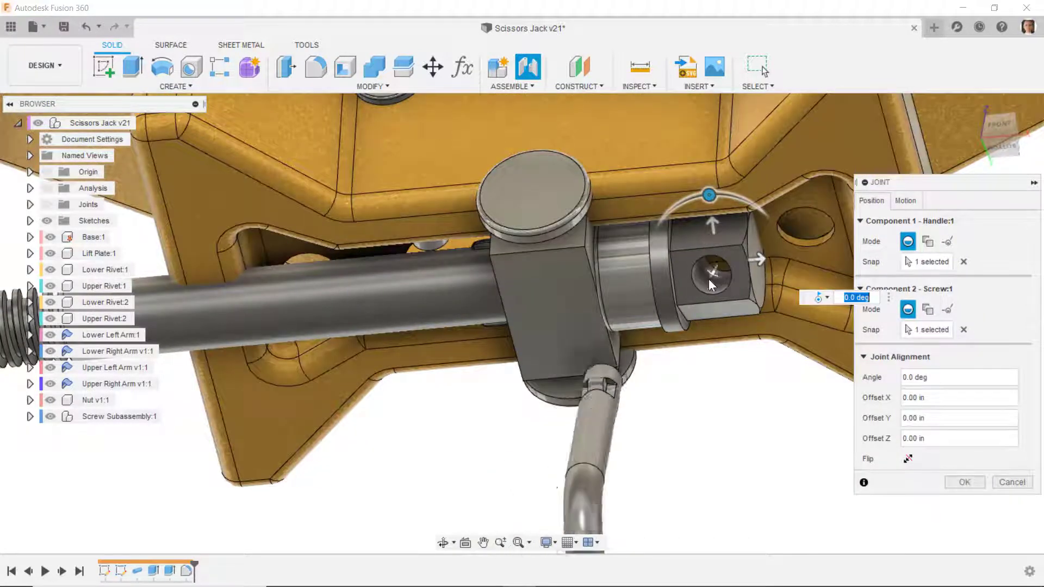
click(949, 482)
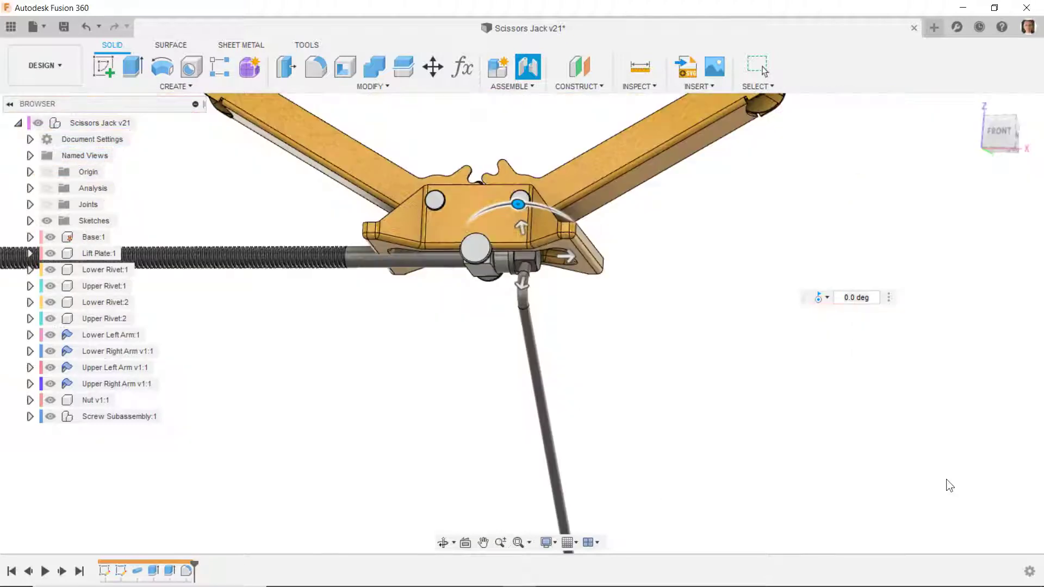
Collapse the Handle component's Sketches folder in the browser.
shift+middle_drag(828, 445, 520, 368)
scroll(520, 369, up, 3)
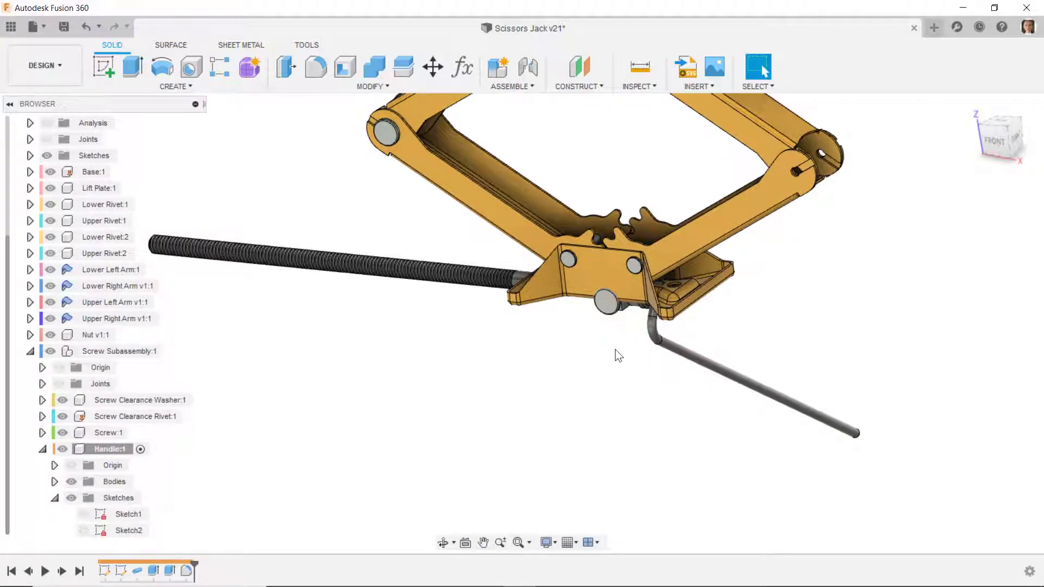
click(55, 498)
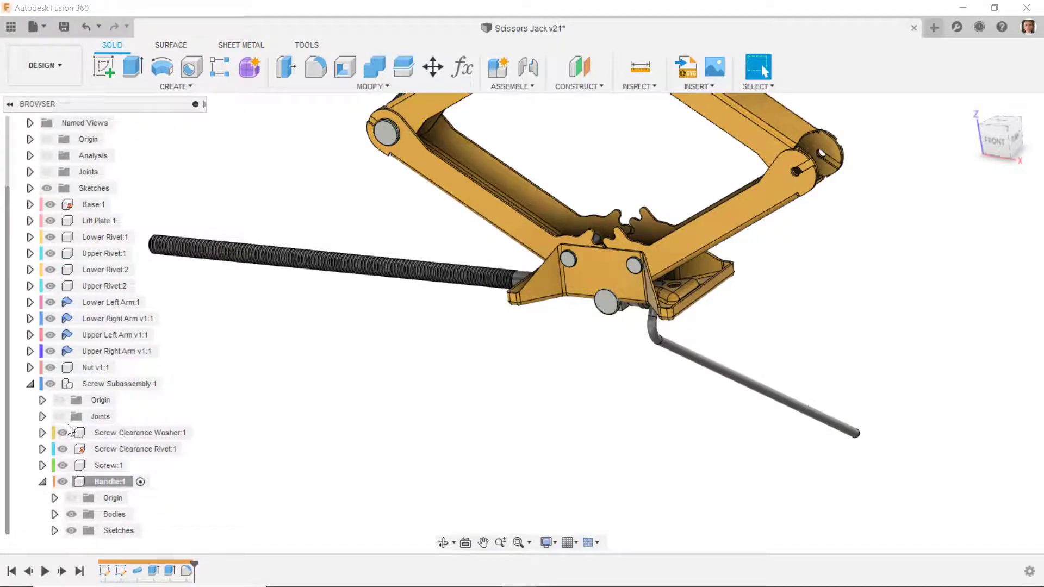
Unground the Screw Clearance Rivet and move the screw subassembly beside the slotted end of the lower right arm.
right_click(93, 448)
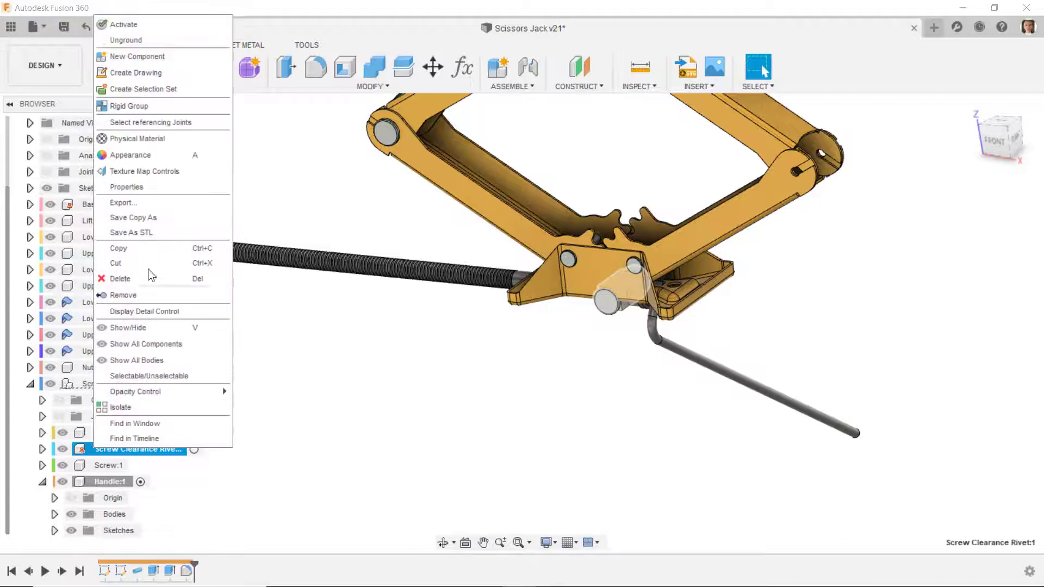
click(126, 41)
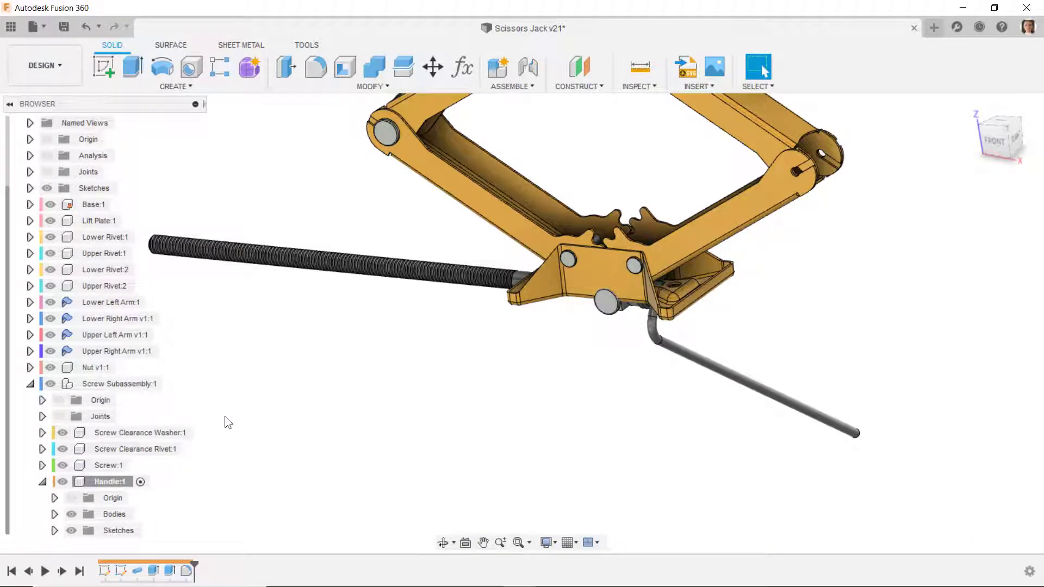
drag(608, 308, 837, 188)
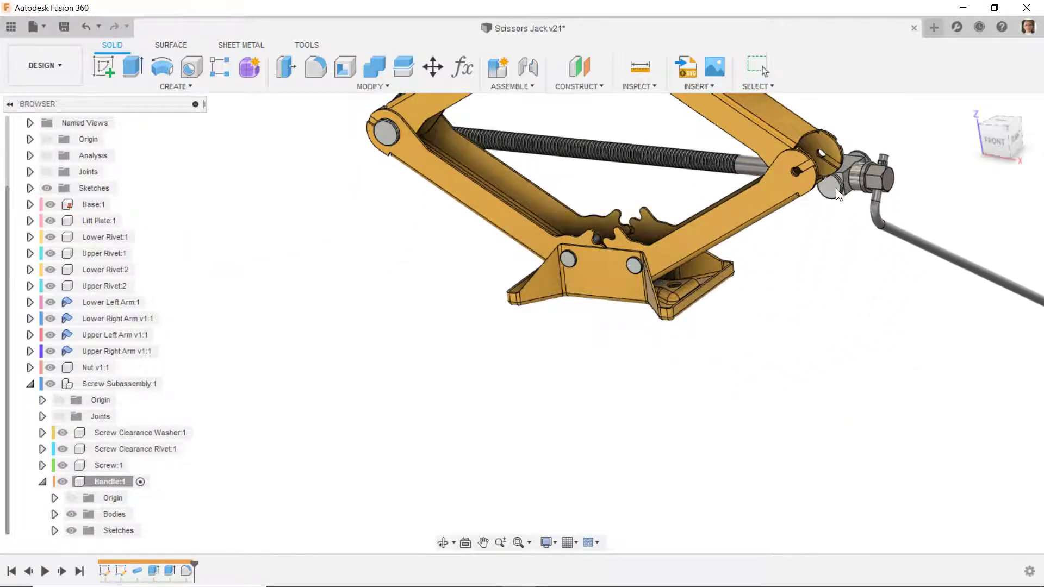
middle_drag(837, 188, 800, 326)
scroll(722, 436, up, 3)
scroll(725, 443, up, 5)
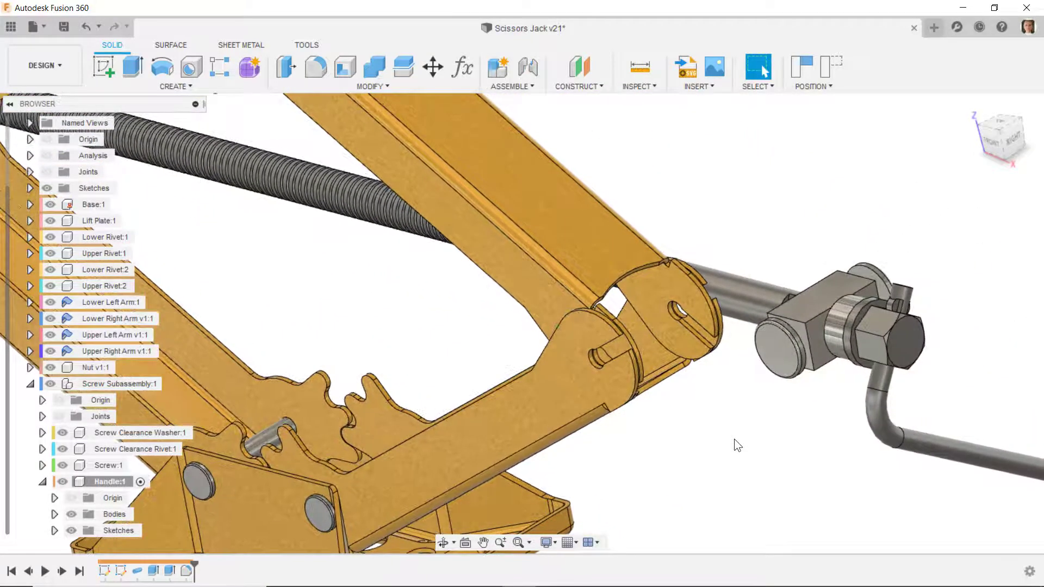
Start a joint with its first origin centred between two opposite faces of the Screw Clearance Rivet.
key(j)
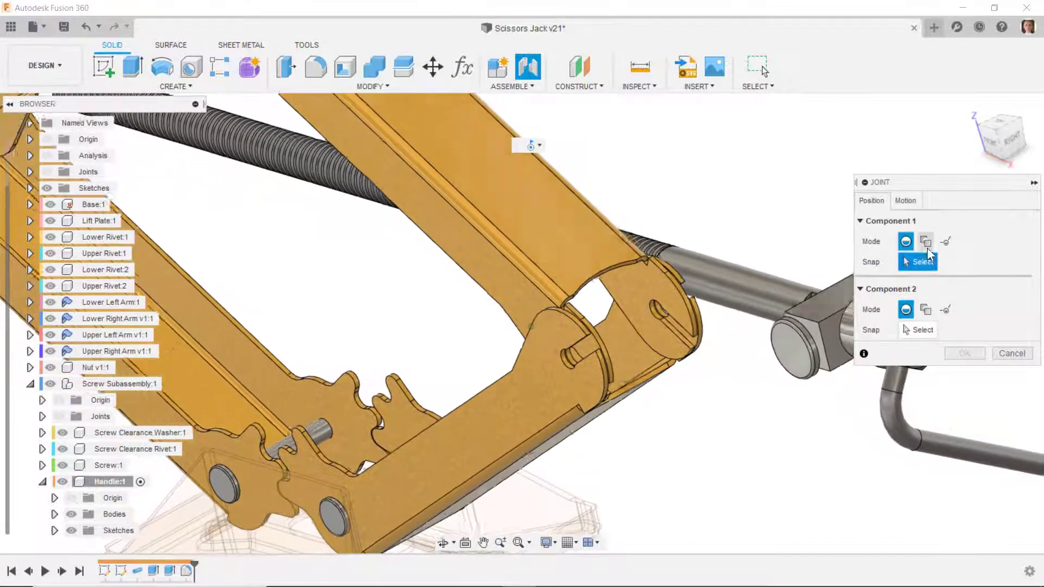
click(925, 242)
scroll(701, 334, up, 5)
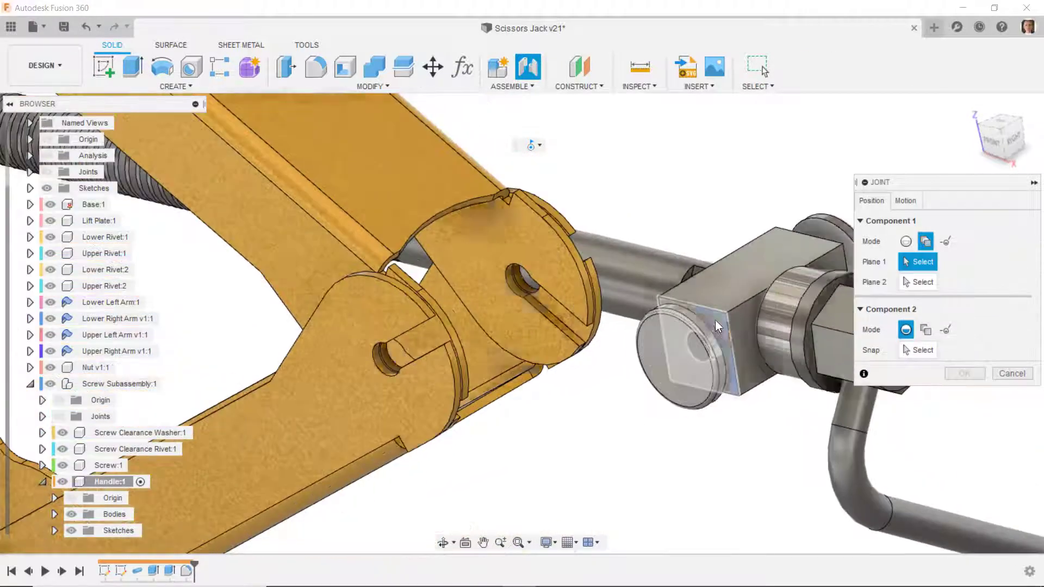
click(716, 321)
shift+middle_drag(789, 290, 716, 303)
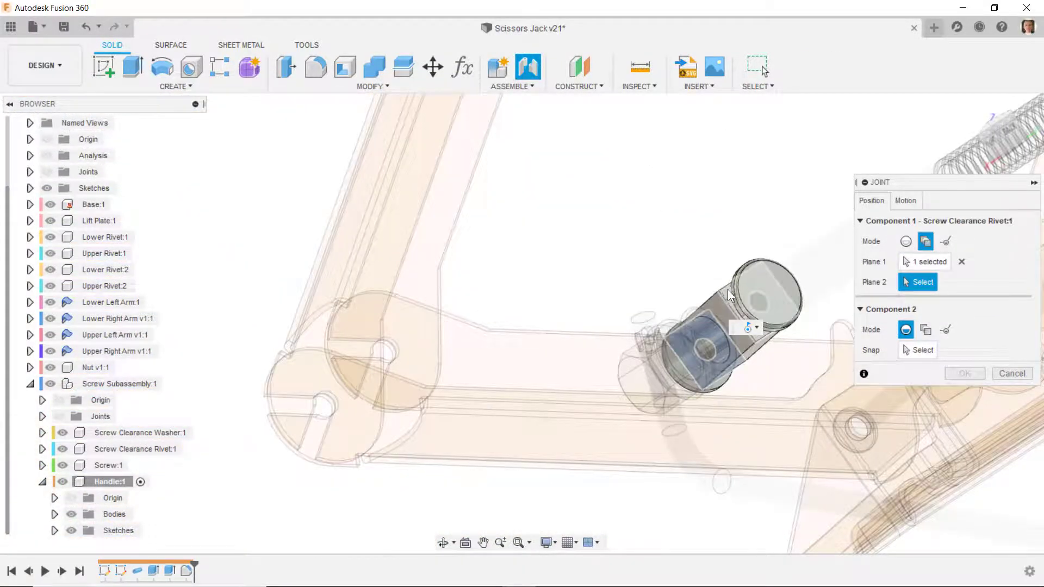
click(728, 290)
shift+middle_drag(870, 294, 710, 355)
click(710, 355)
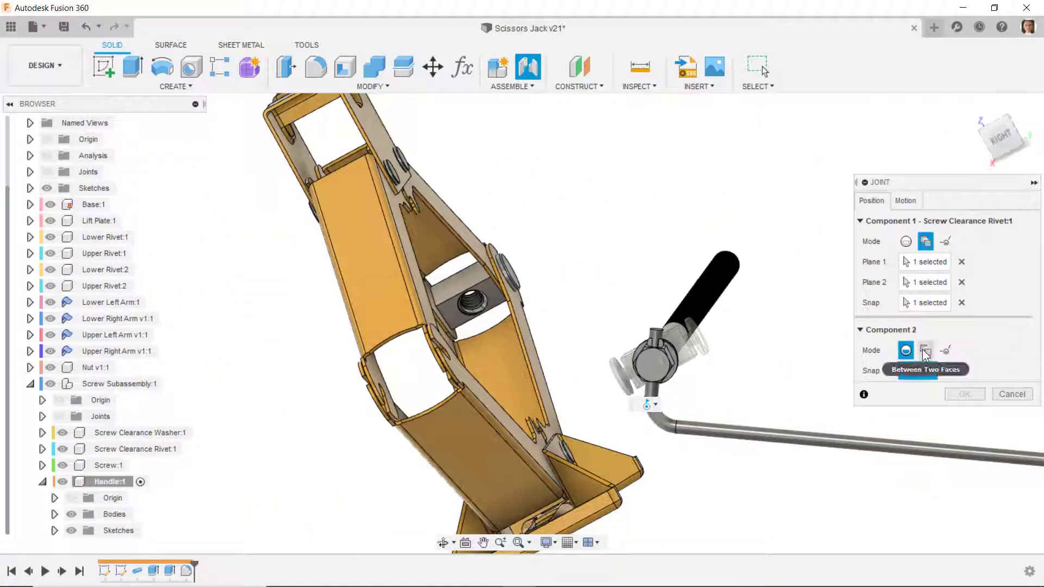
Place the second joint origin between the Lower Right Arm's two side faces at its slot's round end, with zero angle, and complete the joint.
click(925, 350)
shift+middle_drag(532, 329, 383, 397)
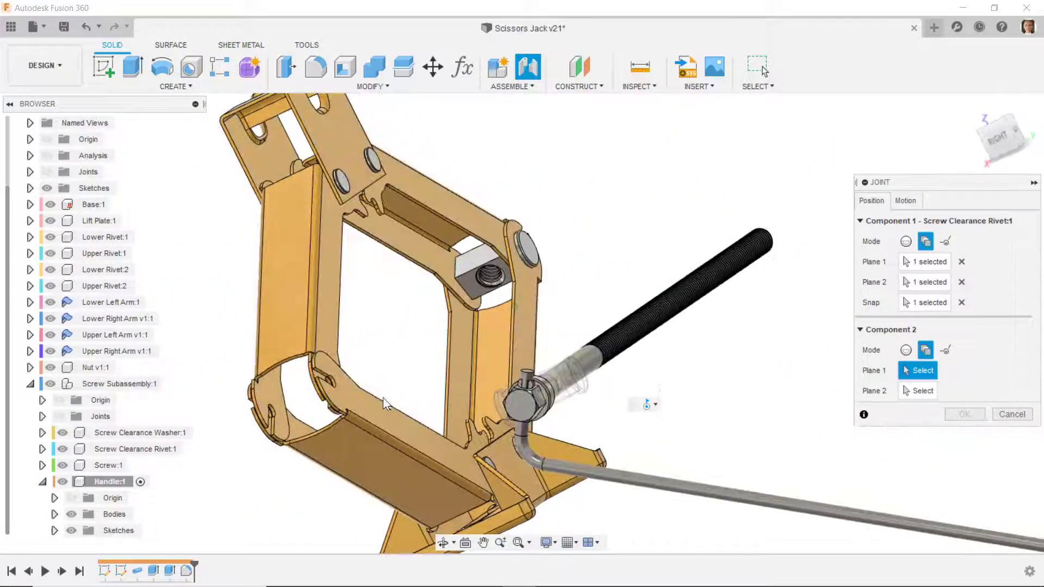
click(373, 405)
shift+middle_drag(551, 354, 657, 404)
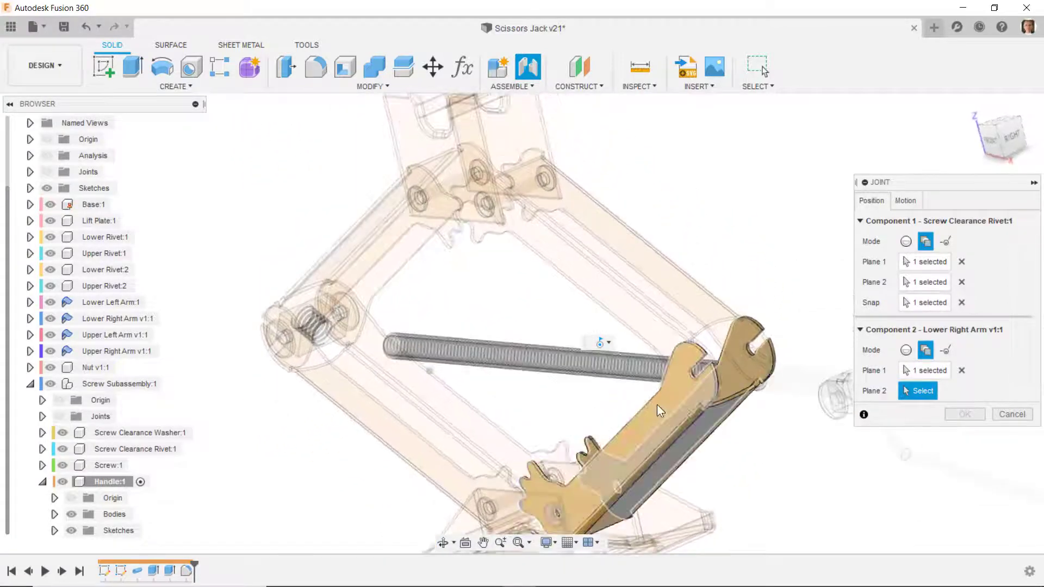
click(657, 404)
scroll(657, 405, up, 10)
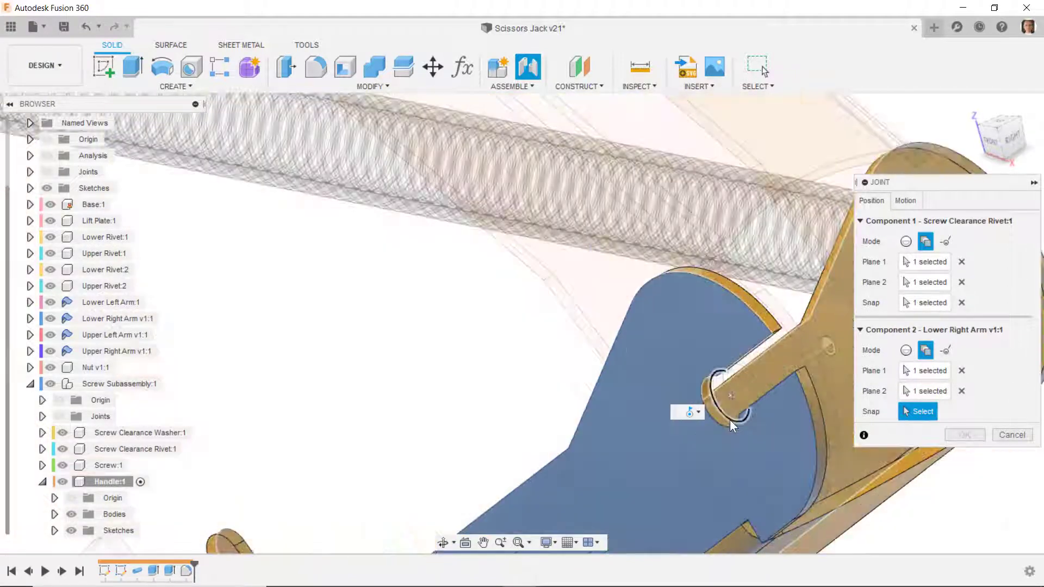
click(726, 412)
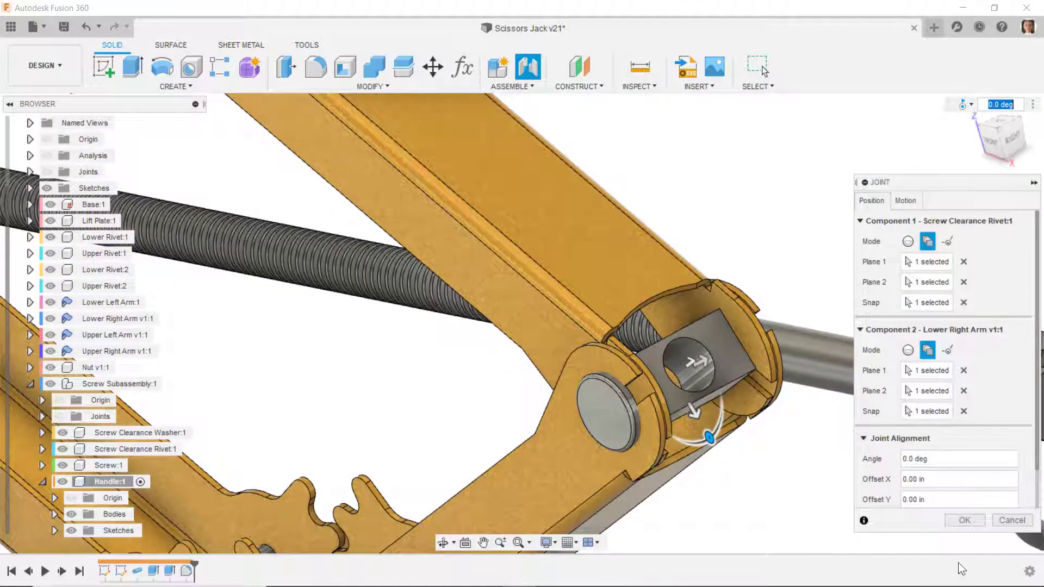
click(956, 521)
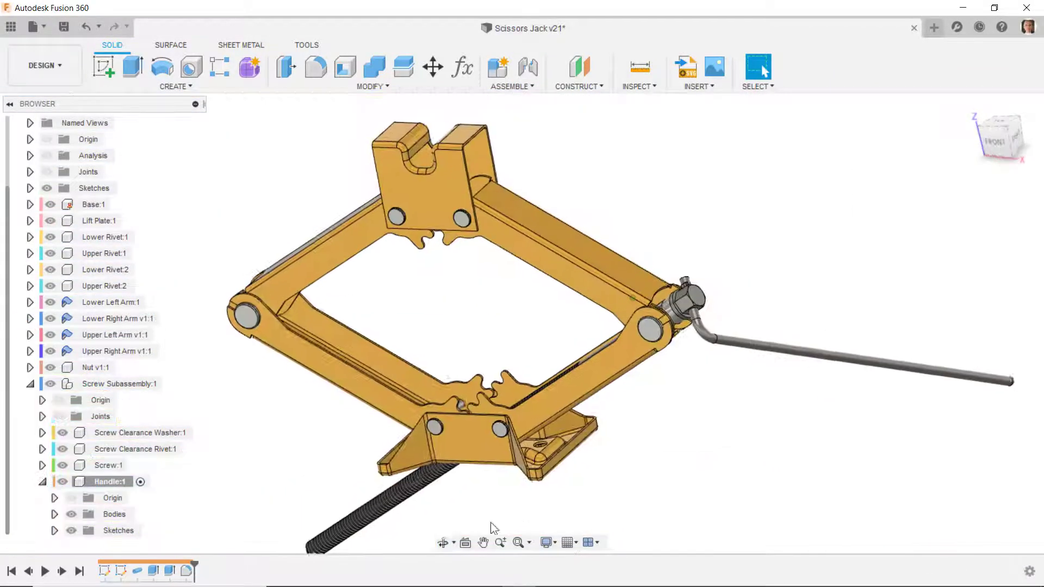
Swing the screw up about its clearance rivet in the front view until it runs nearly horizontally between the arms.
drag(386, 499, 348, 385)
click(995, 142)
scroll(626, 435, down, 3)
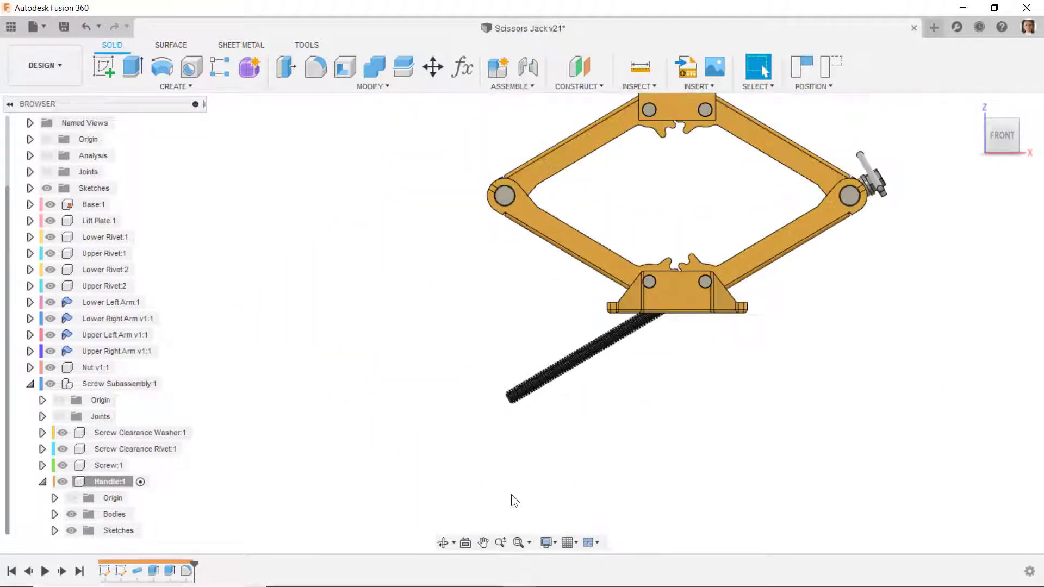
scroll(860, 195, up, 3)
drag(841, 185, 849, 191)
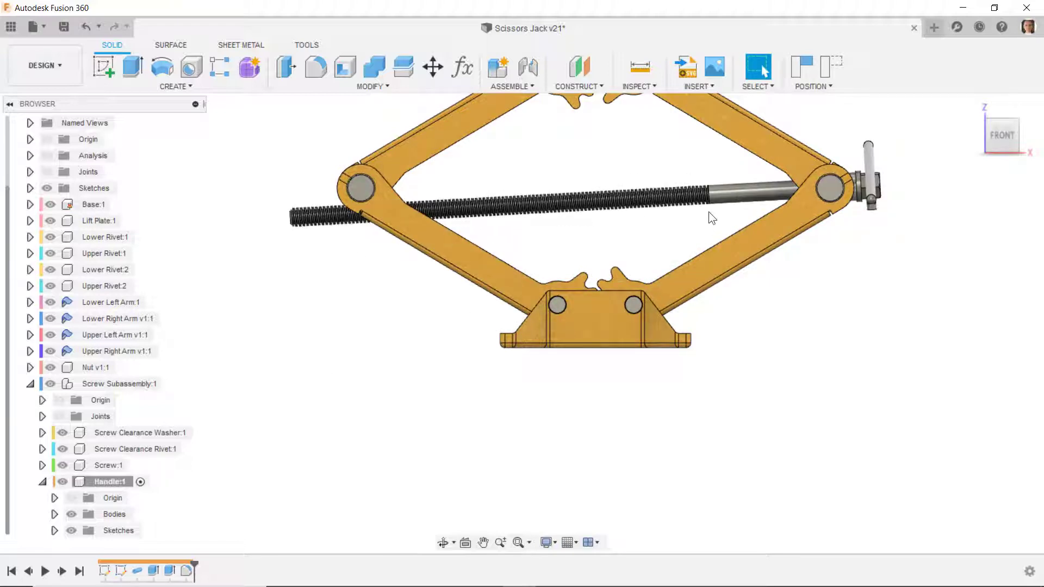
Bring the screw's threaded end closer to the nut's threaded hole.
shift+middle_drag(320, 287, 386, 313)
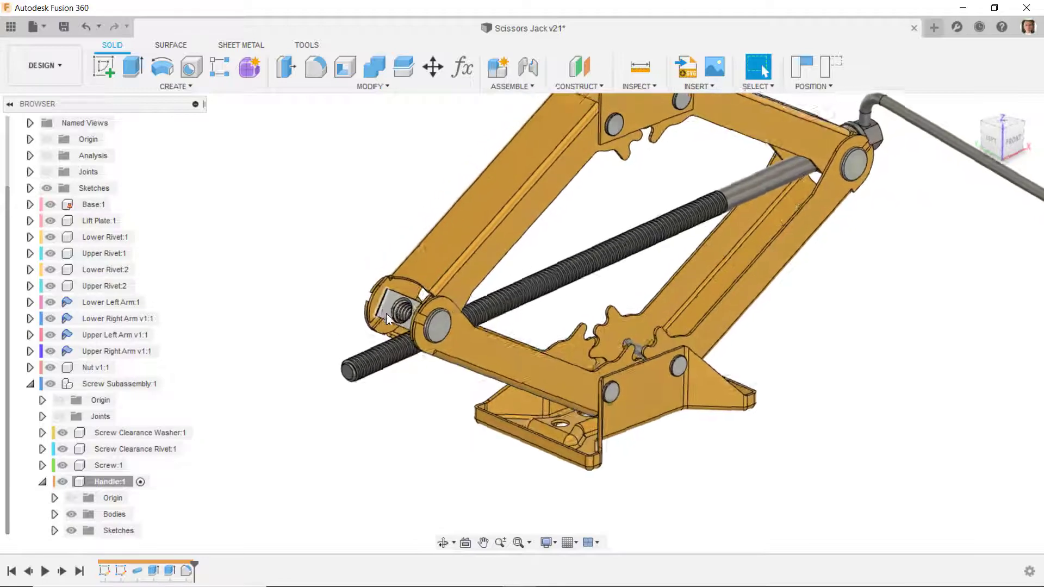
scroll(348, 420, up, 3)
shift+middle_drag(348, 420, 354, 405)
drag(355, 404, 342, 372)
shift+middle_drag(342, 372, 424, 349)
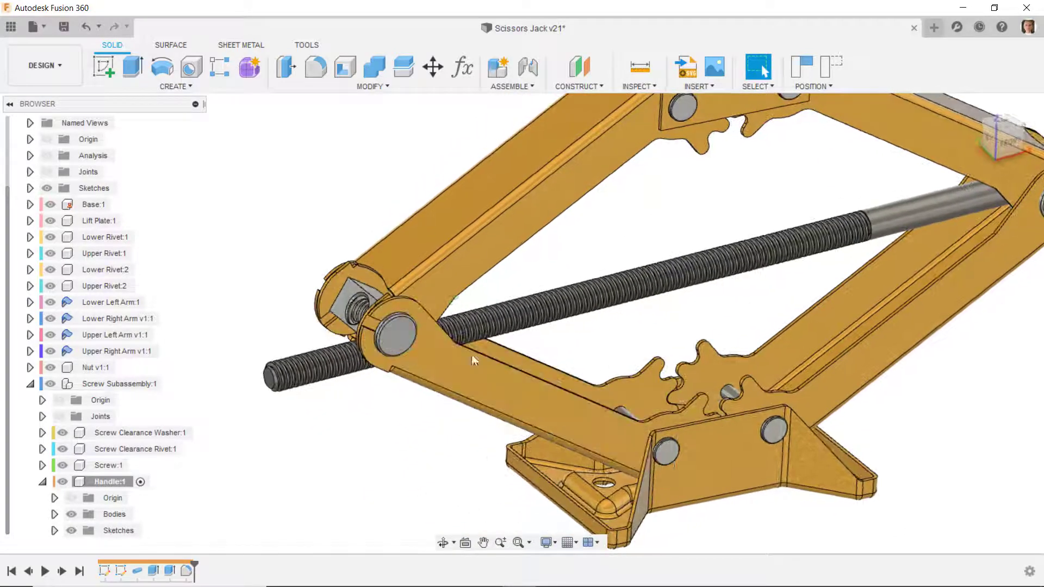
shift+middle_drag(530, 354, 376, 432)
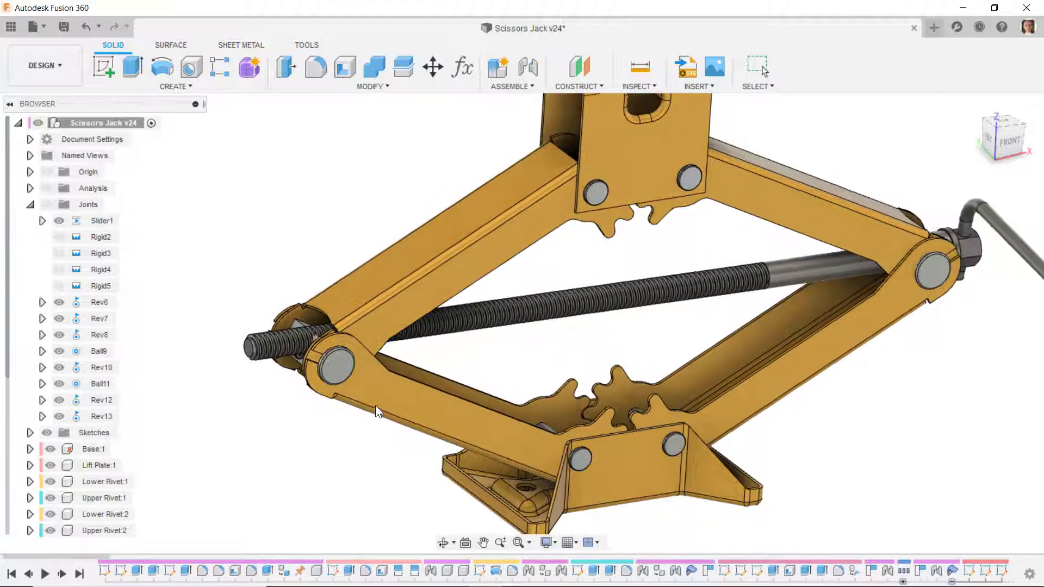
scroll(242, 305, up, 2)
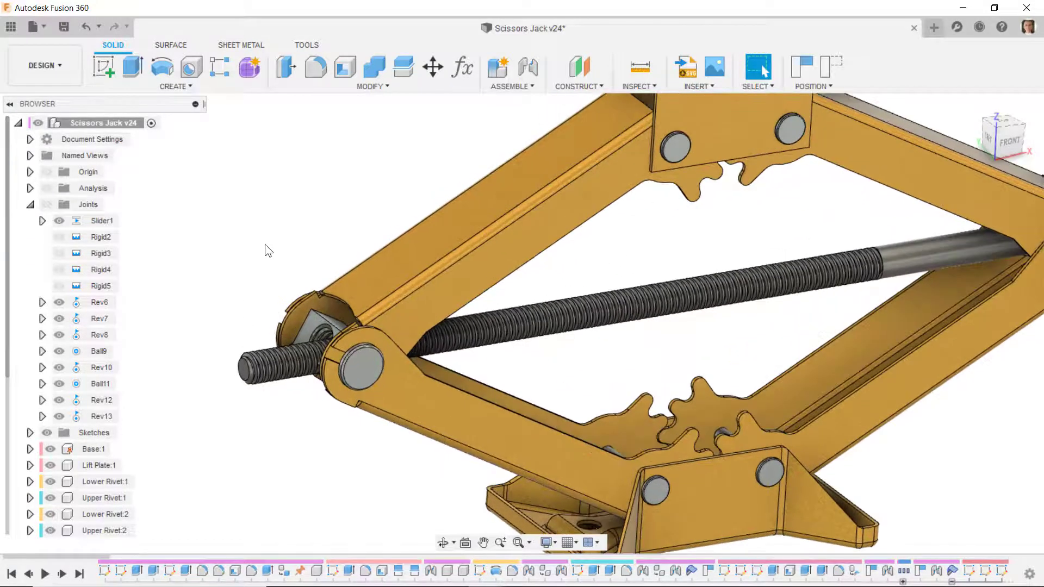
Capture the moved position and create a cylindrical joint from the nut's threaded hole to the screw's threaded end, with a -90° angle and zero offsets.
click(528, 66)
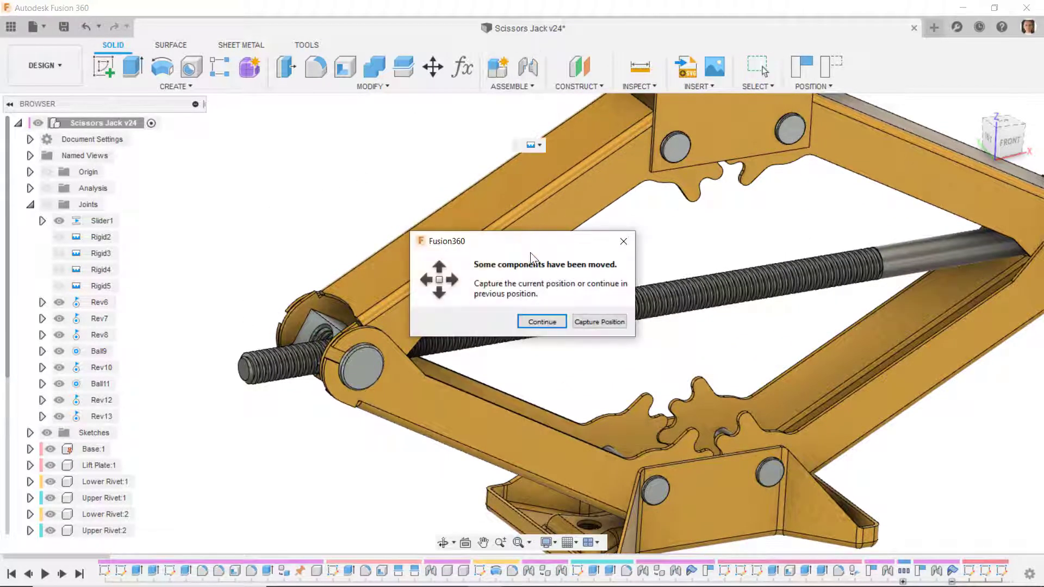
click(592, 326)
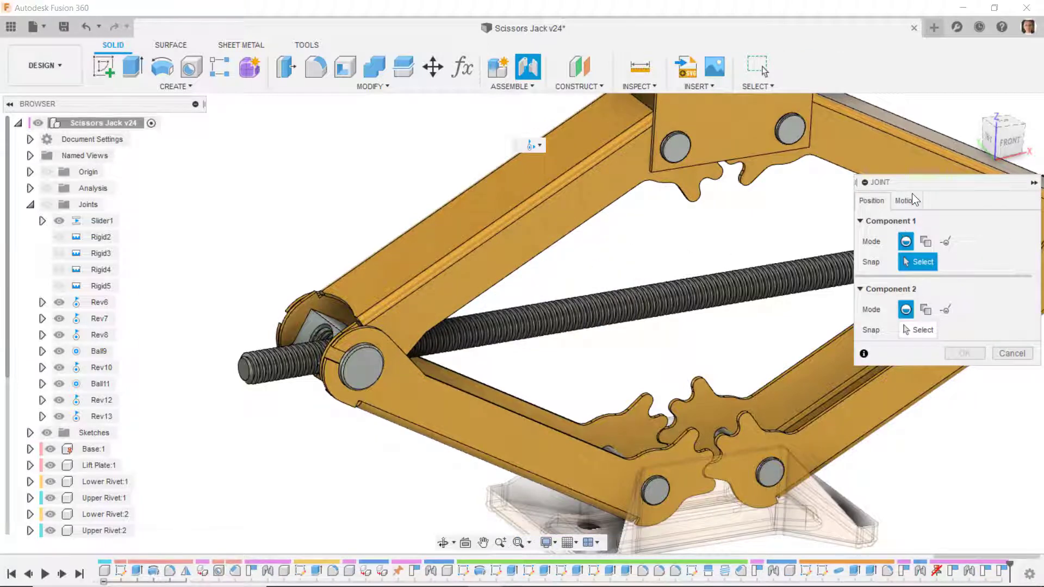
click(912, 204)
click(964, 222)
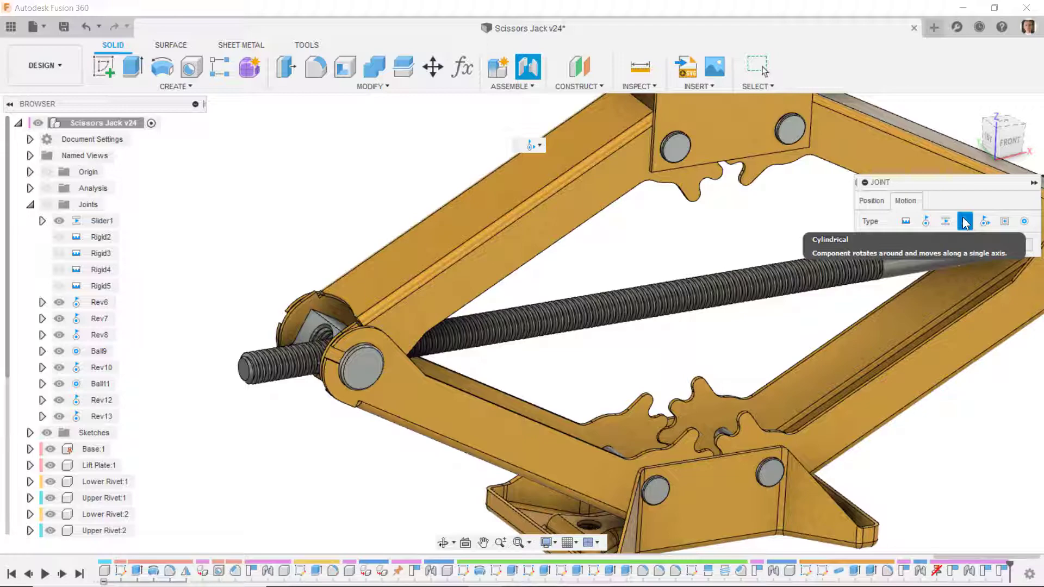
click(862, 207)
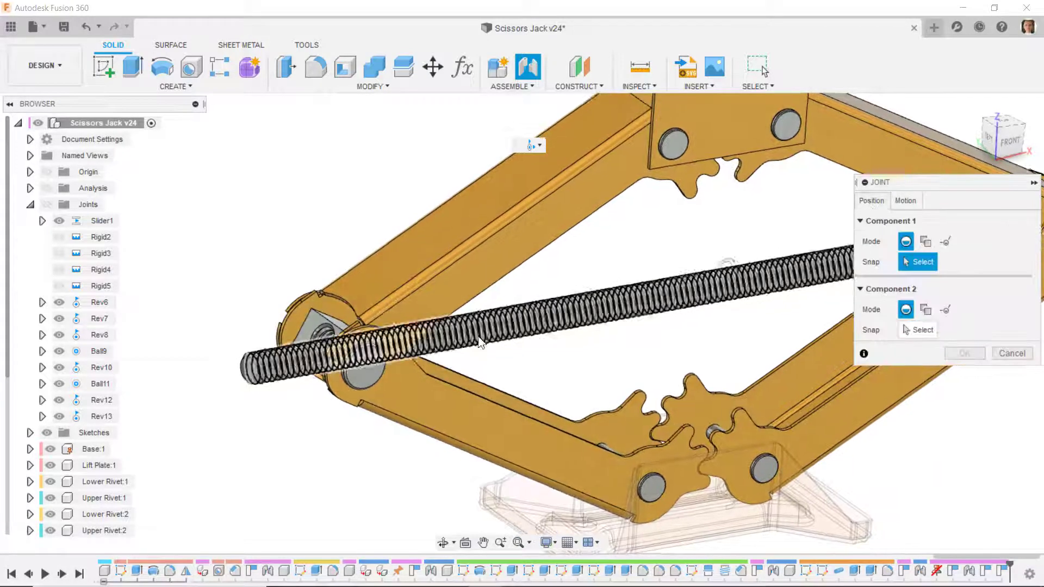
scroll(328, 325, up, 5)
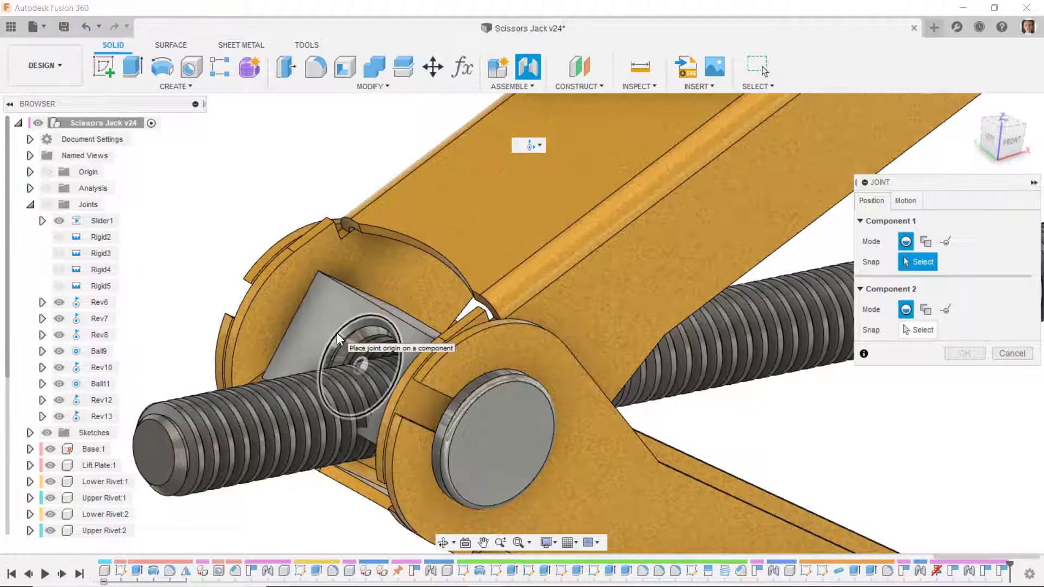
click(337, 333)
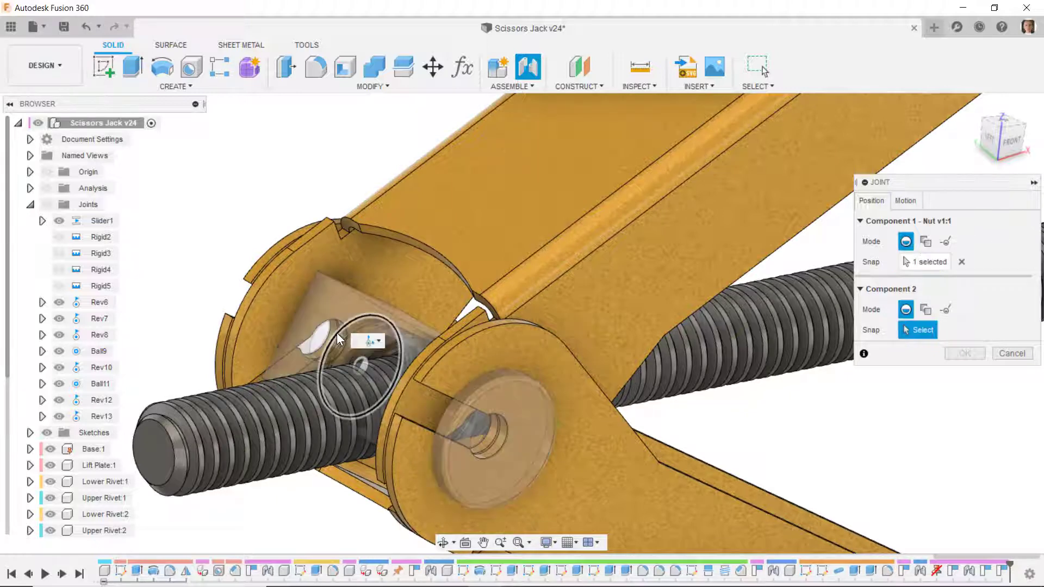
click(172, 468)
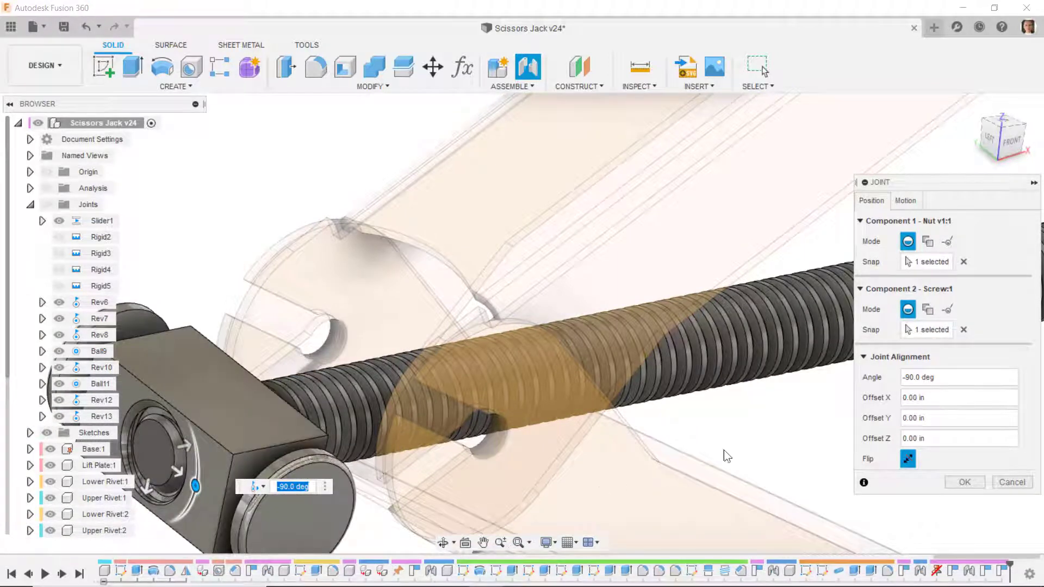
click(974, 479)
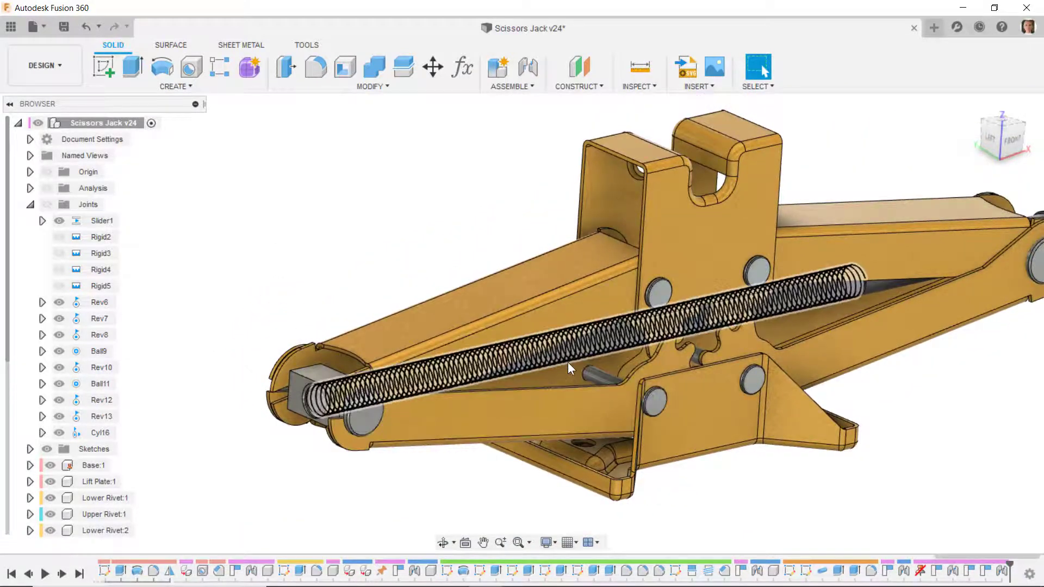
Slide the screw through the nut to test the joint and show the Section1 analysis at their threads.
drag(568, 362, 284, 415)
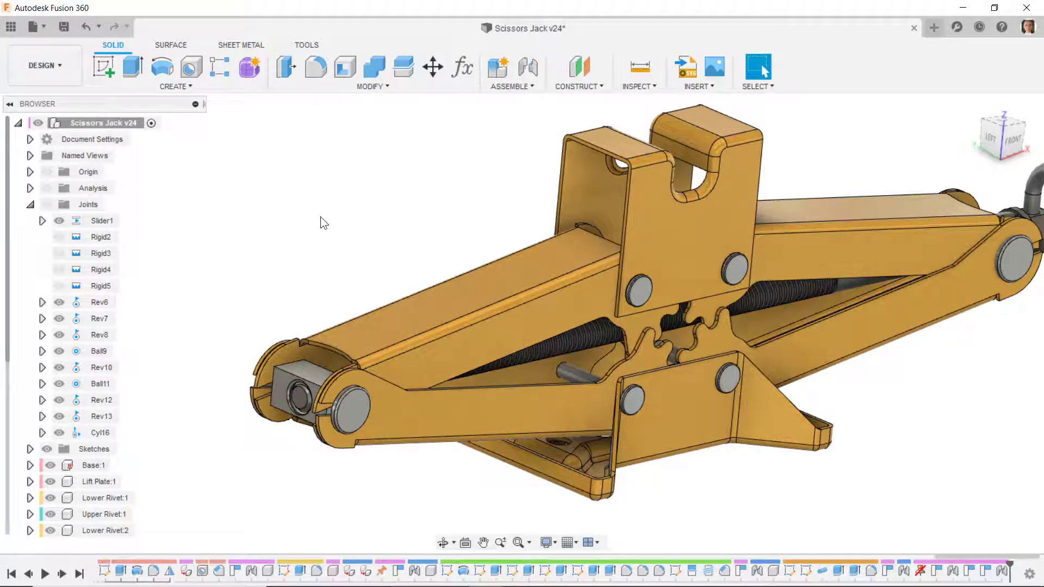
click(31, 188)
click(48, 188)
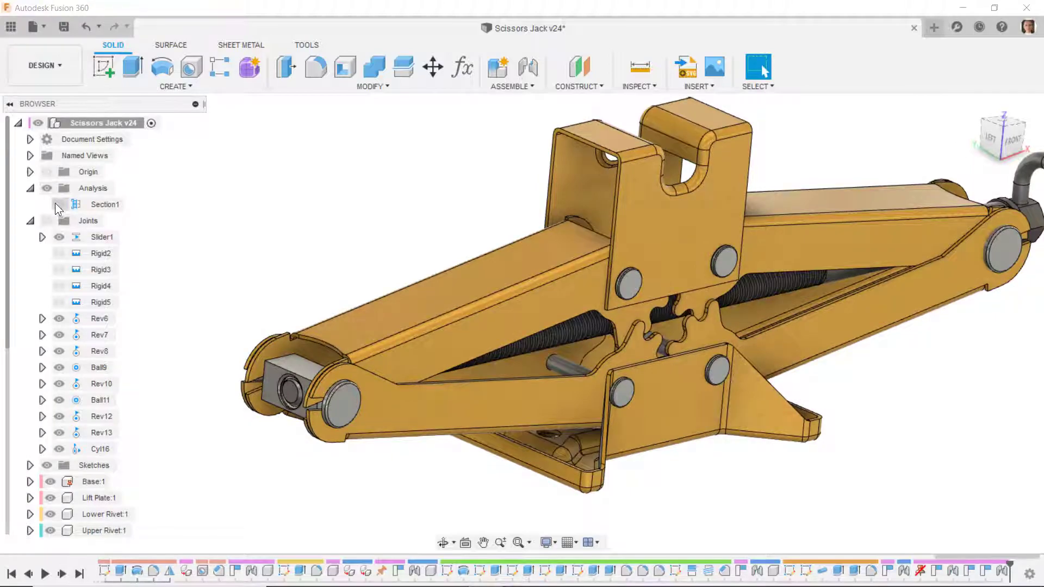
scroll(298, 391, up, 10)
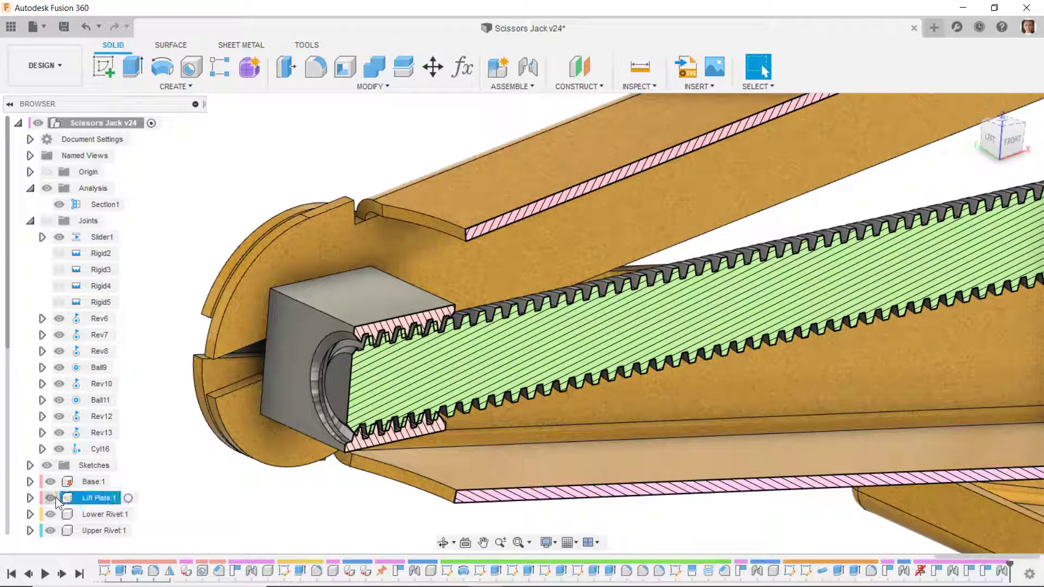
Ground the Lower Left Arm component.
scroll(54, 486, down, 3)
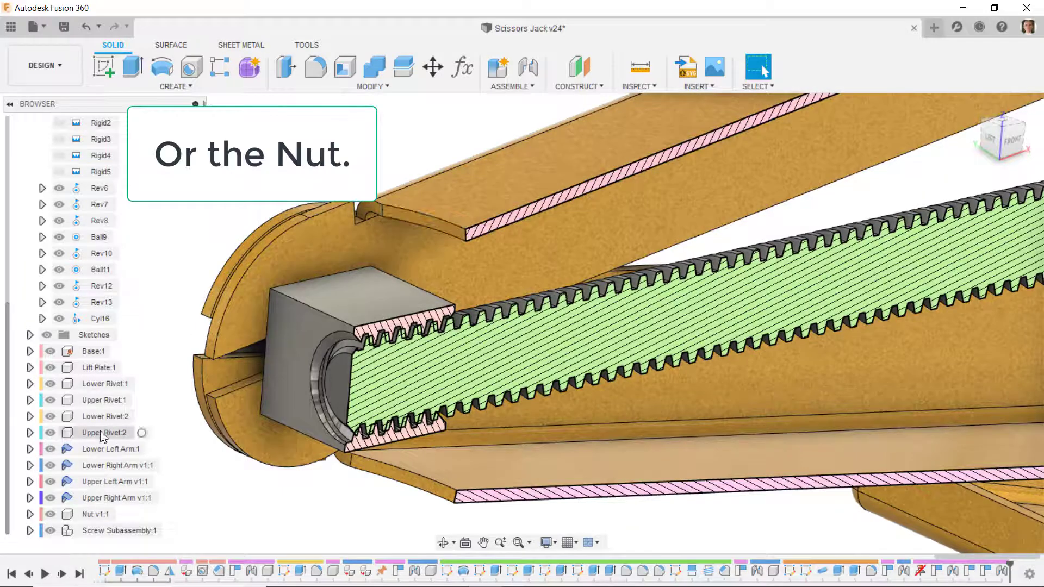
right_click(90, 451)
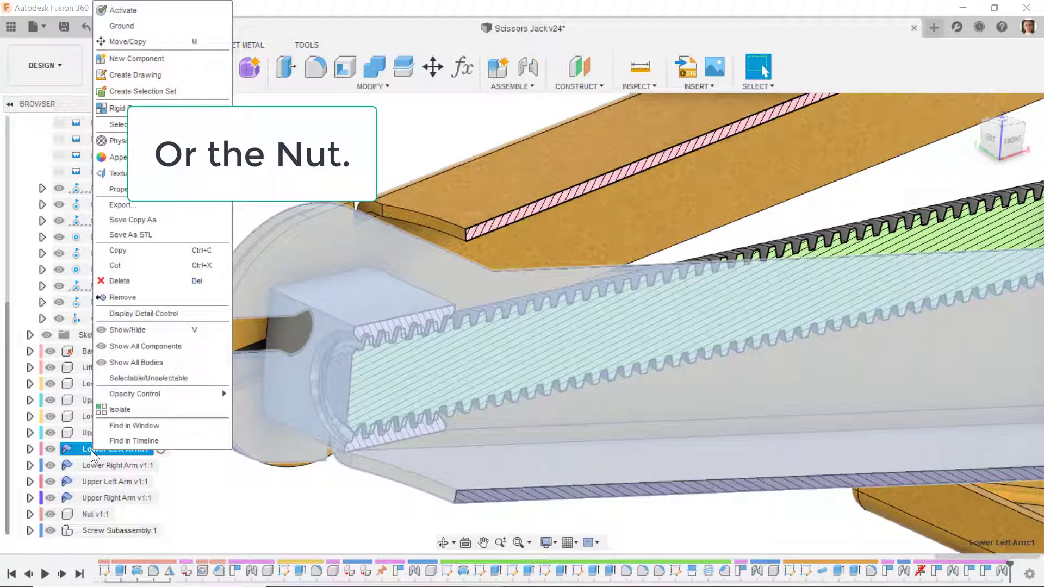
click(106, 23)
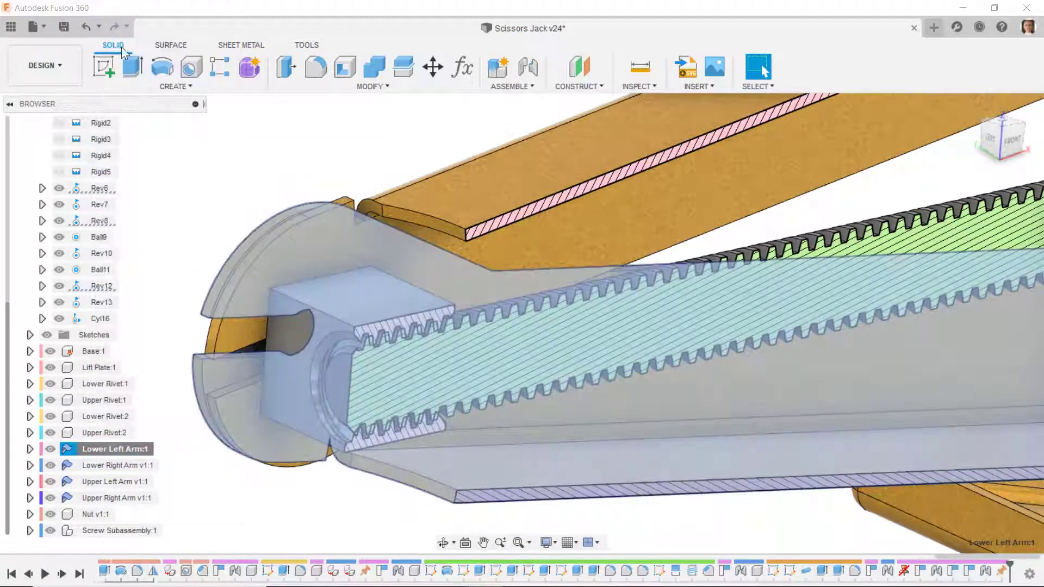
click(283, 107)
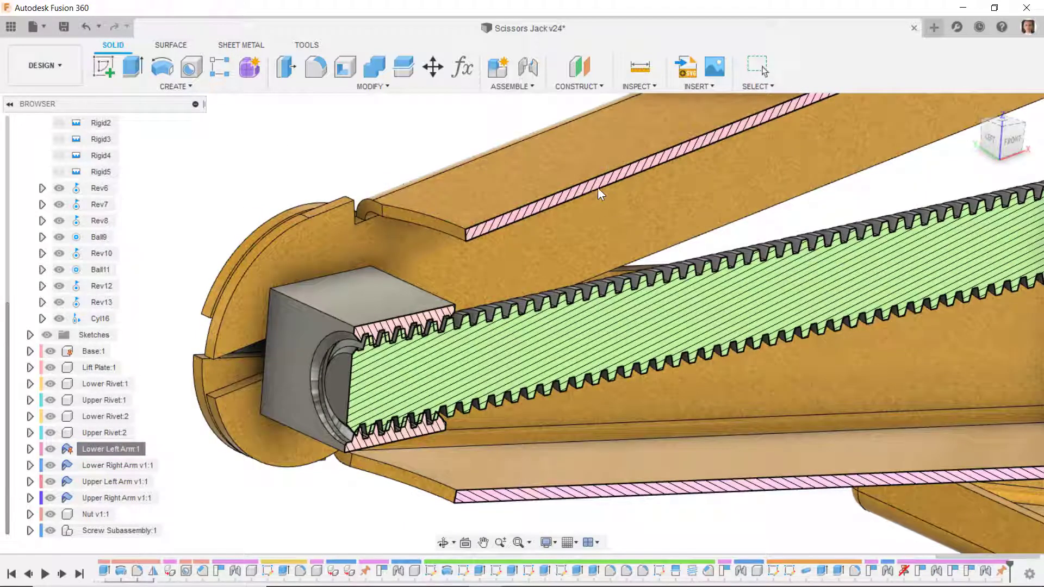
scroll(598, 187, down, 8)
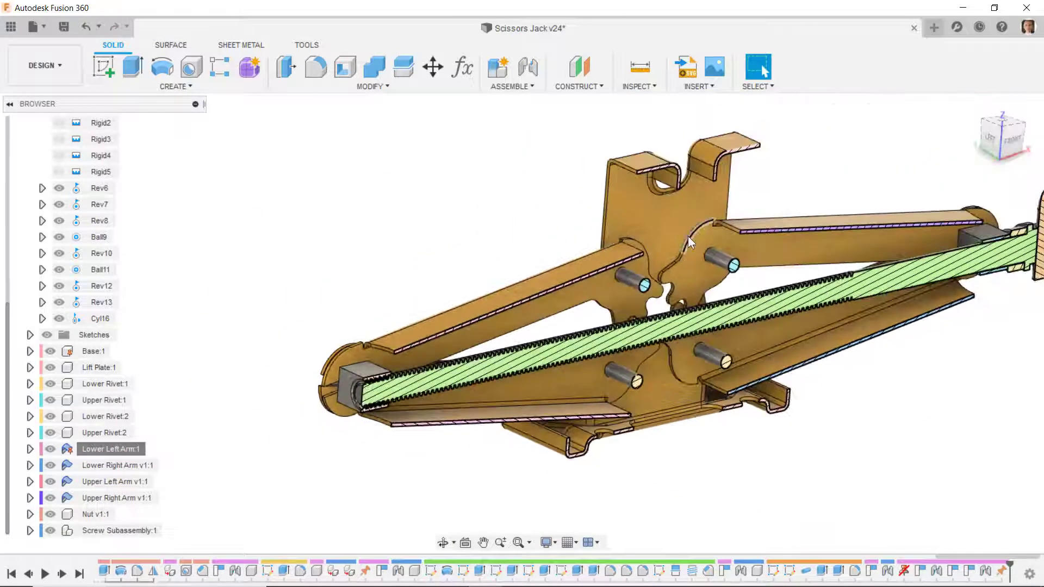
Slide the screw until its threads mesh with the nut's threads in the section view, and remove the ground from the Lower Left Arm.
scroll(373, 442, up, 10)
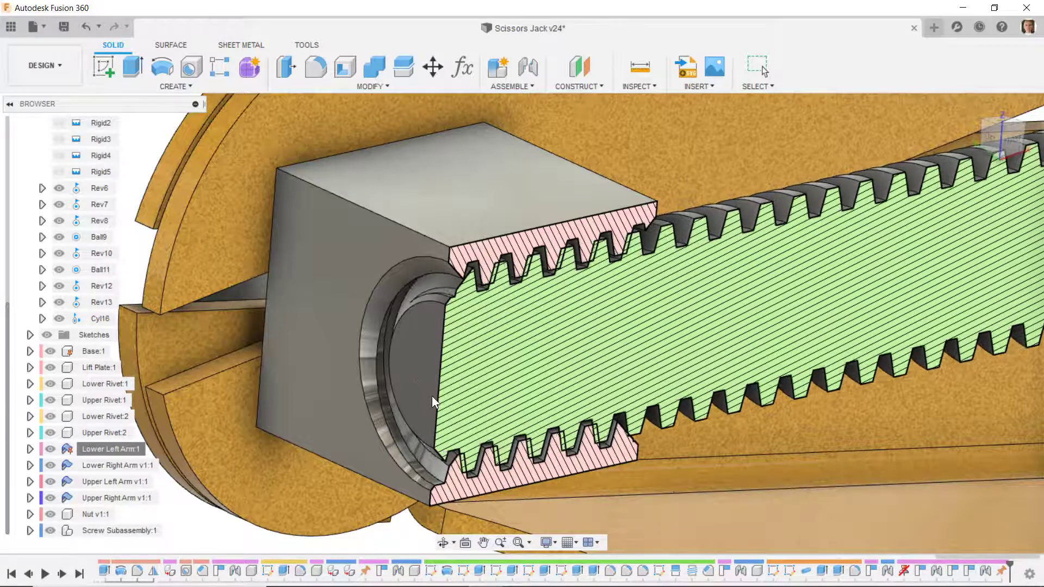
drag(447, 430, 460, 432)
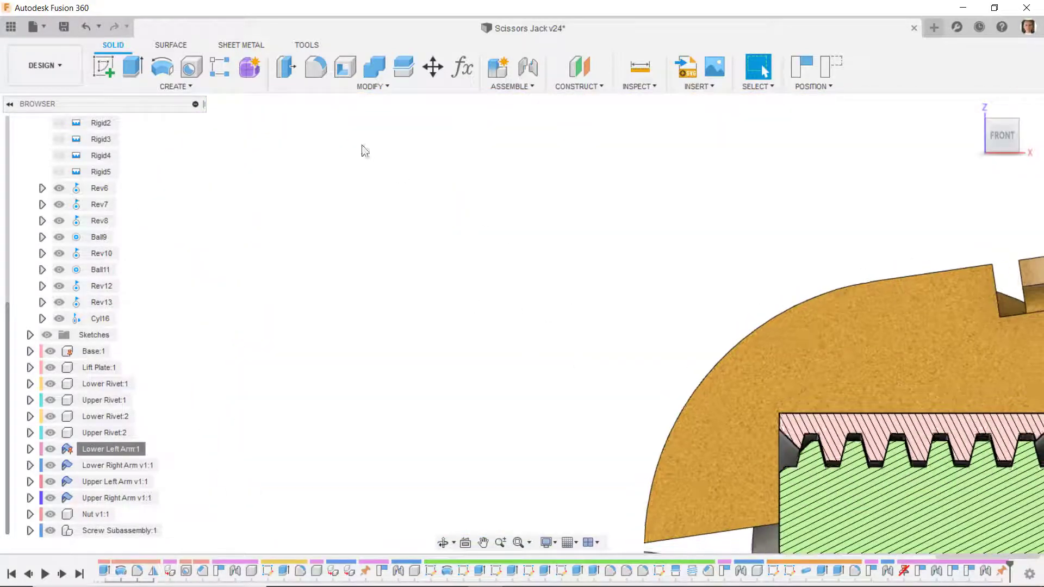
scroll(303, 168, down, 3)
scroll(615, 255, up, 10)
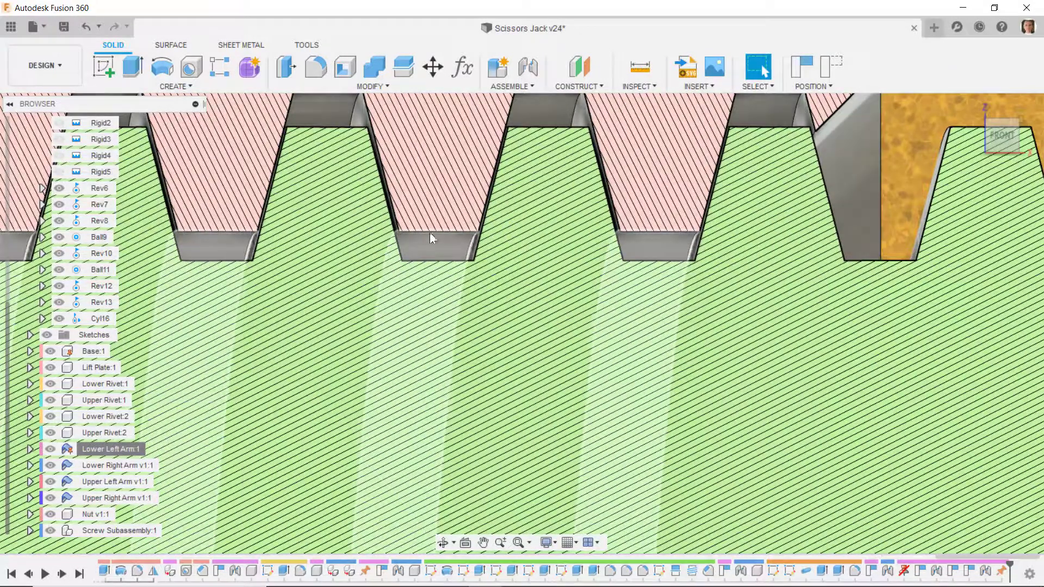
scroll(251, 193, down, 8)
shift+middle_drag(248, 189, 460, 430)
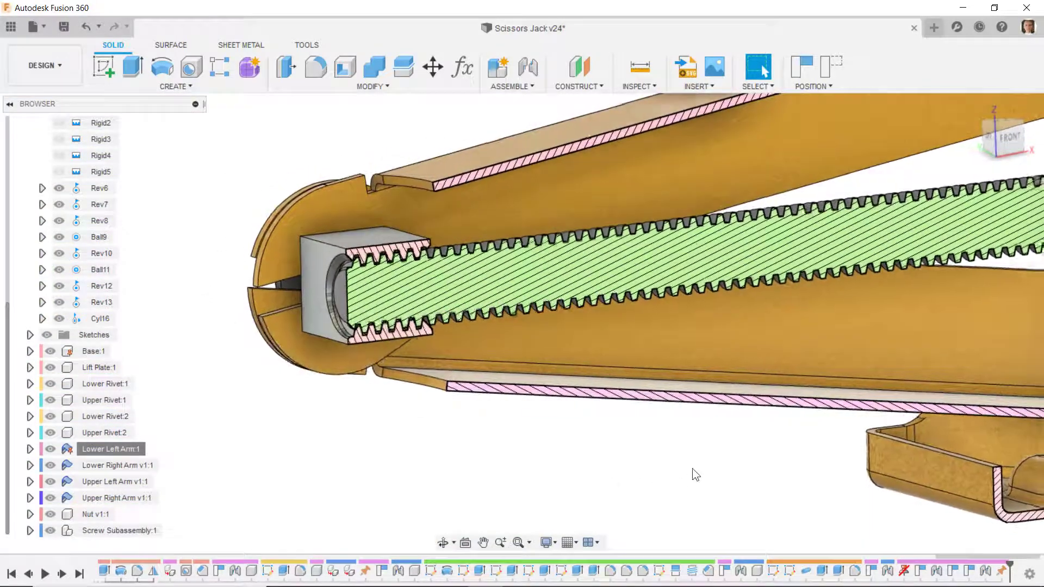
right_click(1002, 573)
click(951, 498)
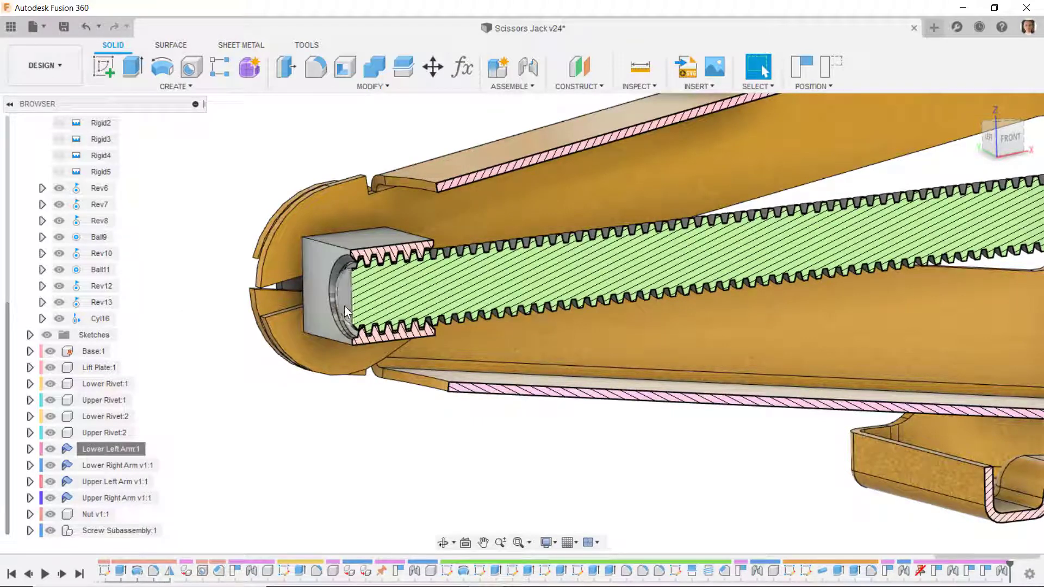
Limit the slide motion of the Cyl16 joint to a minimum of 0 in and a maximum of 10 in, with a rest position of 0 in.
click(41, 319)
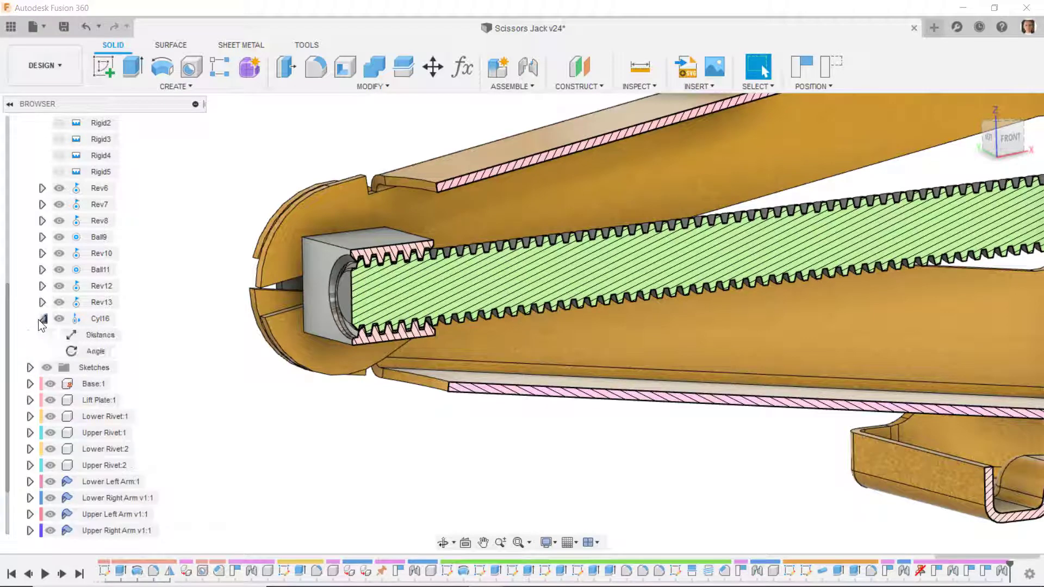
right_click(89, 320)
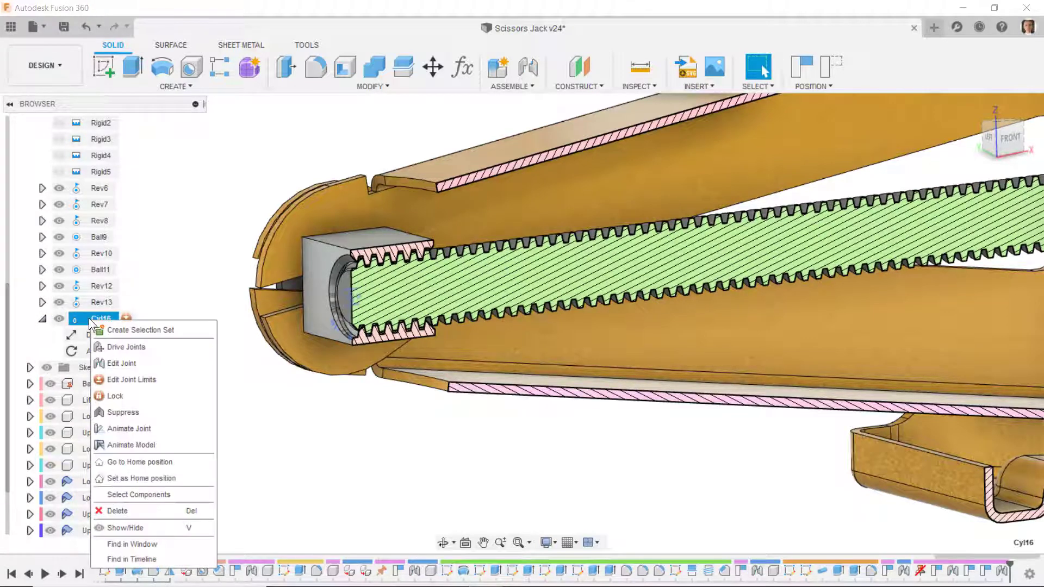
click(140, 380)
click(869, 180)
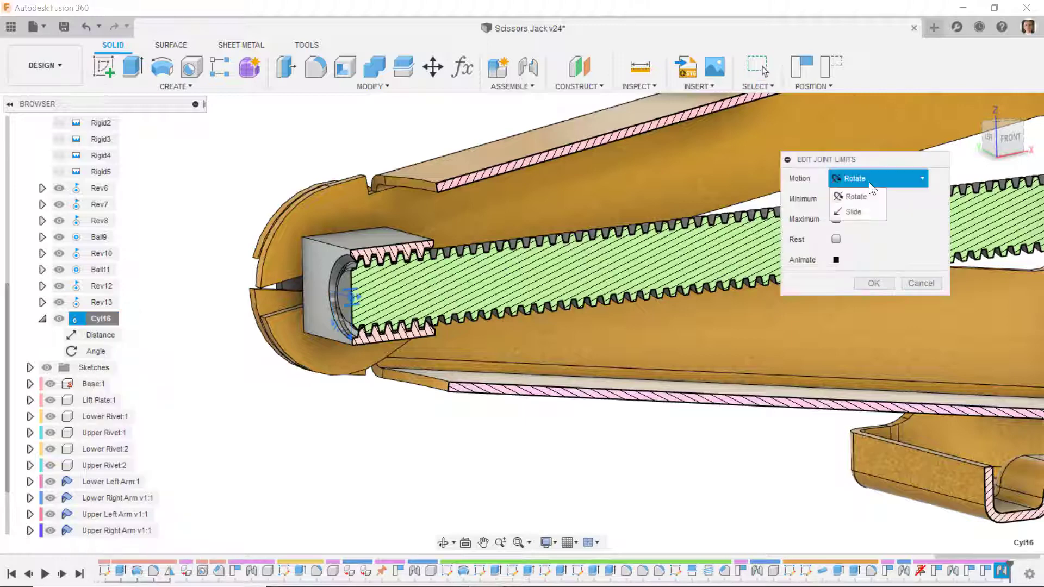
click(857, 212)
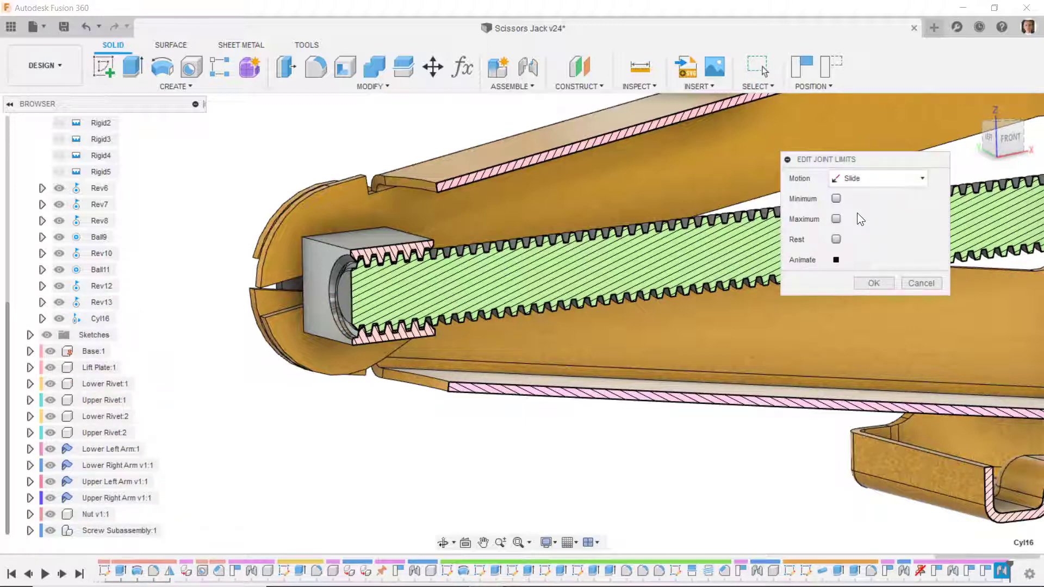
click(836, 199)
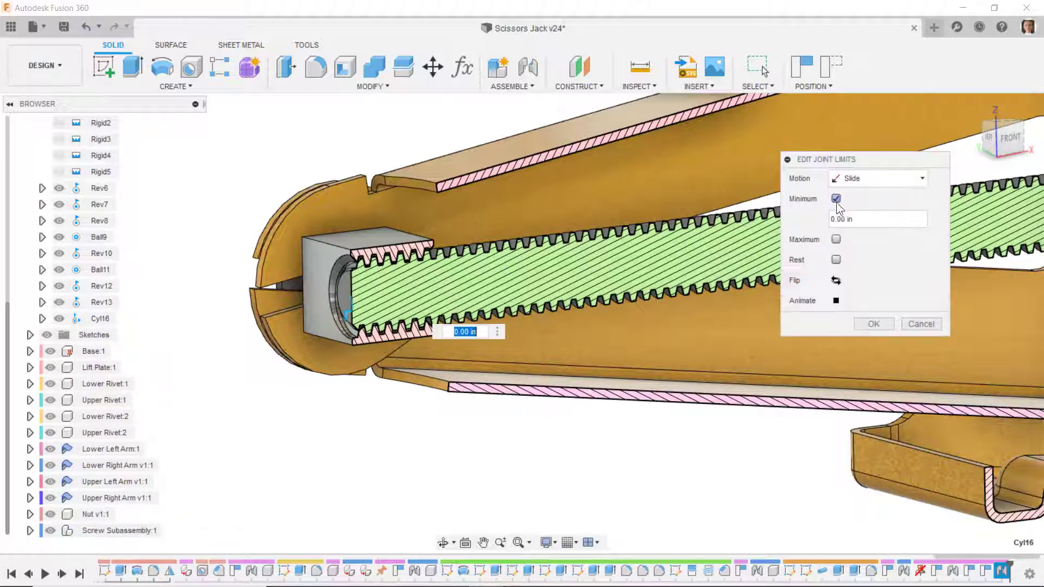
click(836, 240)
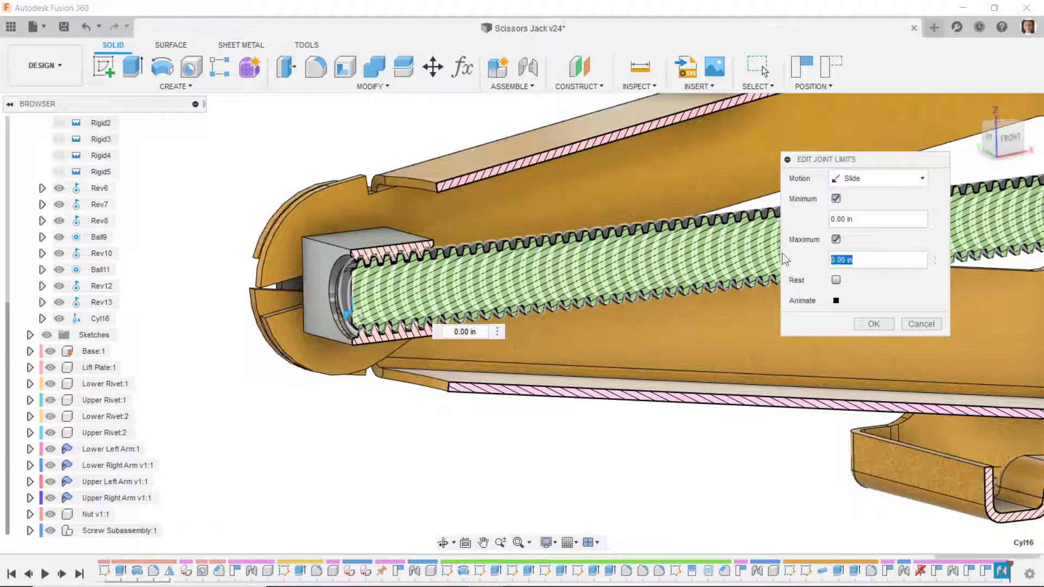
text(10)
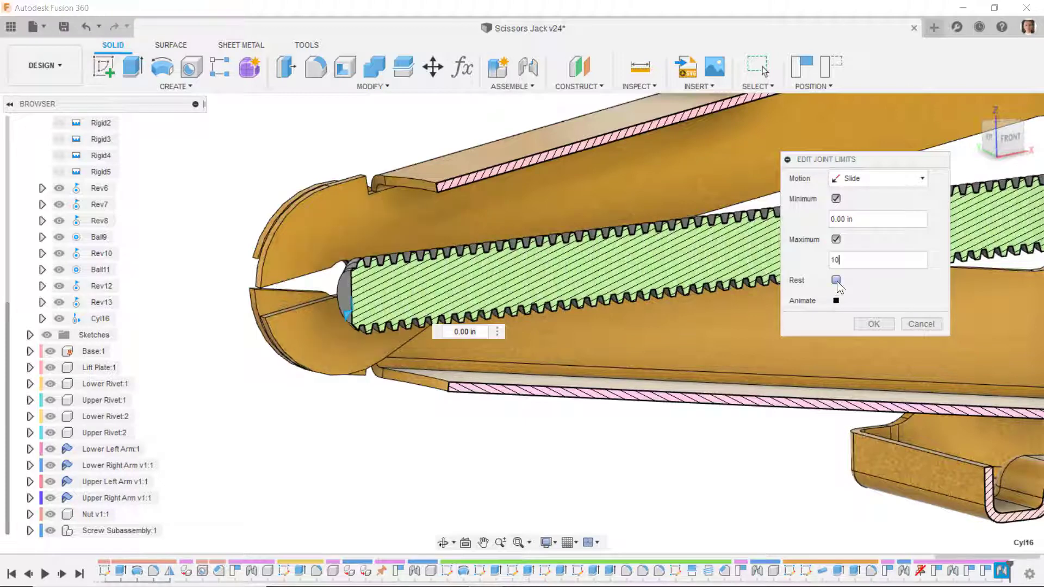
click(837, 281)
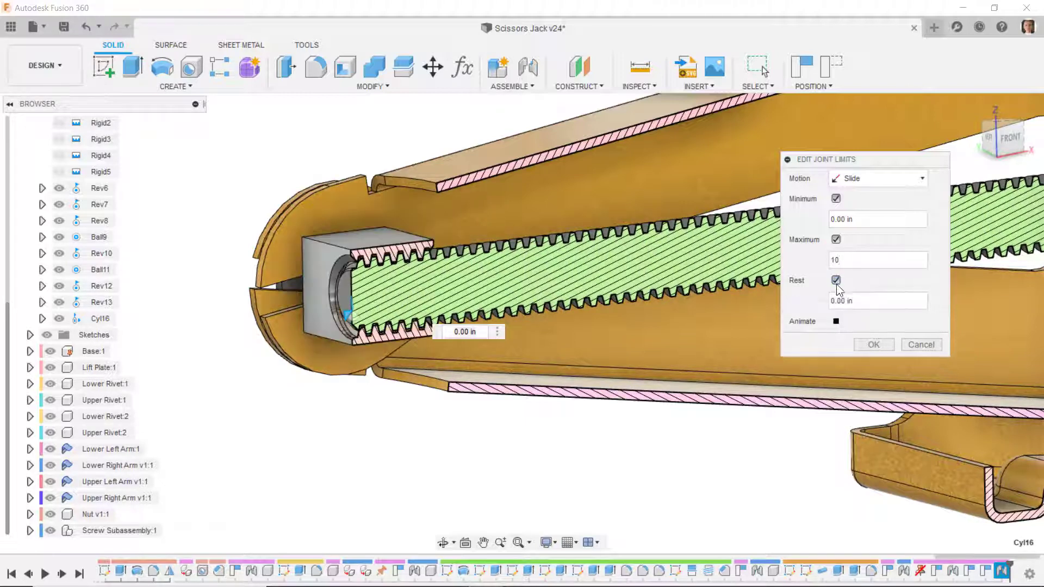
click(837, 322)
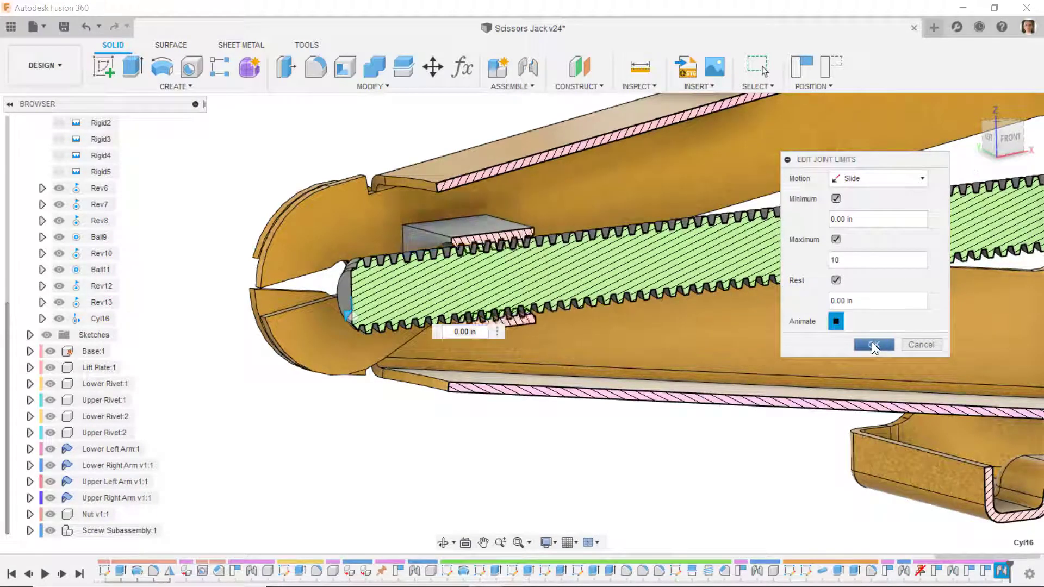
click(873, 344)
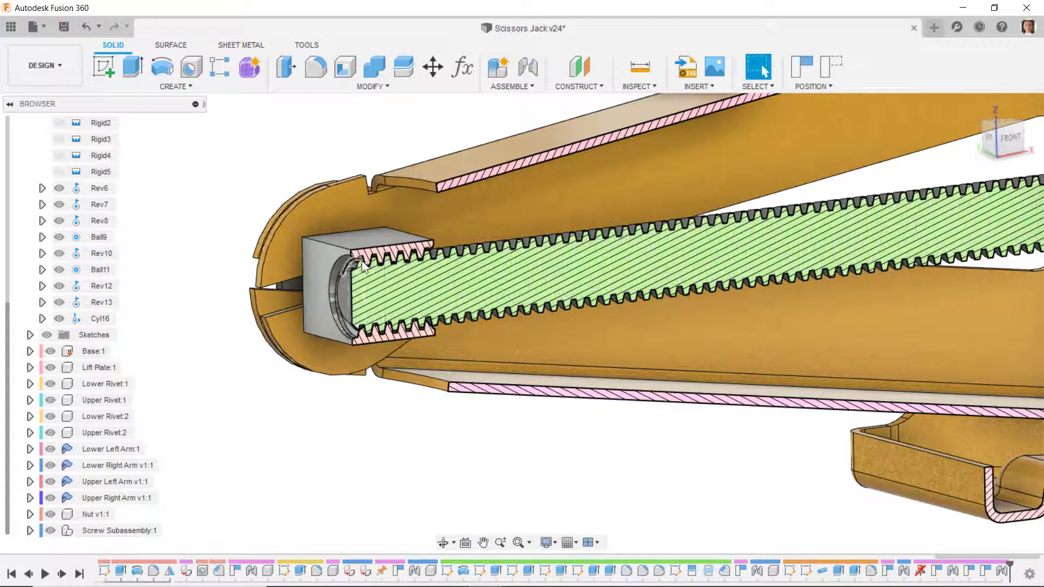
Capture the moved position and set up a motion link within the Cyl16 joint, pairing 0.10 in of Slide Z with 360° of Rotate Z.
click(103, 319)
click(511, 87)
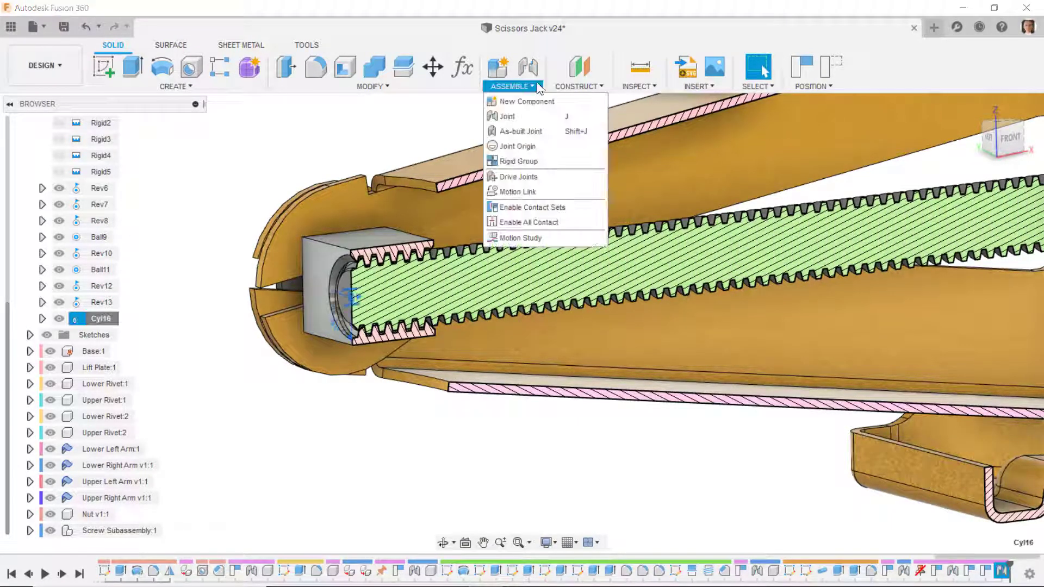
click(525, 190)
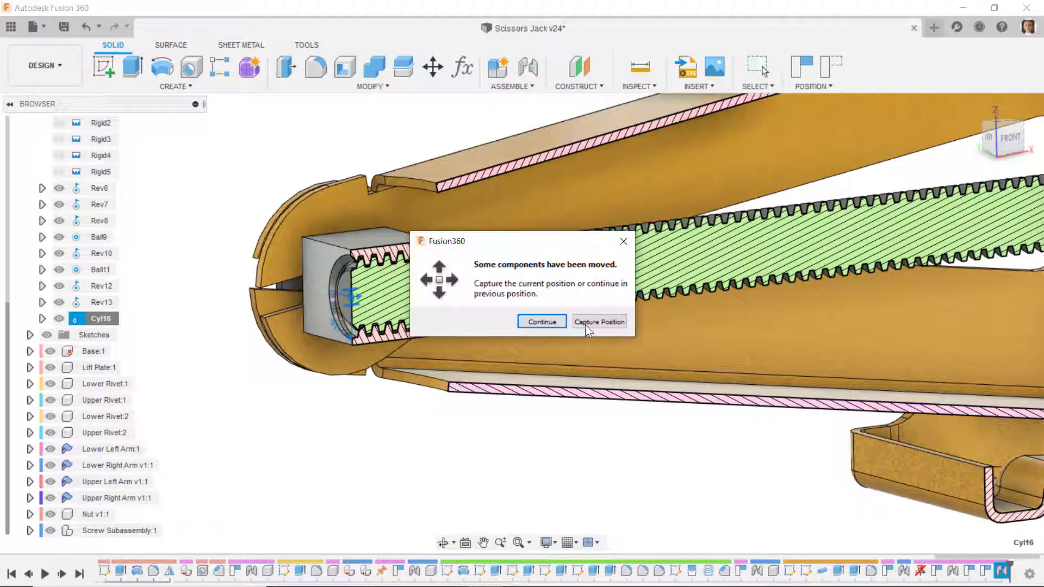
click(588, 324)
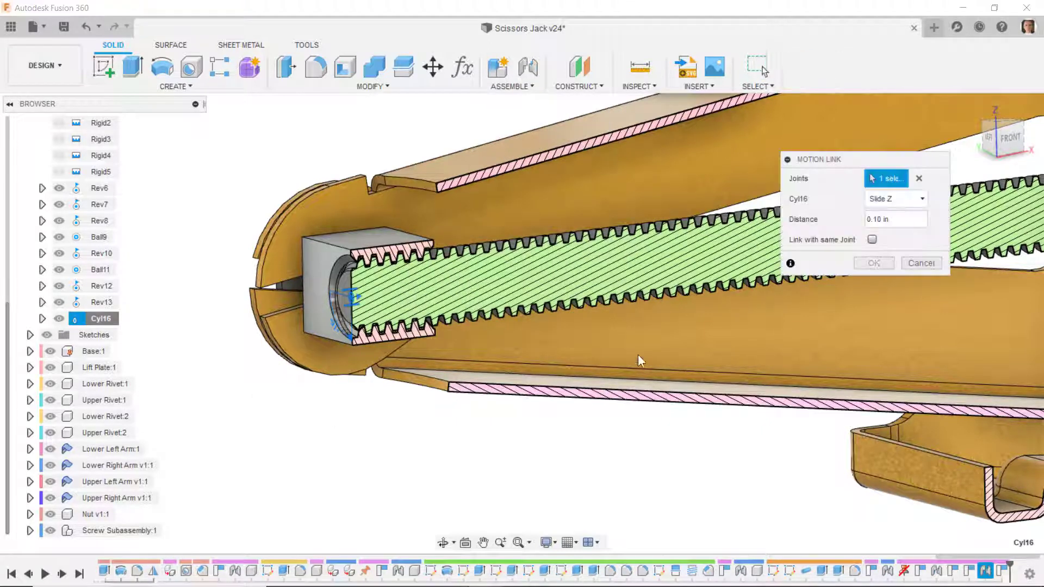
click(96, 318)
click(96, 318)
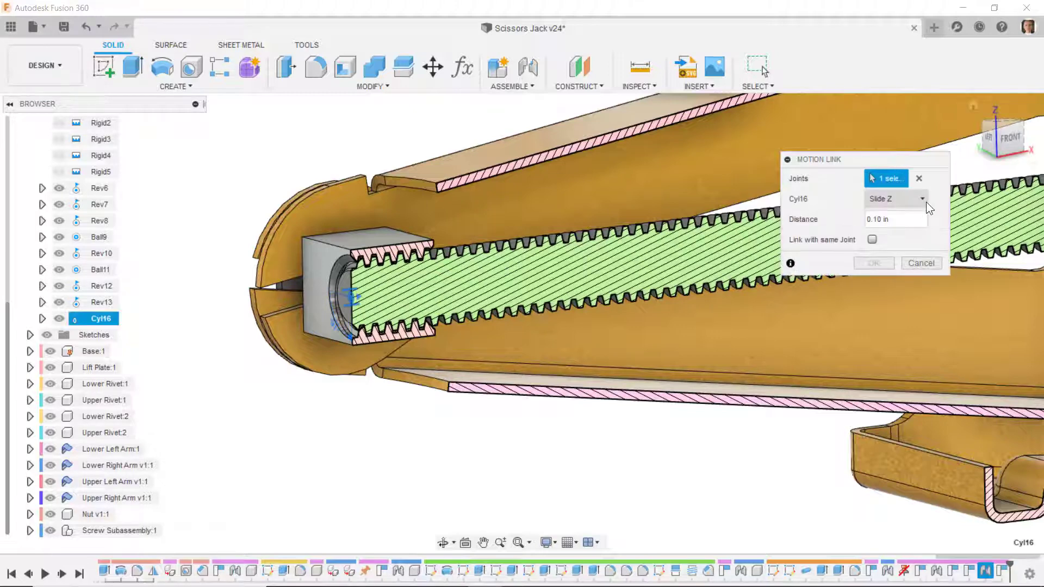
click(926, 201)
click(901, 234)
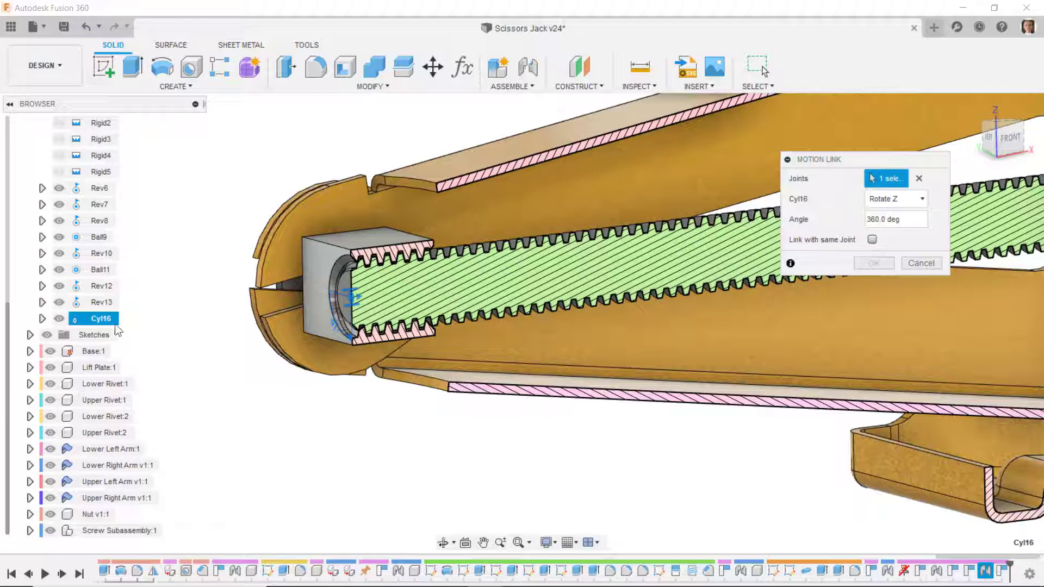
click(873, 239)
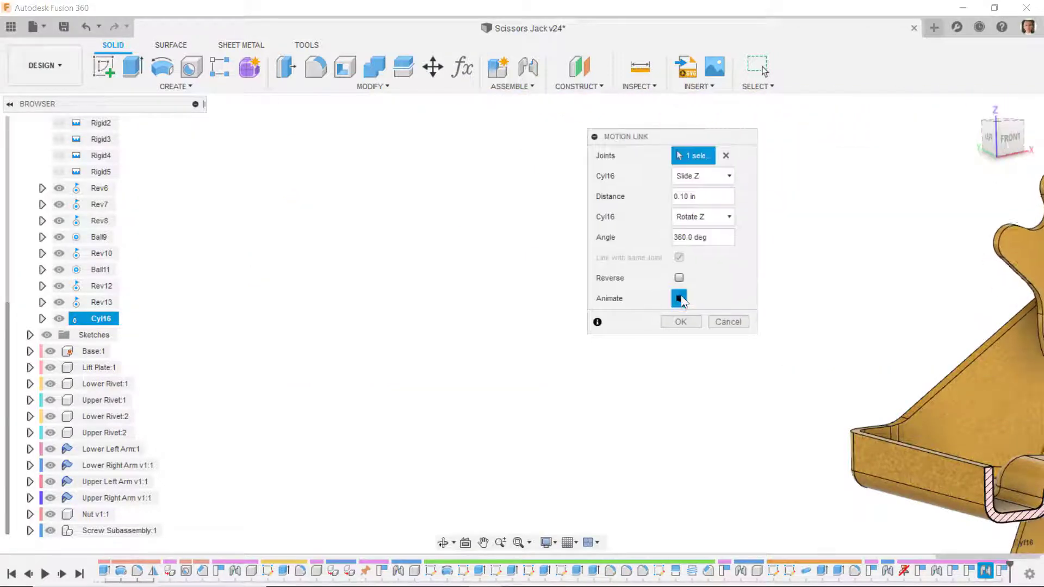
Preview the linked screw motion on the whole jack, stop the animation and accept the motion link.
click(680, 298)
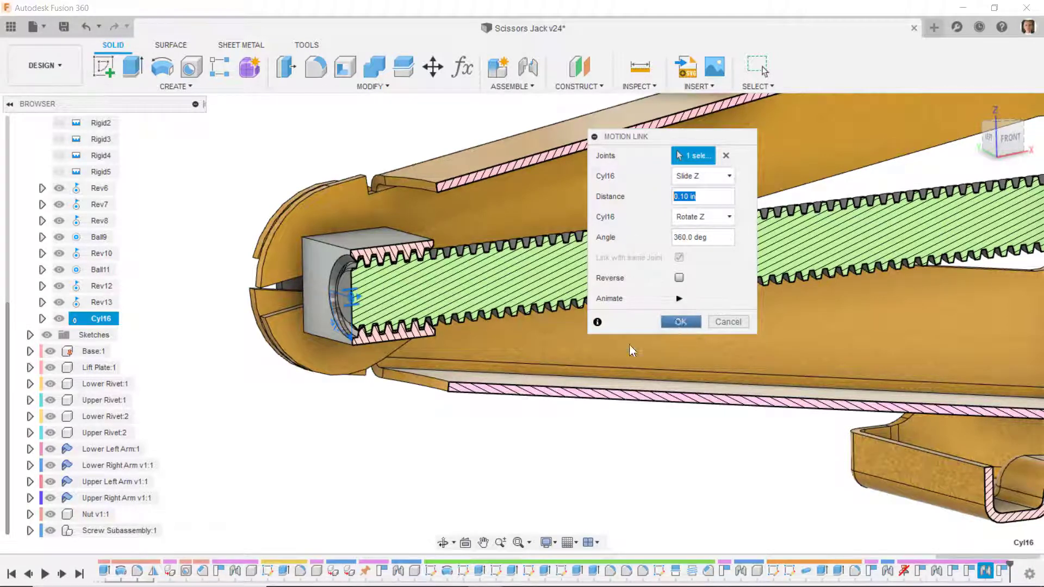
scroll(487, 368, down, 5)
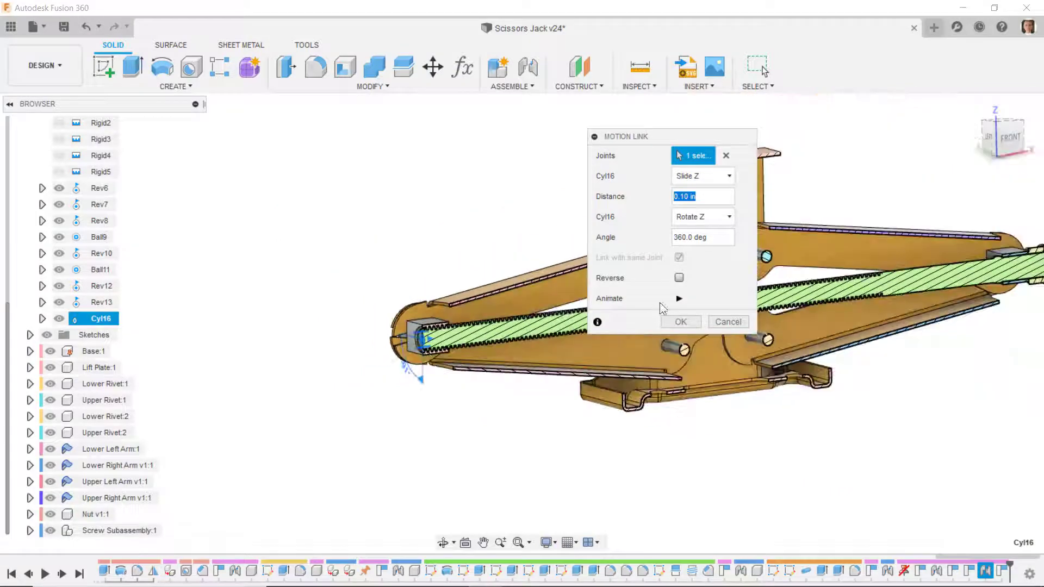
click(678, 298)
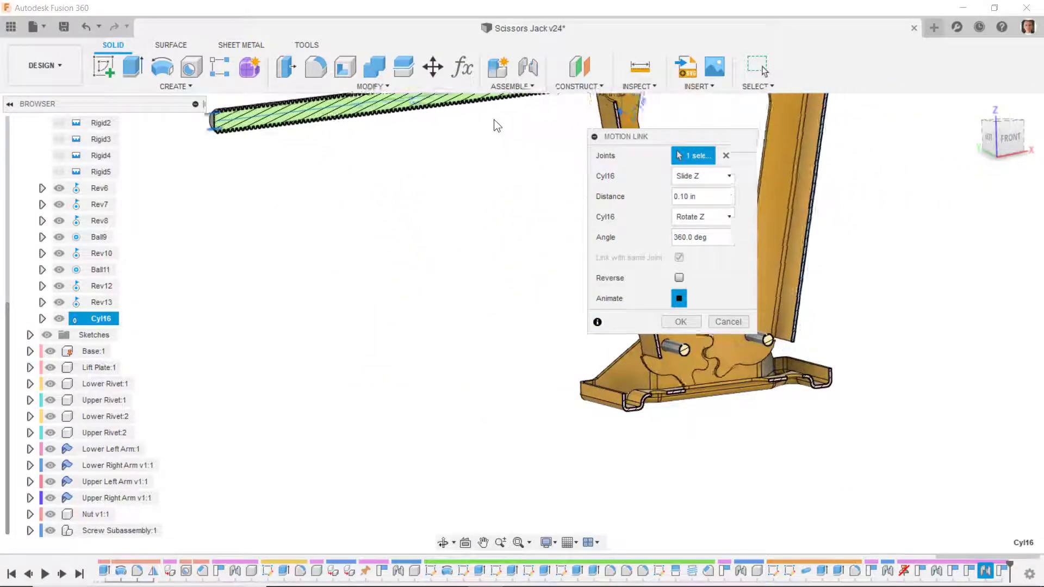
drag(757, 227, 441, 342)
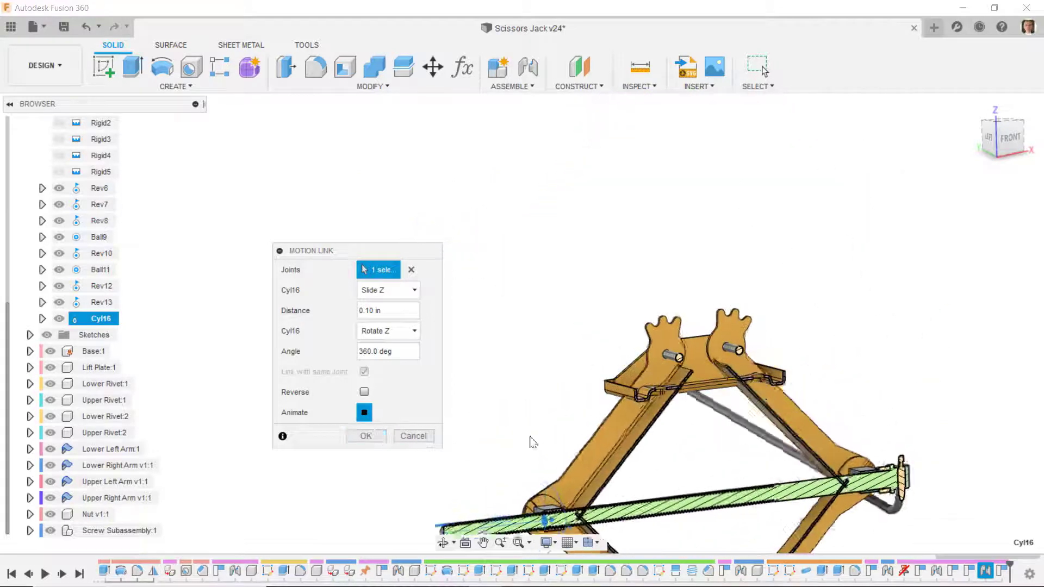
click(364, 413)
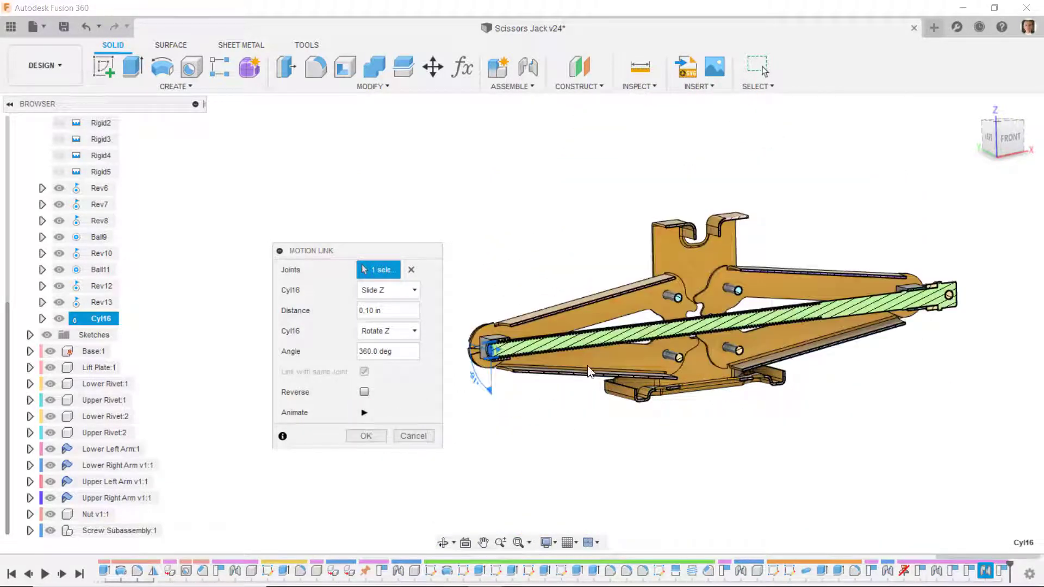
click(366, 436)
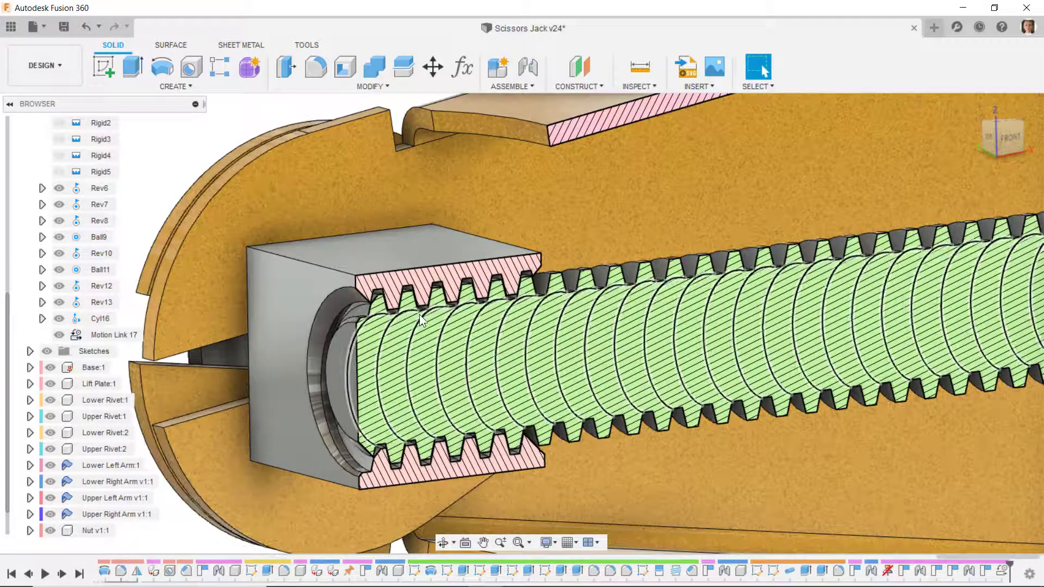
Raise the Lift Plate in stages to test the linked motion, and examine how the screw's threads engage the nut in section.
scroll(419, 314, down, 5)
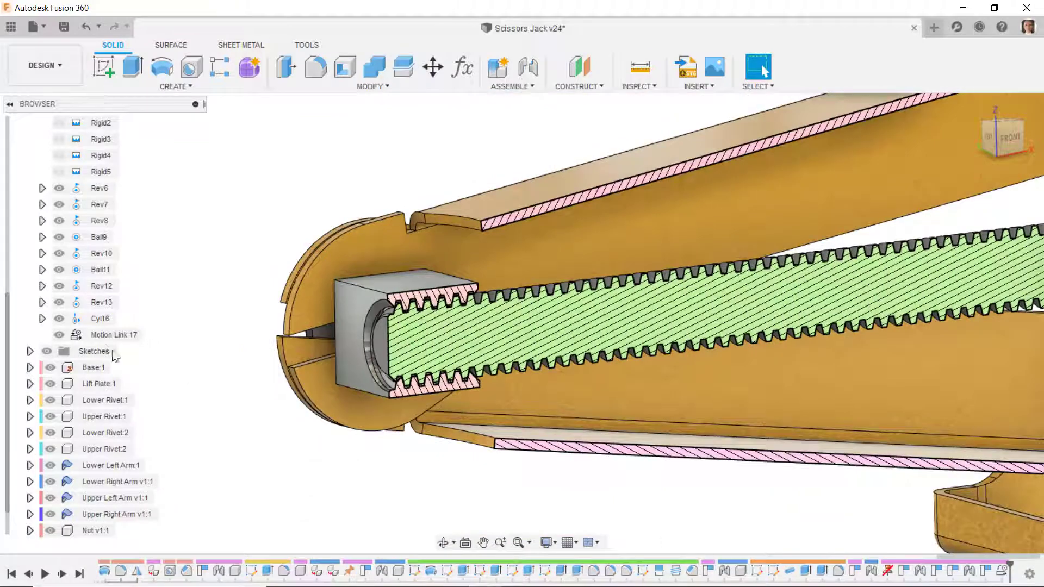
scroll(198, 434, down, 5)
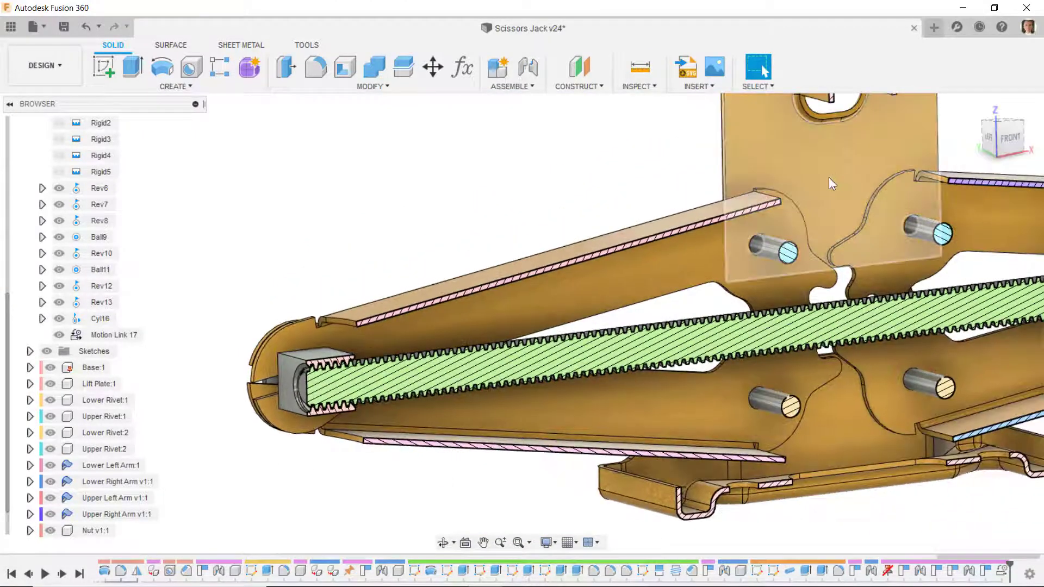
drag(817, 196, 828, 45)
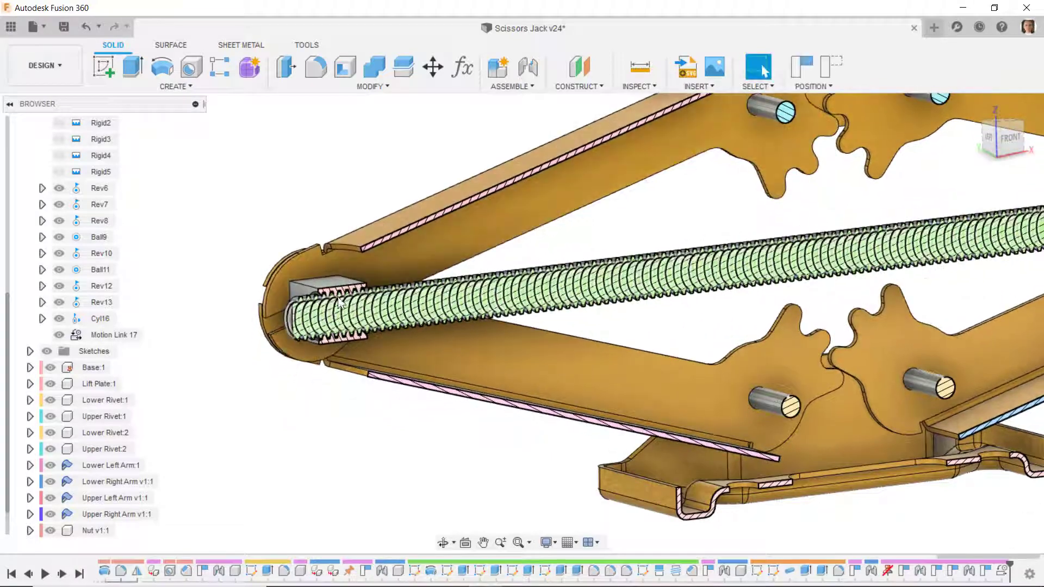
scroll(407, 451, down, 4)
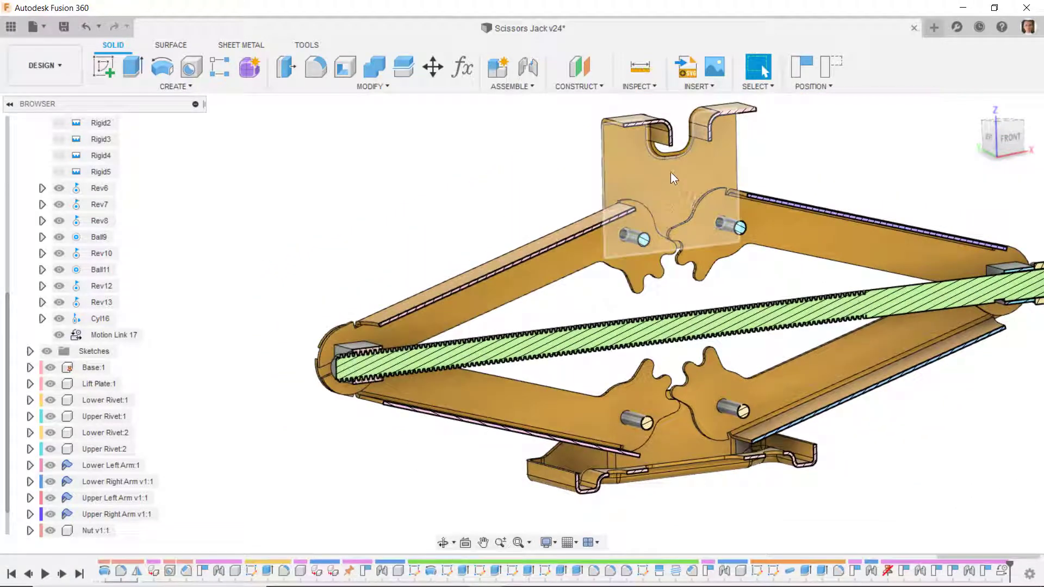
drag(672, 174, 648, 79)
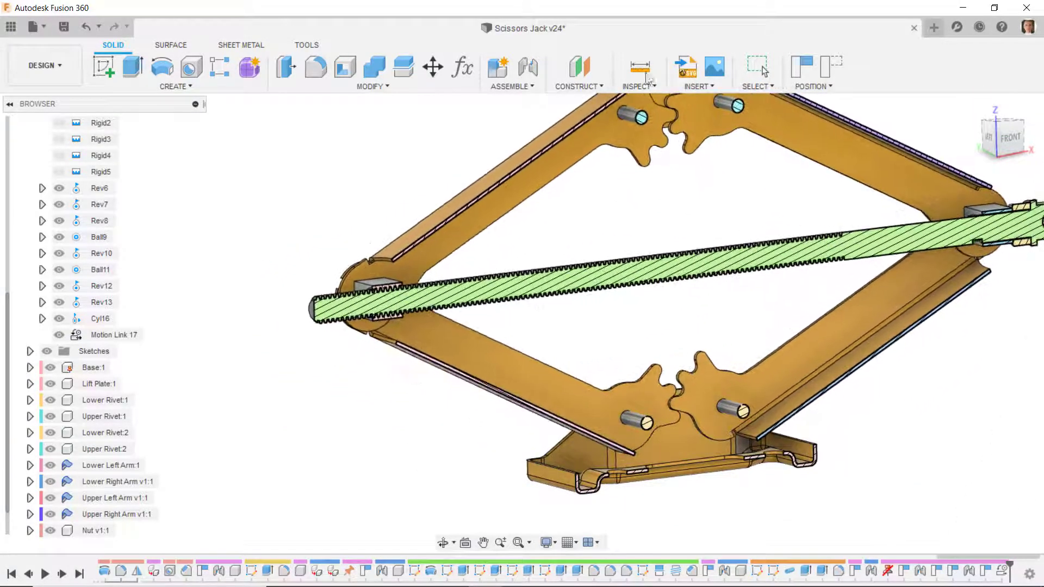
scroll(395, 291, up, 8)
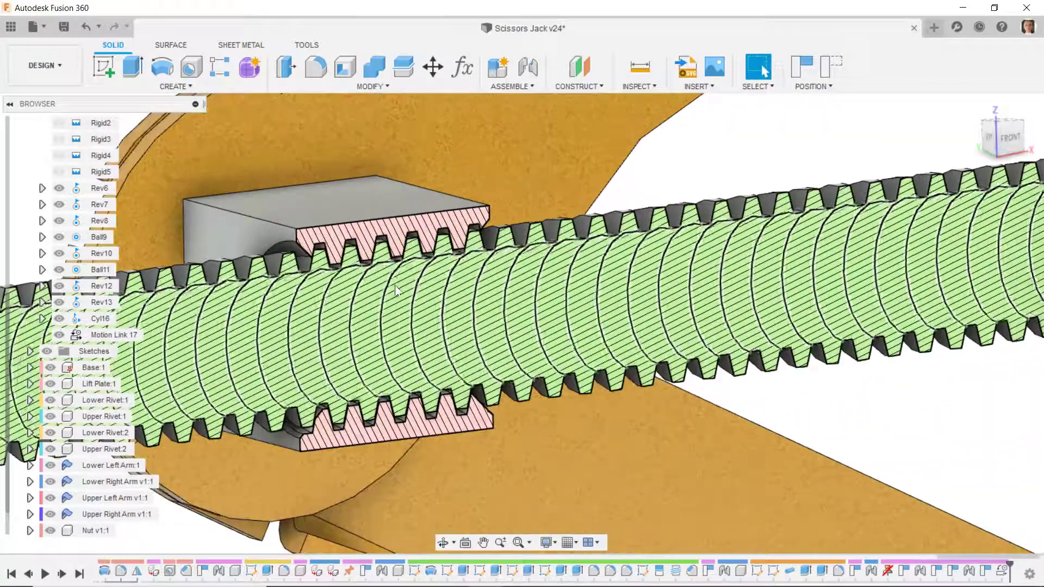
scroll(347, 374, down, 7)
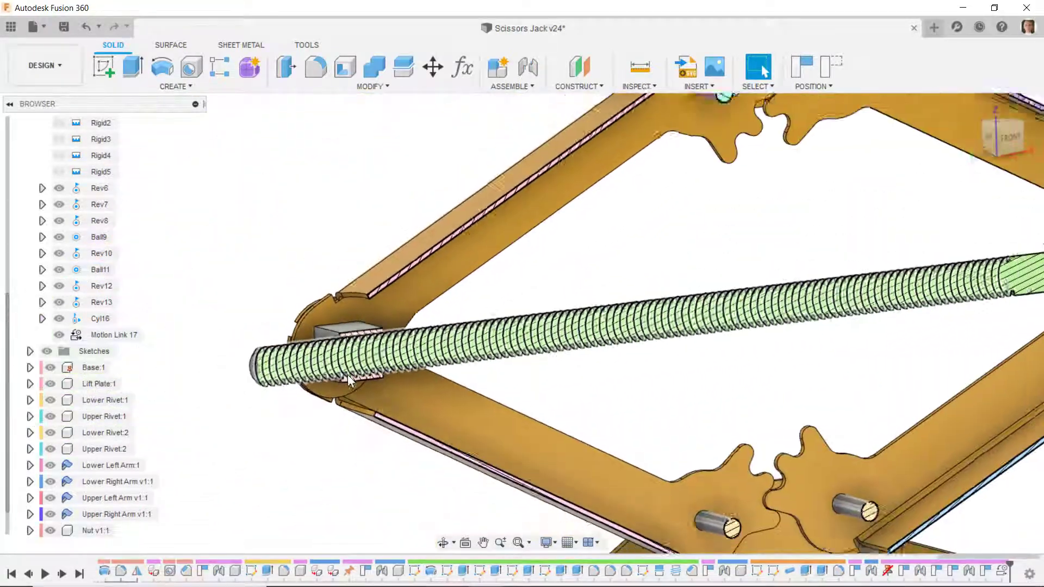
scroll(348, 374, down, 5)
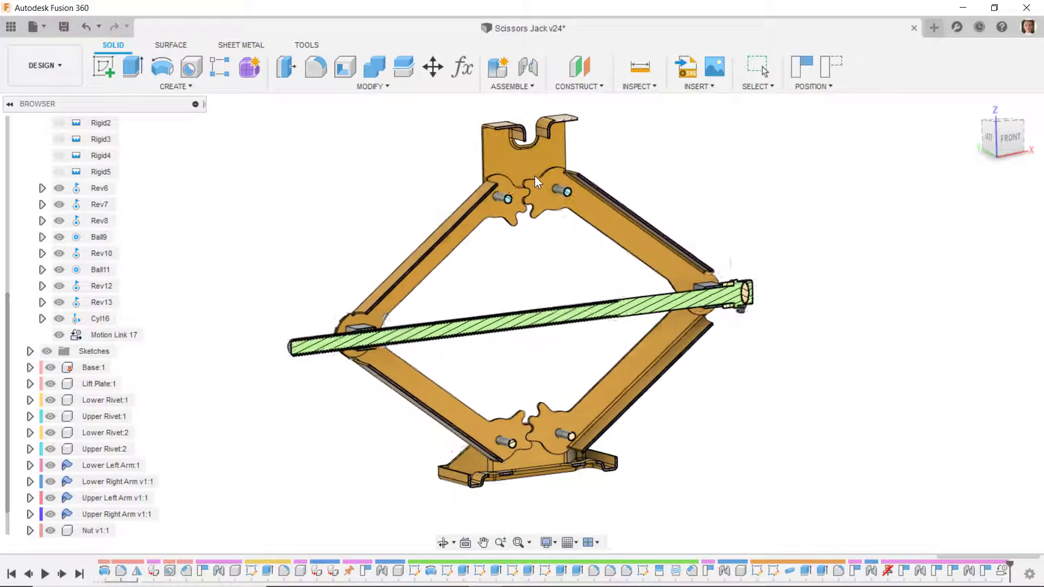
Raise the Lift Plate slightly in the sectioned jack and hide the section analysis to show the whole model.
drag(535, 176, 535, 168)
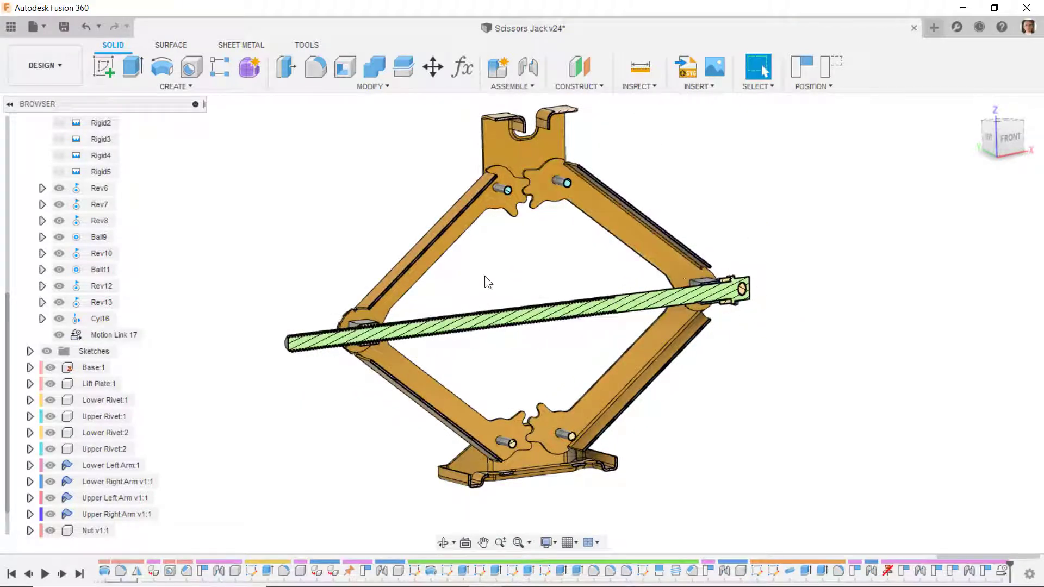
scroll(261, 314, down, 3)
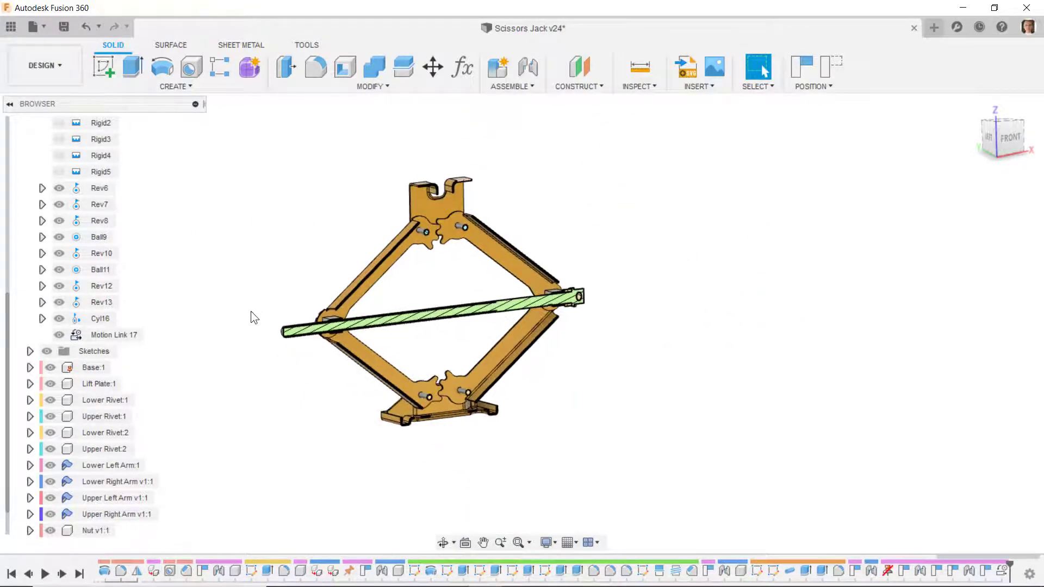
scroll(76, 228, up, 3)
click(66, 209)
click(47, 187)
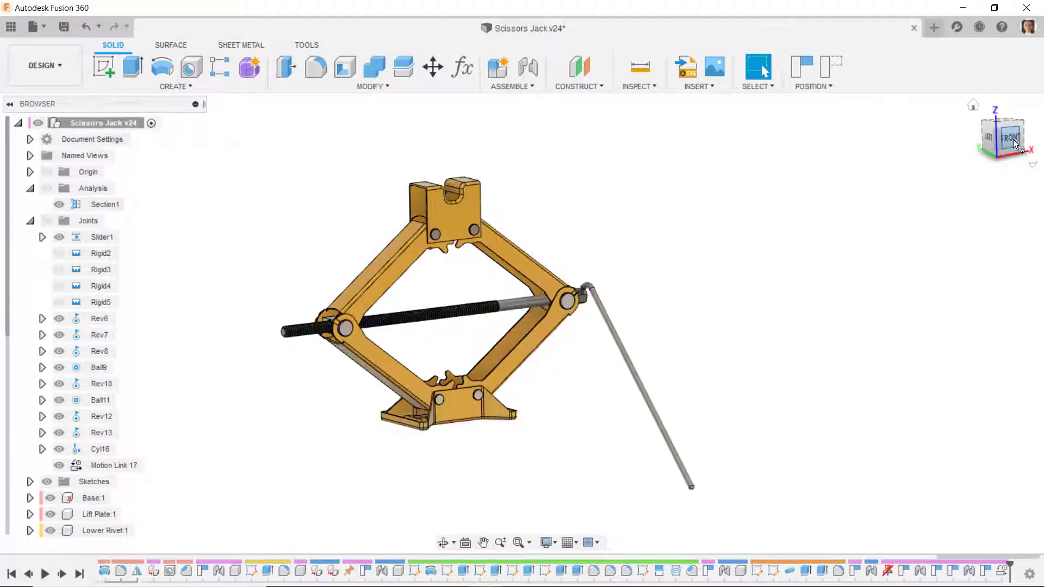
Shift the Lift Plate slightly while viewing the jack from the right side to check the crank handle's rotation.
click(1014, 143)
click(1028, 139)
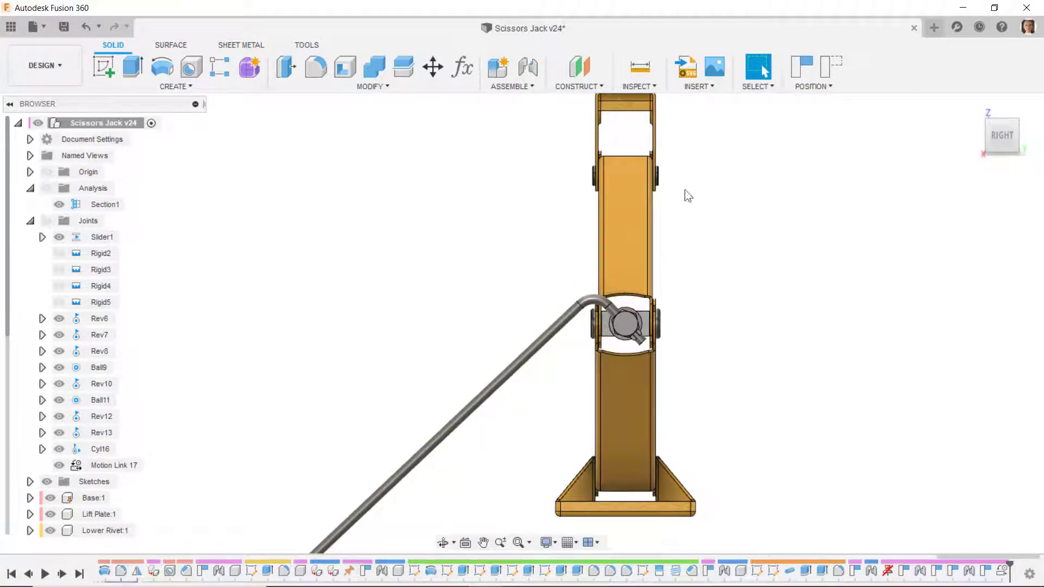
mouse_move(630, 109)
mouse_down()
mouse_move(612, 125)
mouse_move(615, 138)
mouse_move(619, 119)
mouse_up()
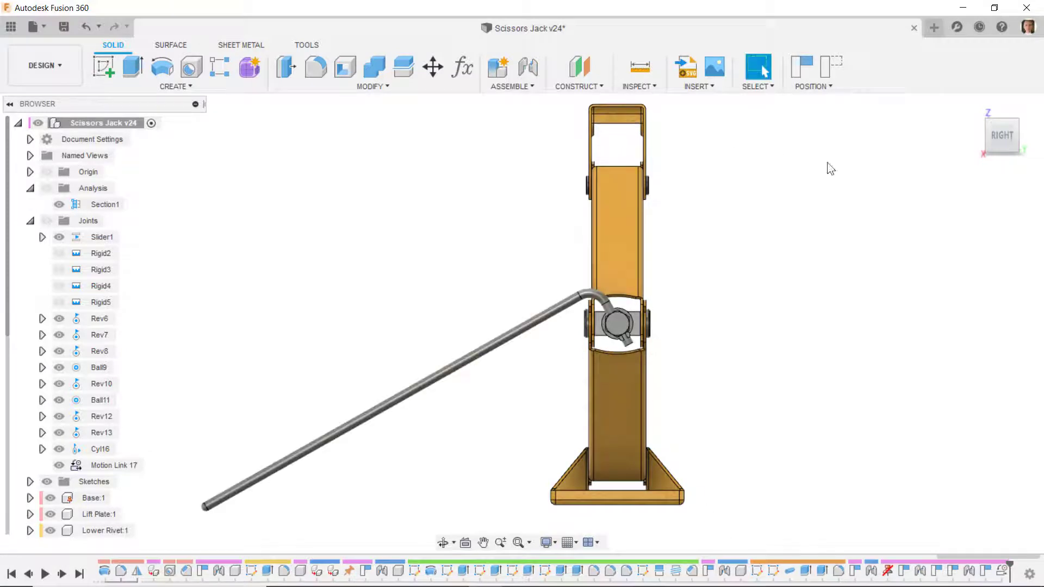
Raise the Lift Plate close to full height in the front view and examine the extended jack and screw.
click(980, 141)
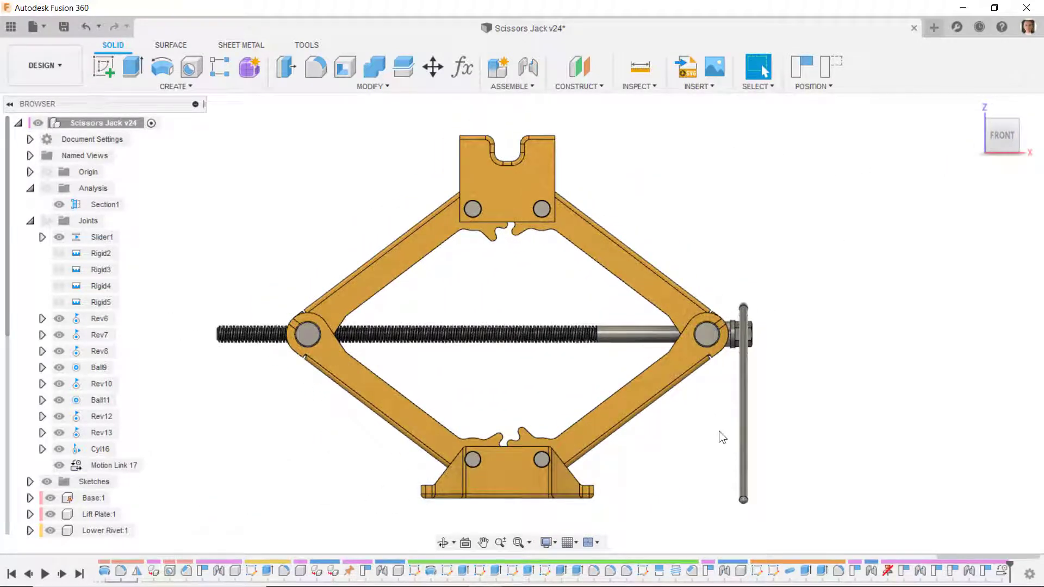
scroll(720, 434, down, 3)
drag(563, 274, 560, 267)
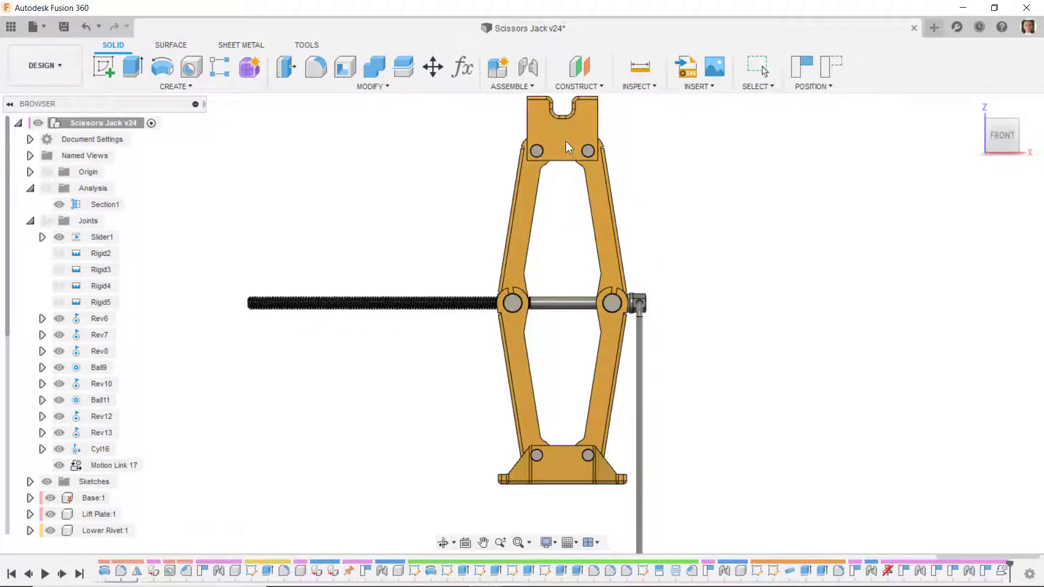
scroll(527, 312, up, 5)
scroll(535, 305, down, 7)
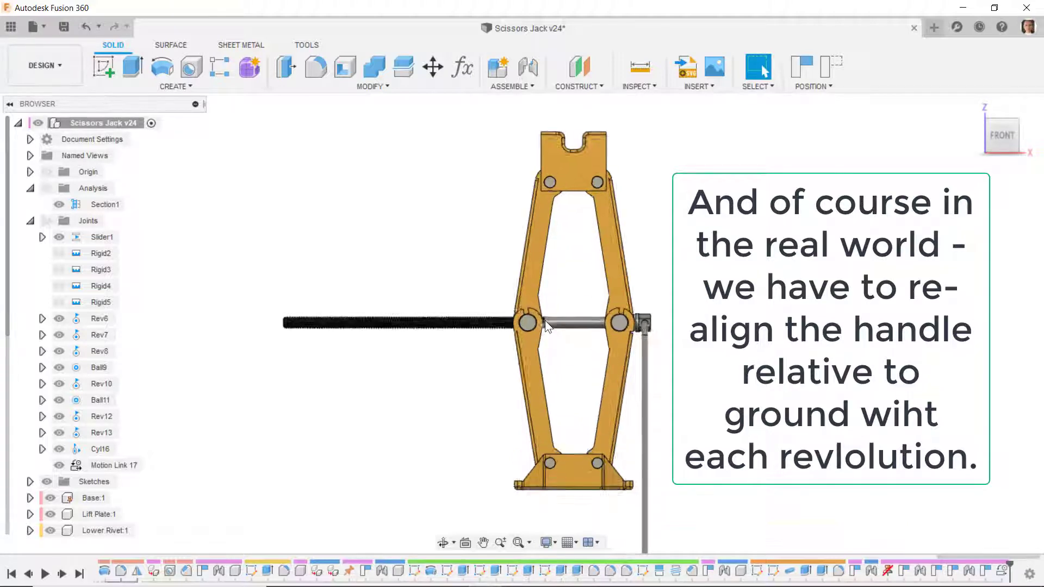
scroll(545, 321, up, 3)
scroll(544, 331, down, 3)
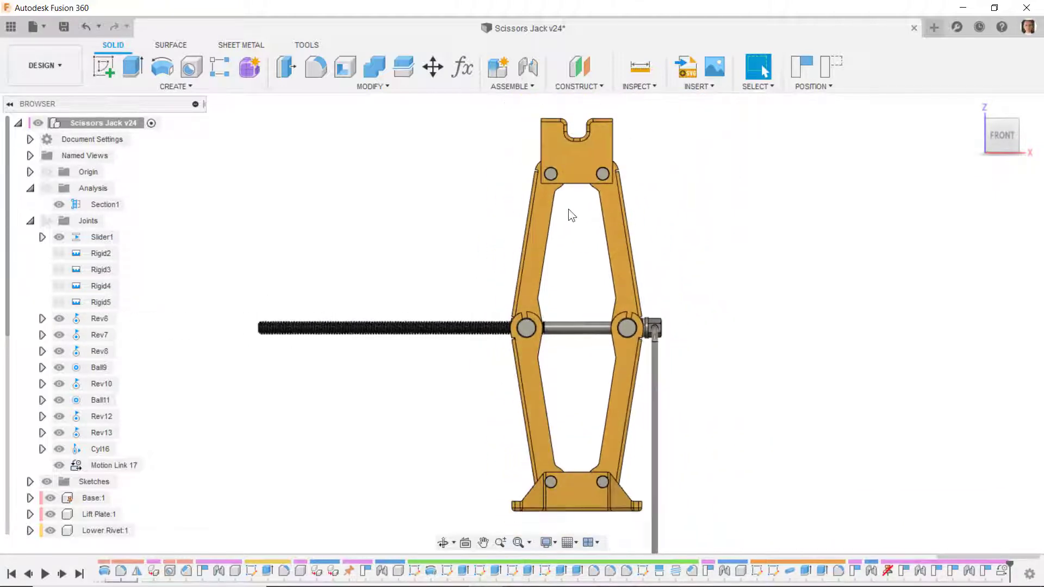